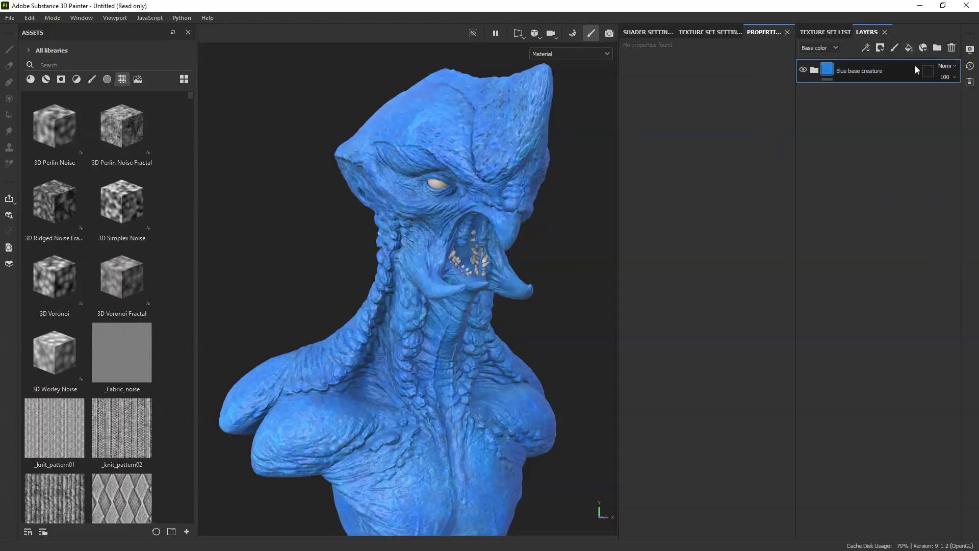
Add a fill layer above the Blue base creature folder, limit it to the color channel, and sample a pinkish red base color.
{"action": "left_click", "coordinate": [908, 48]}
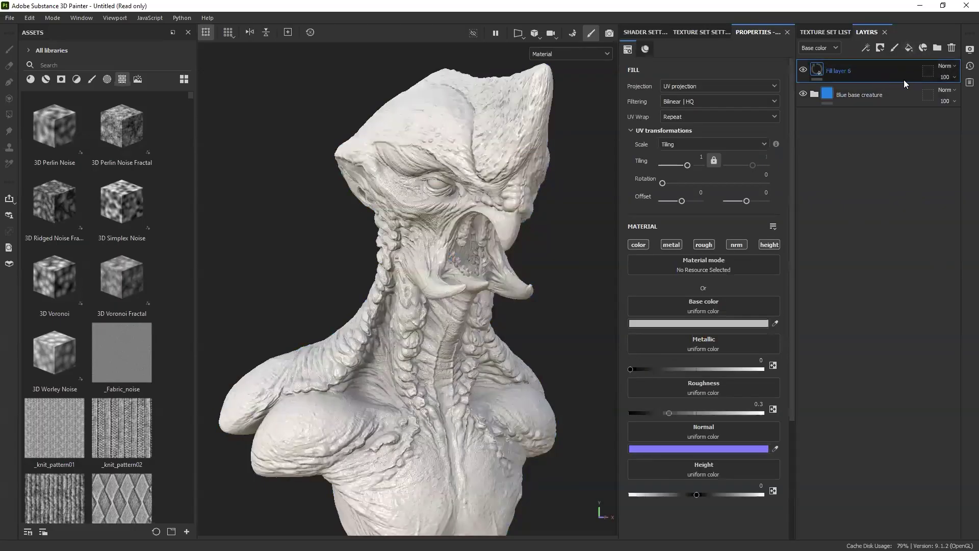
{"action": "left_click", "coordinate": [639, 245]}
{"action": "left_click", "coordinate": [744, 323]}
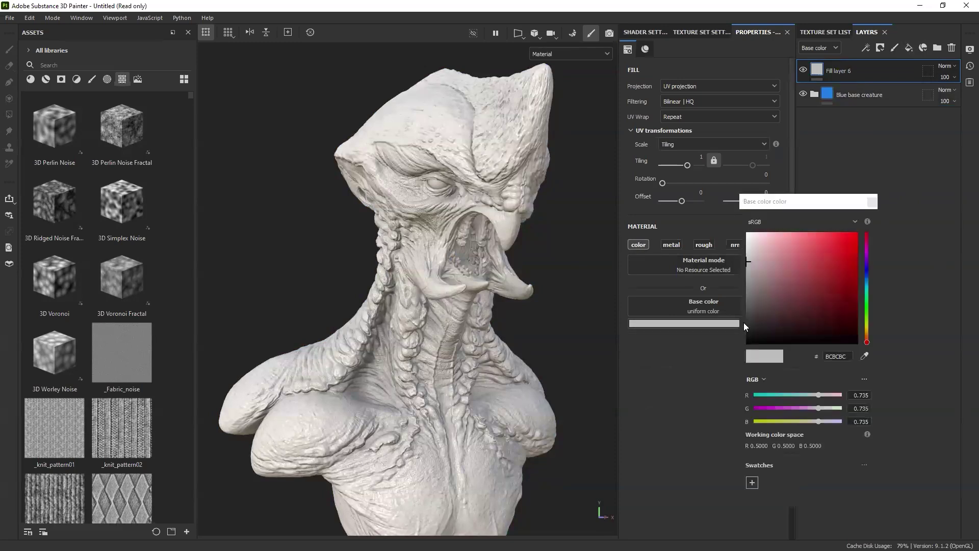
{"action": "left_click", "coordinate": [872, 202]}
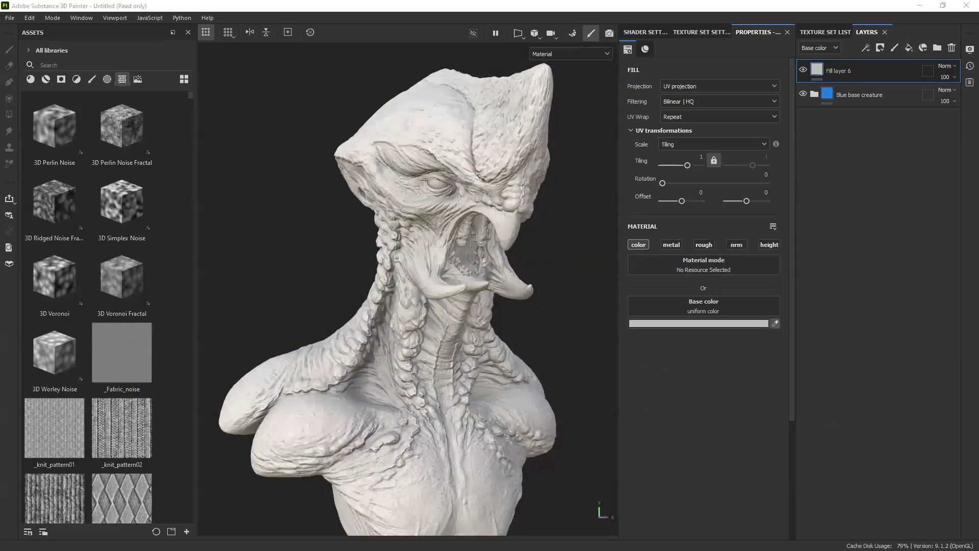
{"action": "left_click", "coordinate": [776, 325]}
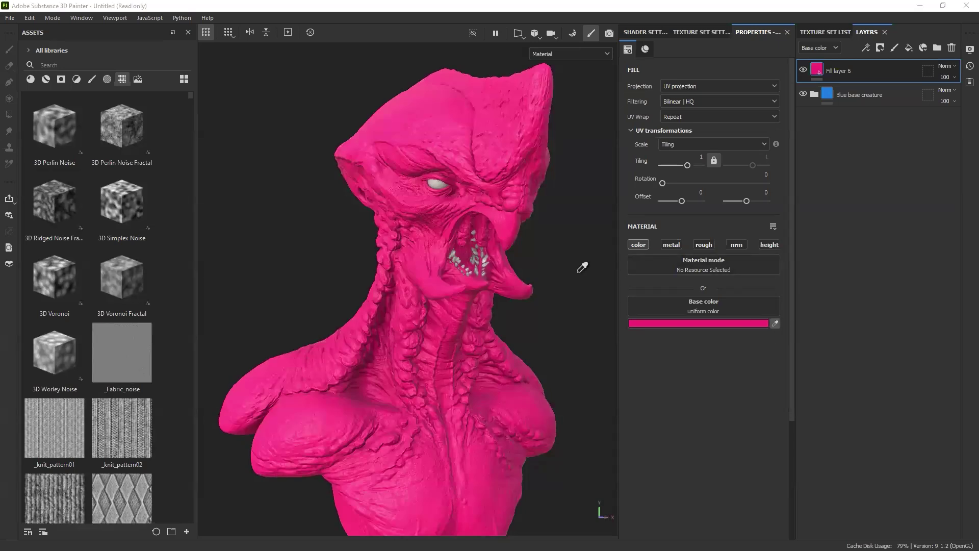
{"action": "left_click", "coordinate": [347, 209]}
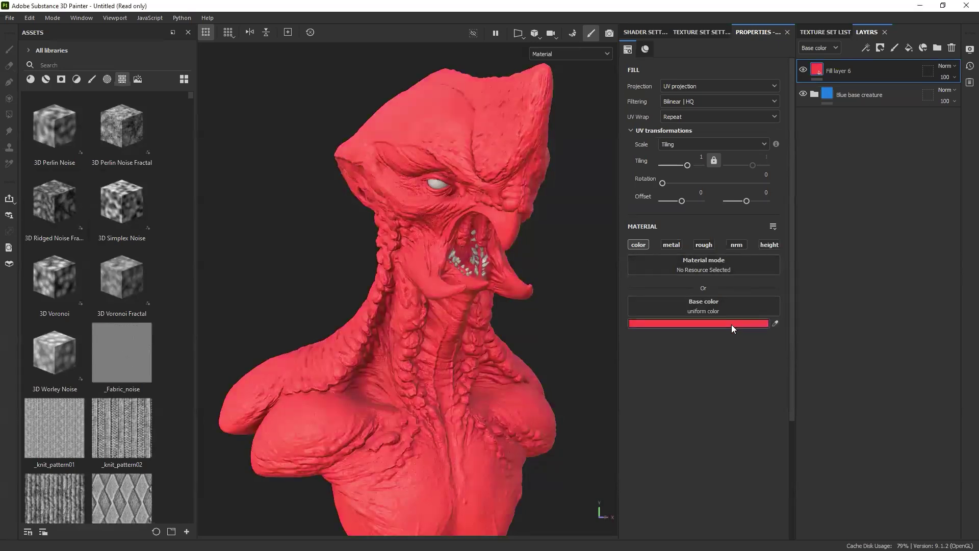
{"action": "left_click_drag", "start_coordinate": [474, 140], "coordinate": [475, 273], "text": "alt"}
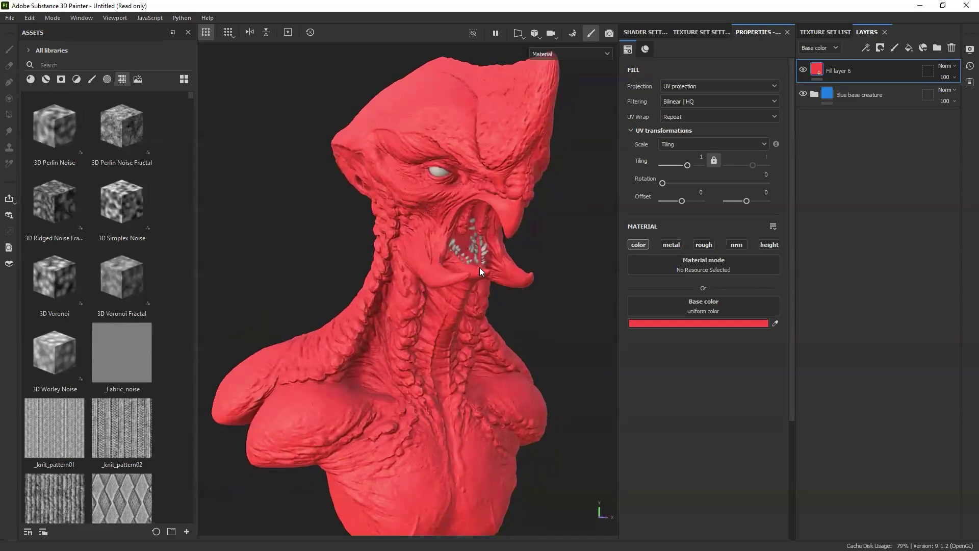
{"action": "left_click_drag", "start_coordinate": [517, 228], "coordinate": [561, 210], "text": "alt"}
{"action": "mouse_move", "coordinate": [586, 223]}
{"action": "right_mouse_down", "text": "shift"}
{"action": "mouse_move", "coordinate": [573, 226]}
{"action": "mouse_move", "coordinate": [601, 236]}
{"action": "mouse_move", "coordinate": [567, 222]}
{"action": "right_mouse_up", "text": "shift"}
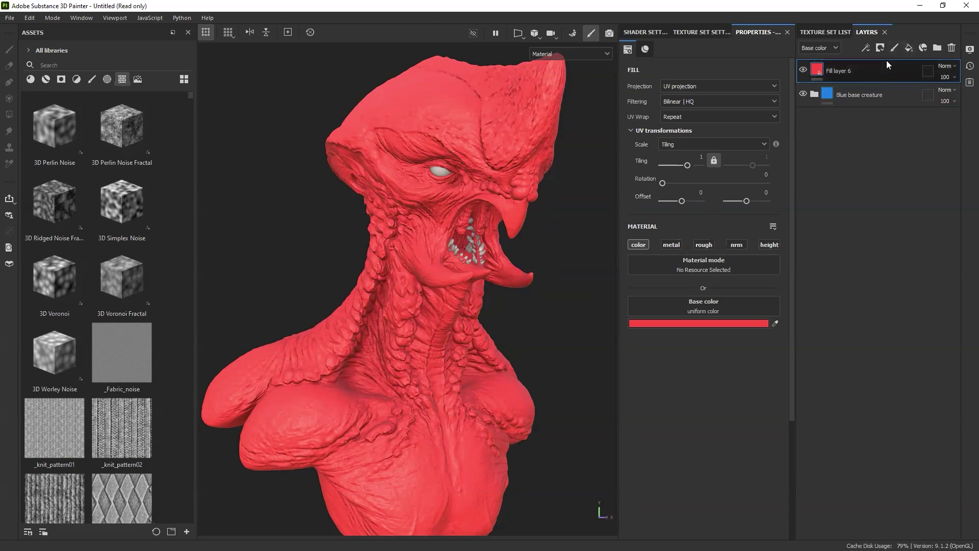
Add a second fill layer using only the color channel, sample an orange-red base color, and toggle its visibility to compare.
{"action": "left_click", "coordinate": [908, 47]}
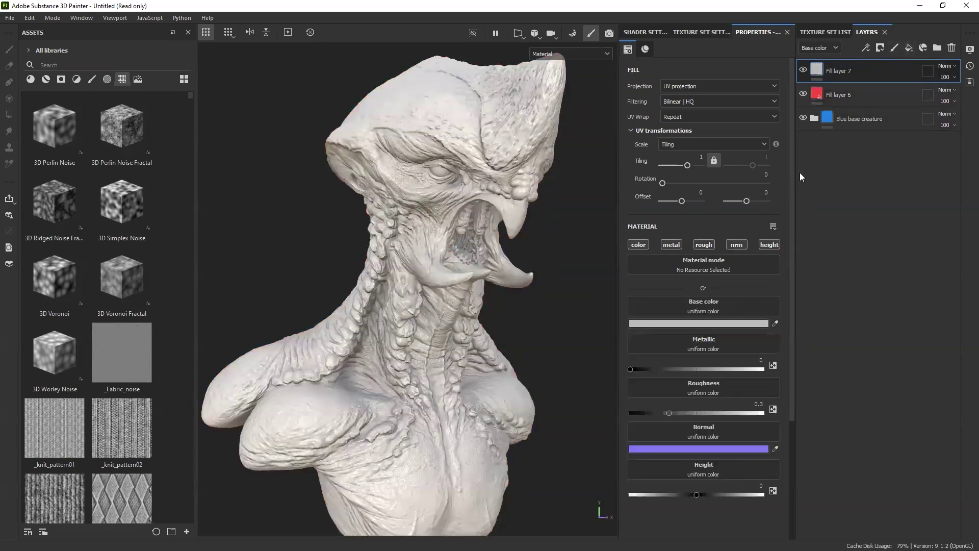
{"action": "left_click", "coordinate": [639, 245]}
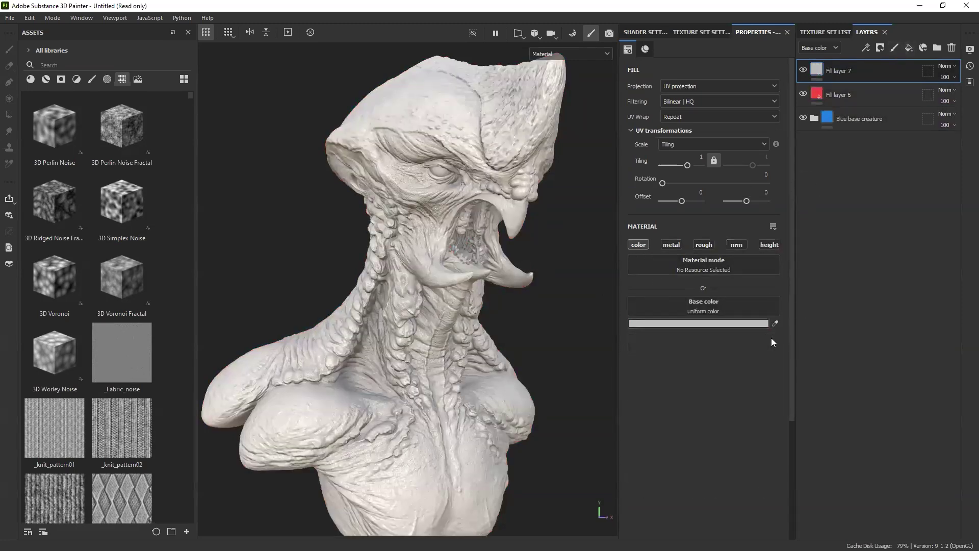
{"action": "left_click", "coordinate": [775, 323]}
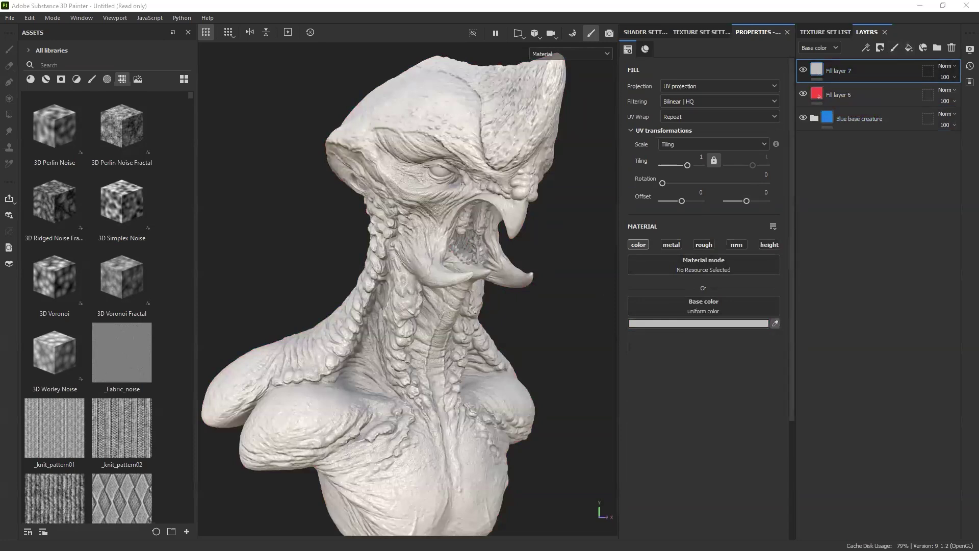
{"action": "left_click", "coordinate": [817, 93]}
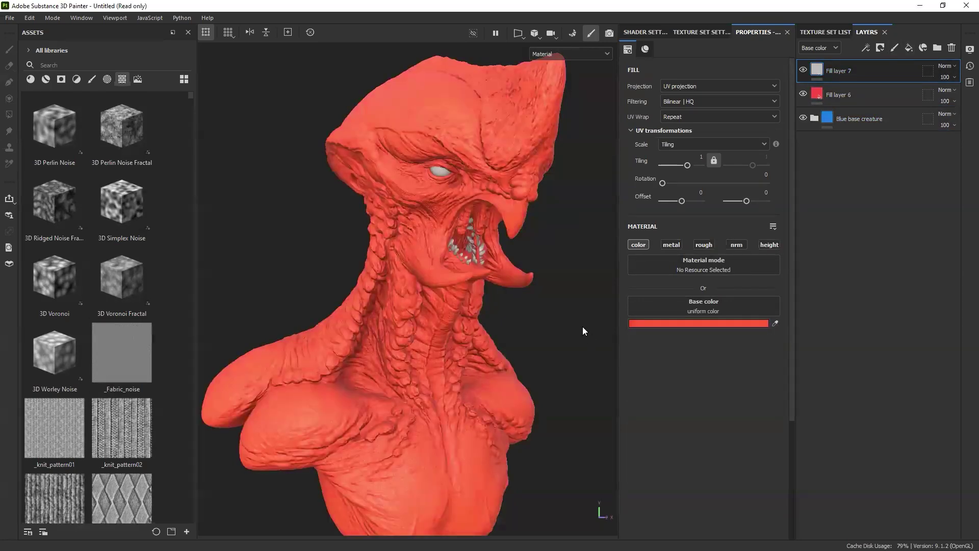
{"action": "left_click", "coordinate": [805, 68]}
{"action": "left_click", "coordinate": [806, 68]}
{"action": "left_click", "coordinate": [806, 69]}
{"action": "left_click", "coordinate": [803, 70]}
Search the texture assets for "noise" and apply Blue Noise Fast as the mask of Fill layer 7.
{"action": "left_click", "coordinate": [116, 66]}
{"action": "type", "text": "noise"}
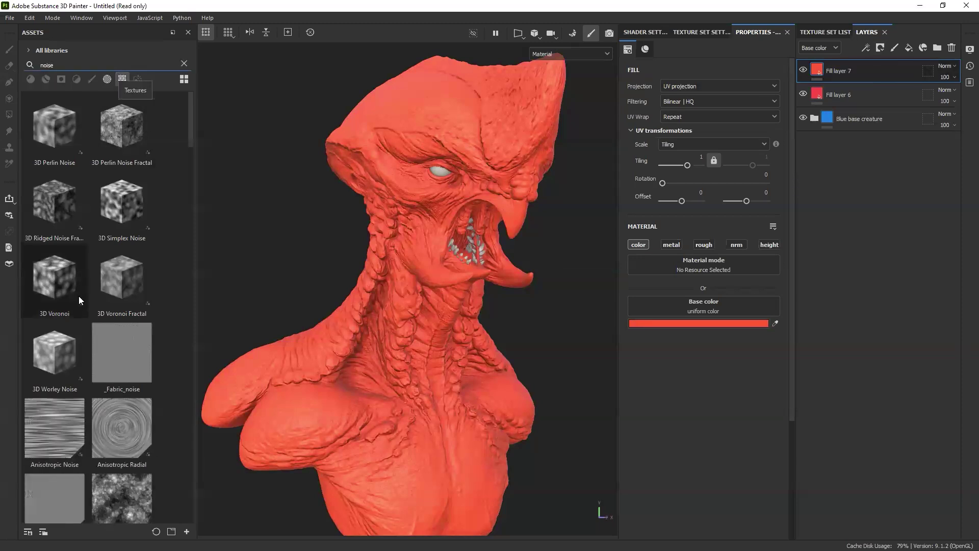
{"action": "scroll", "coordinate": [78, 296], "scroll_direction": "down", "scroll_amount": 3}
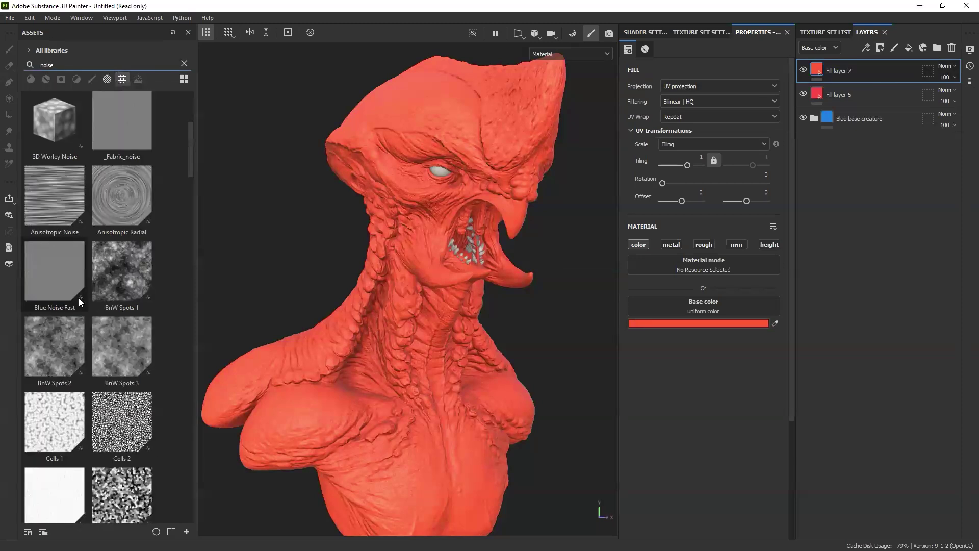
{"action": "scroll", "coordinate": [112, 331], "scroll_direction": "down", "scroll_amount": 3}
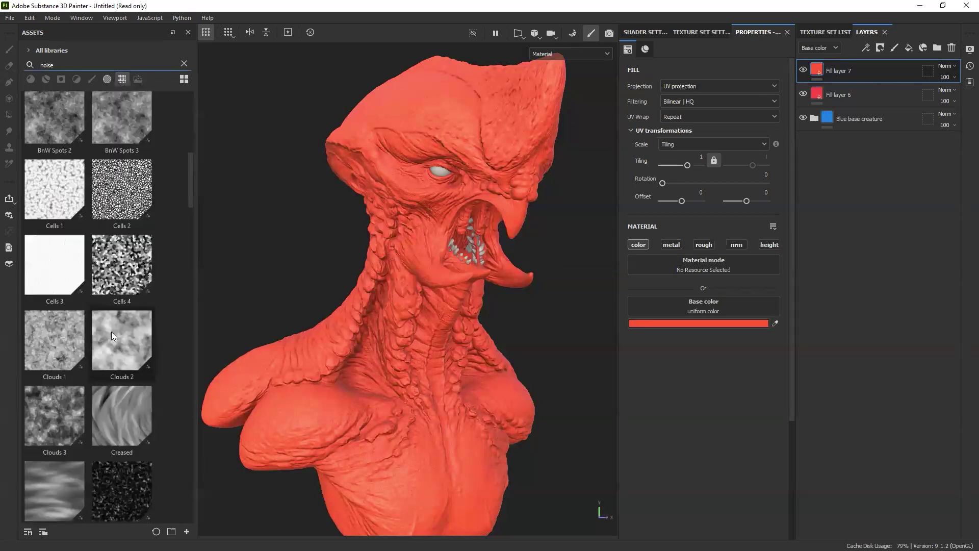
{"action": "scroll", "coordinate": [112, 316], "scroll_direction": "down", "scroll_amount": 3}
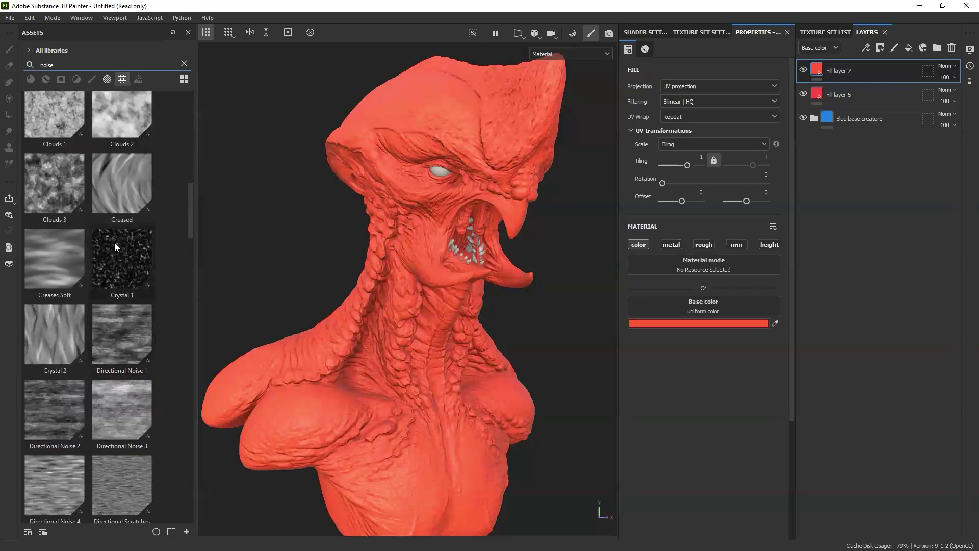
{"action": "scroll", "coordinate": [58, 198], "scroll_direction": "up", "scroll_amount": 3}
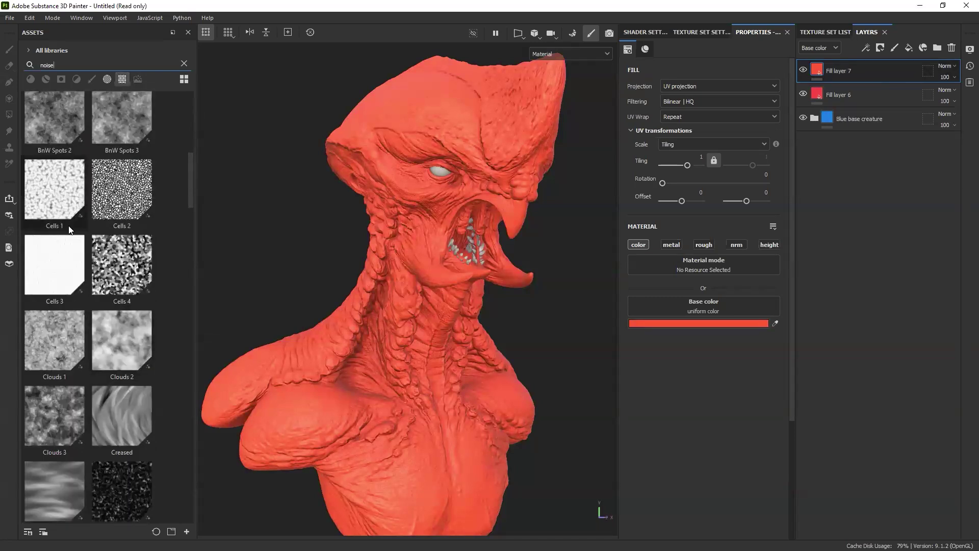
{"action": "scroll", "coordinate": [70, 229], "scroll_direction": "up", "scroll_amount": 3}
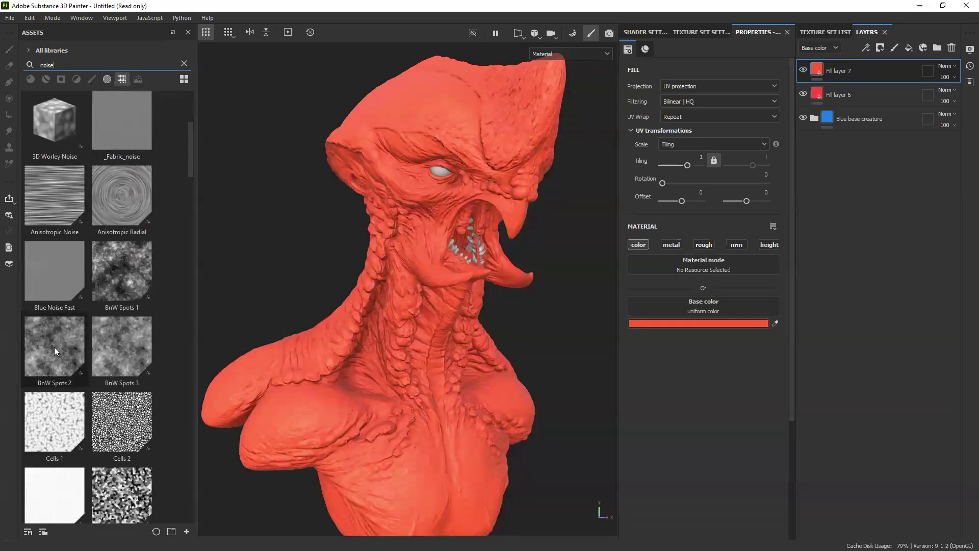
{"action": "mouse_move", "coordinate": [55, 345]}
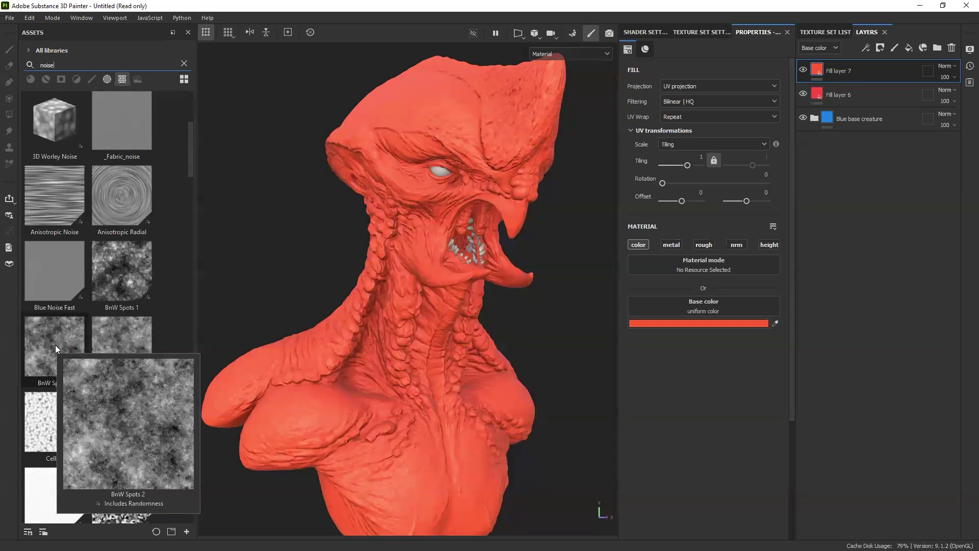
{"action": "mouse_move", "coordinate": [66, 275]}
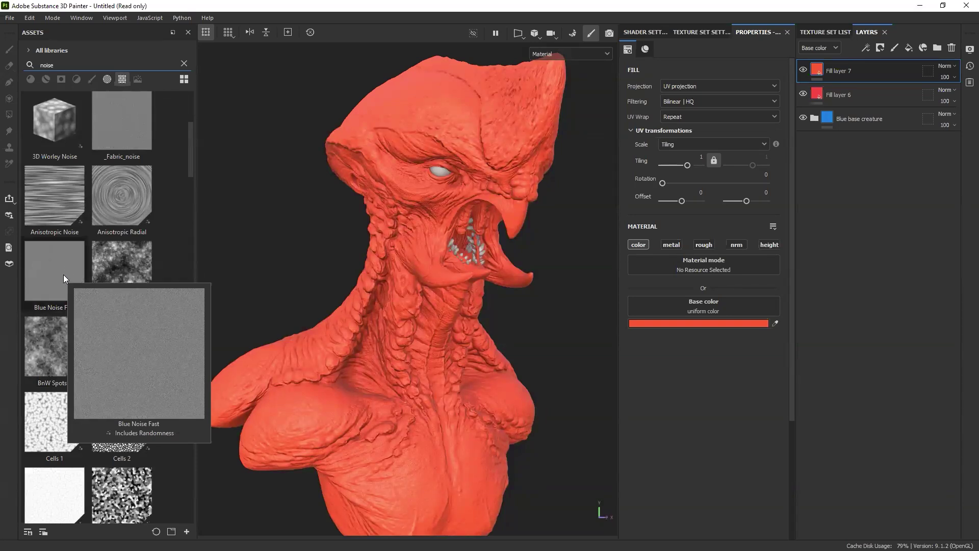
{"action": "left_click_drag", "start_coordinate": [65, 286], "coordinate": [834, 67]}
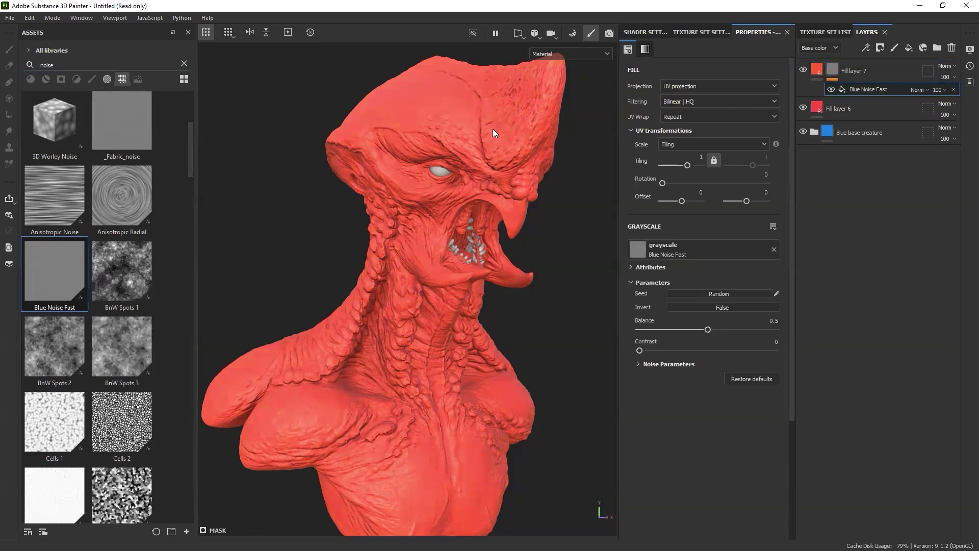
Switch the Blue Noise Fast mask to tri-planar projection with tiling 0.17, balance 0.66 and contrast 0.64.
{"action": "scroll", "coordinate": [447, 280], "scroll_direction": "up", "scroll_amount": 6}
{"action": "left_click_drag", "start_coordinate": [466, 253], "coordinate": [457, 276], "text": "alt"}
{"action": "scroll", "coordinate": [398, 349], "scroll_direction": "up", "scroll_amount": 4}
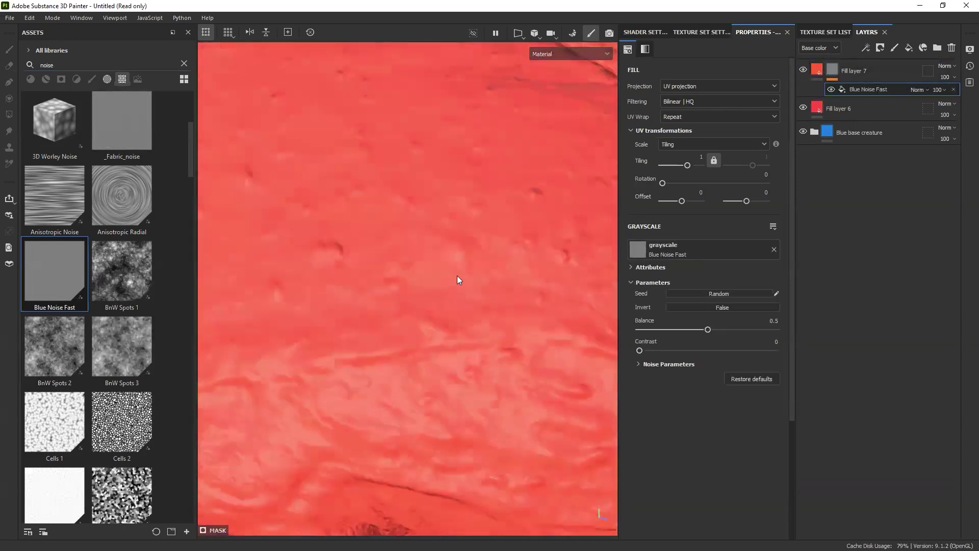
{"action": "scroll", "coordinate": [458, 279], "scroll_direction": "up", "scroll_amount": 2}
{"action": "left_click", "coordinate": [692, 86]}
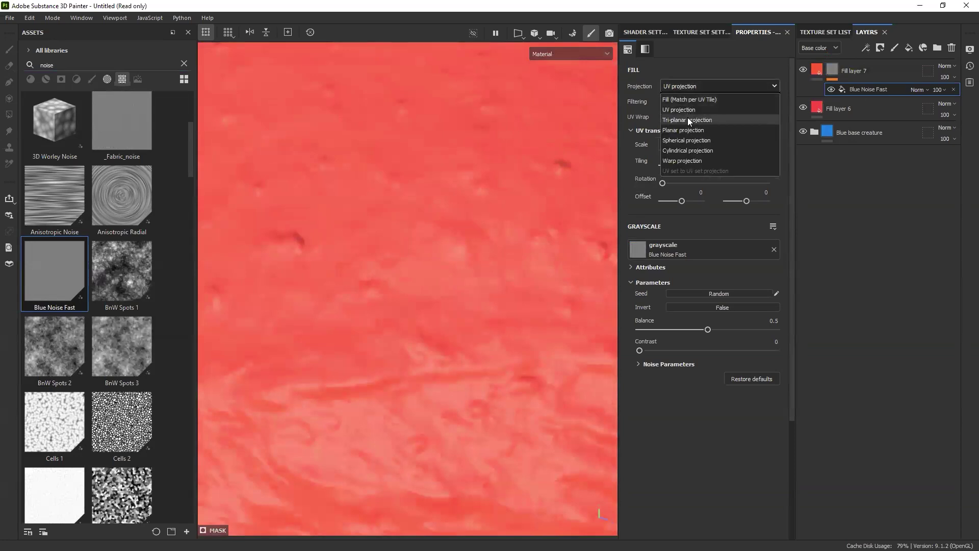
{"action": "left_click", "coordinate": [688, 117]}
{"action": "mouse_move", "coordinate": [687, 182]}
{"action": "left_mouse_down"}
{"action": "mouse_move", "coordinate": [669, 183]}
{"action": "mouse_move", "coordinate": [683, 182]}
{"action": "left_mouse_up"}
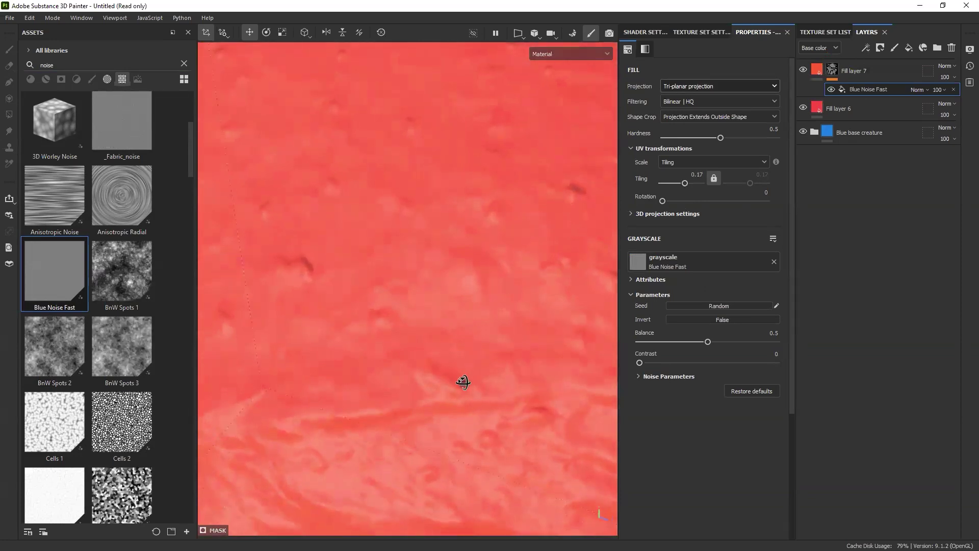
{"action": "left_click_drag", "start_coordinate": [708, 341], "coordinate": [729, 342]}
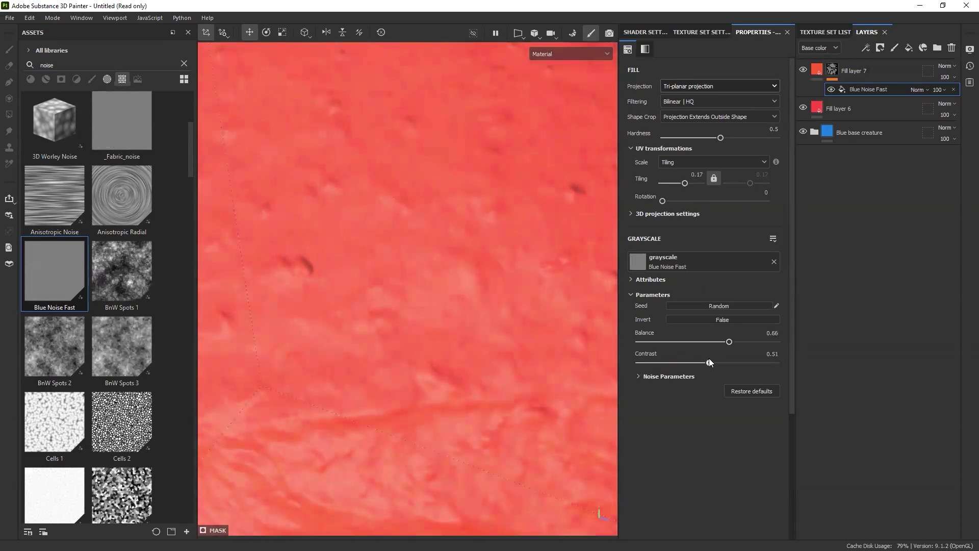
Change the base color of Fill layer 7 to black (000000).
{"action": "left_click", "coordinate": [818, 70]}
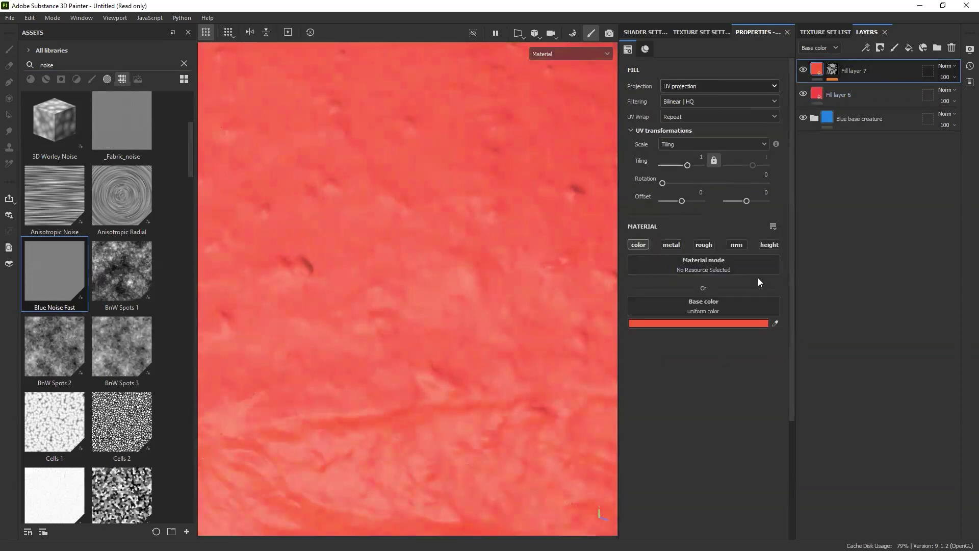
{"action": "left_click", "coordinate": [731, 325]}
{"action": "left_click", "coordinate": [771, 313]}
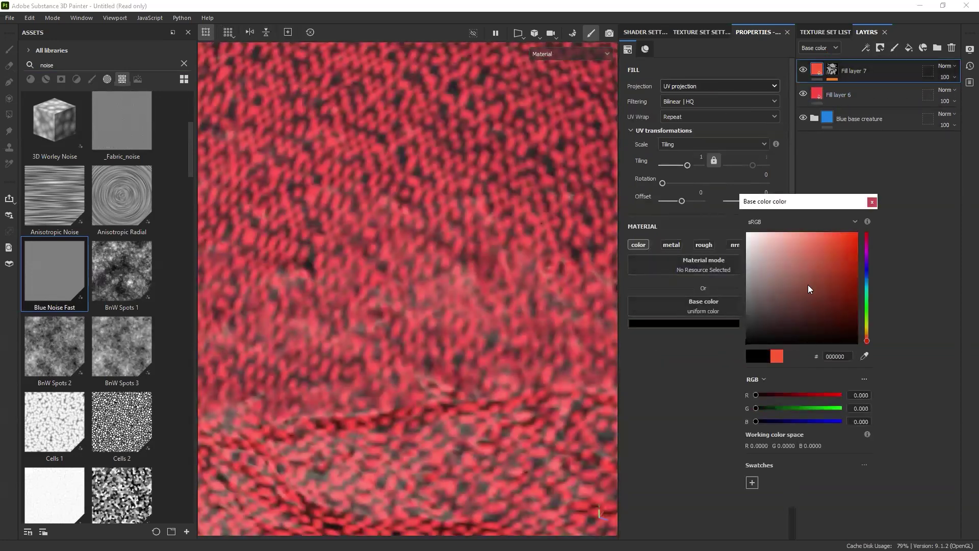
{"action": "left_click", "coordinate": [872, 202]}
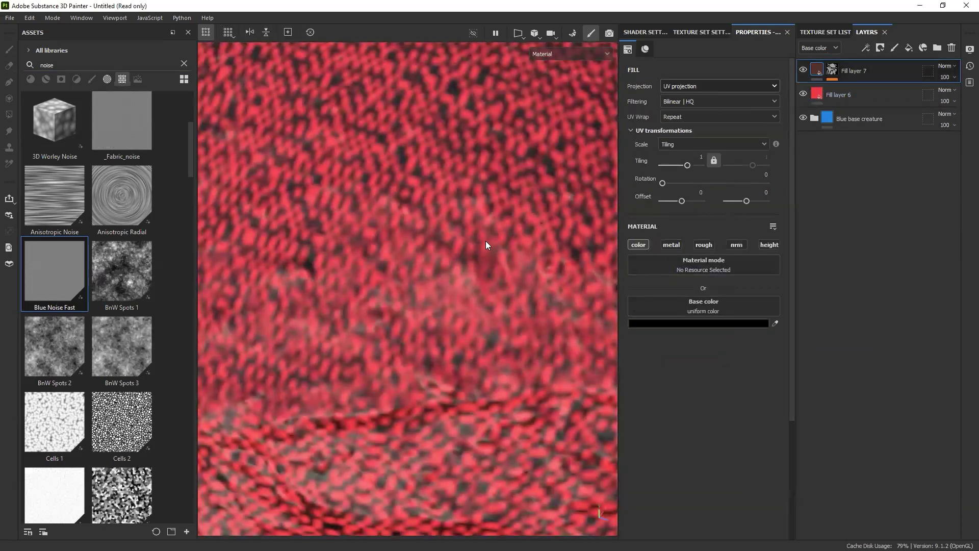
Select the Blue Noise Fast fill in the mask of Fill layer 7 and set its tiling to 0.92.
{"action": "left_click", "coordinate": [832, 70]}
{"action": "left_click", "coordinate": [846, 89]}
{"action": "left_click_drag", "start_coordinate": [686, 179], "coordinate": [686, 179]}
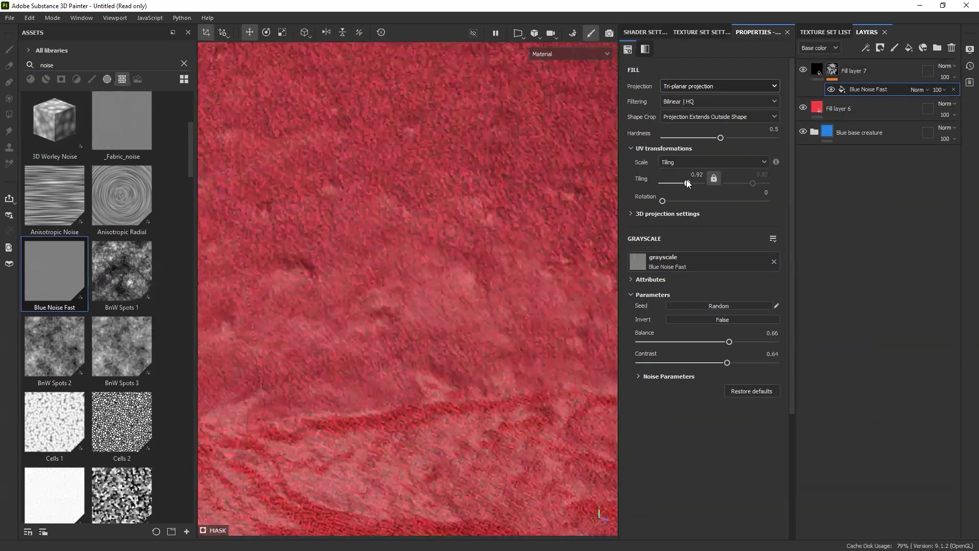
Replace the mask's grayscale texture with BnW Spots 2 and set the tiling to 2.73.
{"action": "left_click_drag", "start_coordinate": [73, 346], "coordinate": [736, 265]}
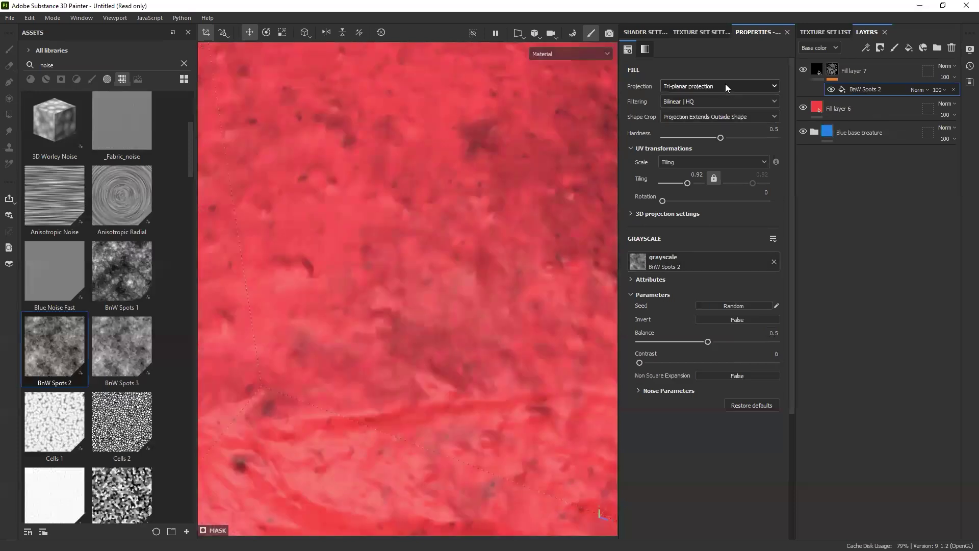
{"action": "left_click_drag", "start_coordinate": [686, 180], "coordinate": [689, 178]}
{"action": "scroll", "coordinate": [393, 356], "scroll_direction": "down", "scroll_amount": 5}
{"action": "left_click_drag", "start_coordinate": [415, 330], "coordinate": [423, 289], "text": "alt"}
{"action": "scroll", "coordinate": [437, 342], "scroll_direction": "up", "scroll_amount": 5}
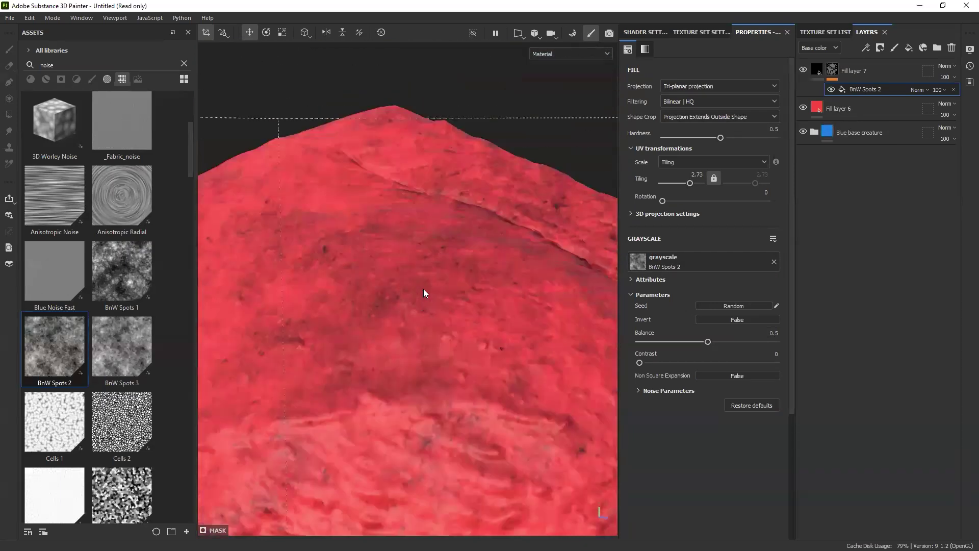
{"action": "scroll", "coordinate": [430, 344], "scroll_direction": "up", "scroll_amount": 3}
Try Clouds 1 as the mask's grayscale texture with contrast 0.25.
{"action": "scroll", "coordinate": [77, 348], "scroll_direction": "down", "scroll_amount": 3}
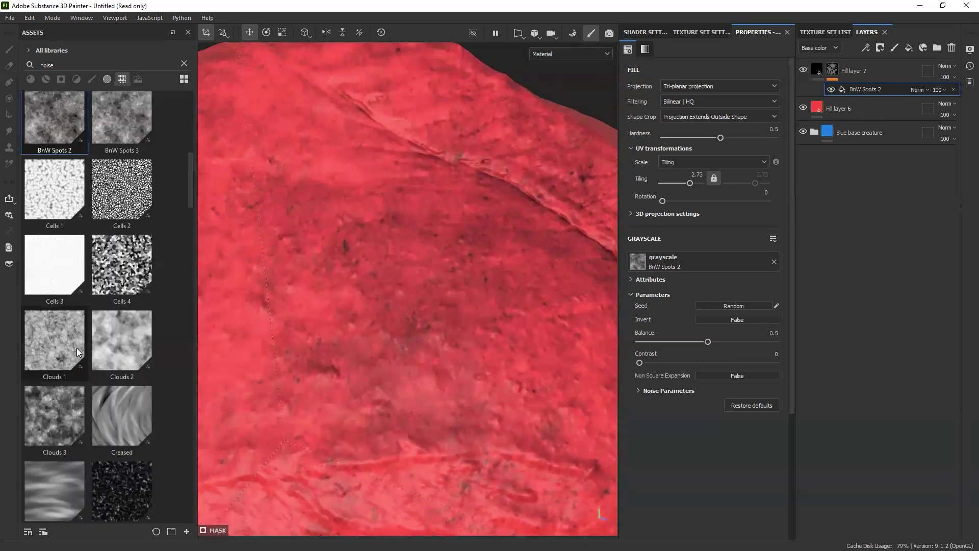
{"action": "left_click_drag", "start_coordinate": [53, 333], "coordinate": [714, 265]}
{"action": "left_click_drag", "start_coordinate": [640, 363], "coordinate": [673, 363]}
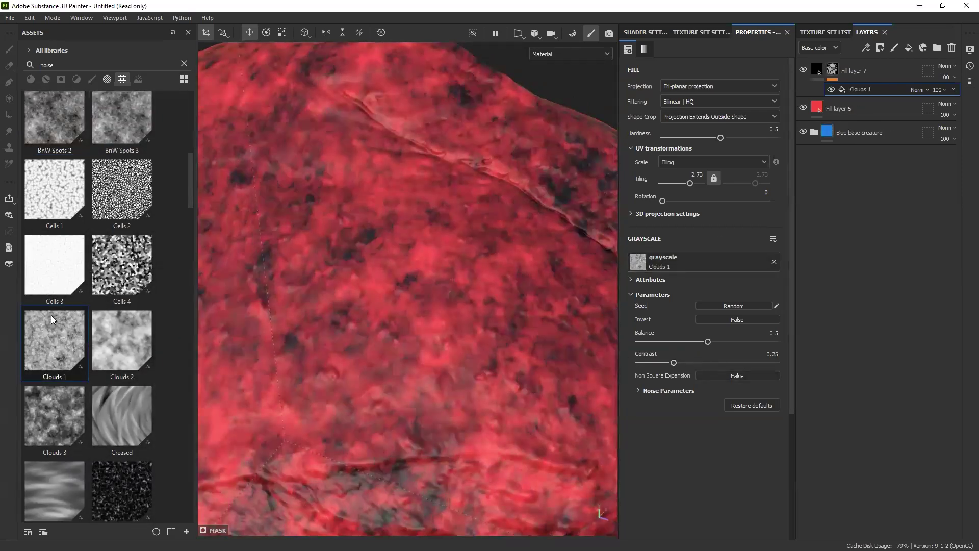
Replace the mask's grayscale texture with Dirt 3, set its balance to 0.72, and inspect the speckles on the head.
{"action": "scroll", "coordinate": [51, 315], "scroll_direction": "down", "scroll_amount": 8}
{"action": "left_click_drag", "start_coordinate": [49, 382], "coordinate": [722, 265]}
{"action": "left_click_drag", "start_coordinate": [429, 305], "coordinate": [411, 276], "text": "alt"}
{"action": "left_click_drag", "start_coordinate": [707, 342], "coordinate": [738, 342]}
{"action": "scroll", "coordinate": [414, 275], "scroll_direction": "down", "scroll_amount": 5}
{"action": "left_click_drag", "start_coordinate": [414, 275], "coordinate": [417, 229], "text": "alt"}
{"action": "scroll", "coordinate": [439, 289], "scroll_direction": "up", "scroll_amount": 3}
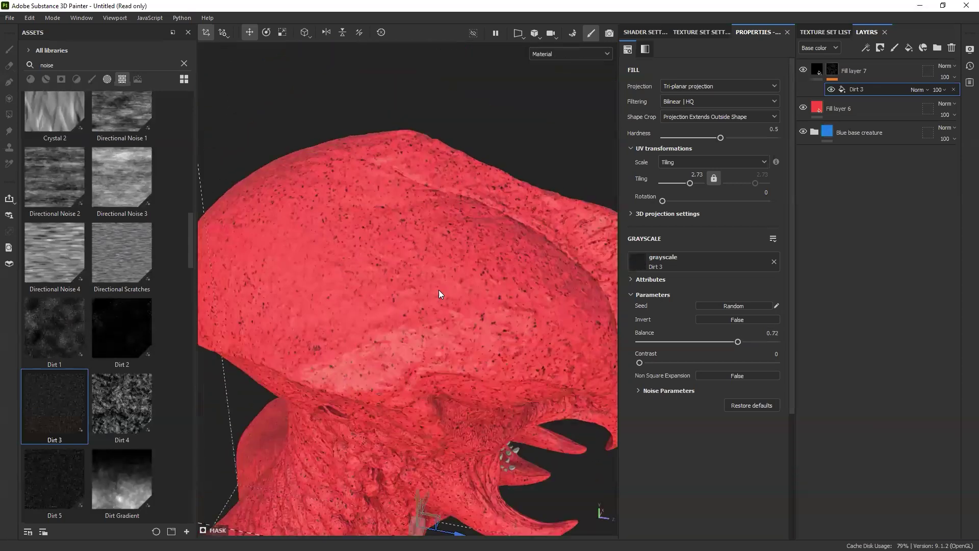
{"action": "scroll", "coordinate": [440, 291], "scroll_direction": "up", "scroll_amount": 6}
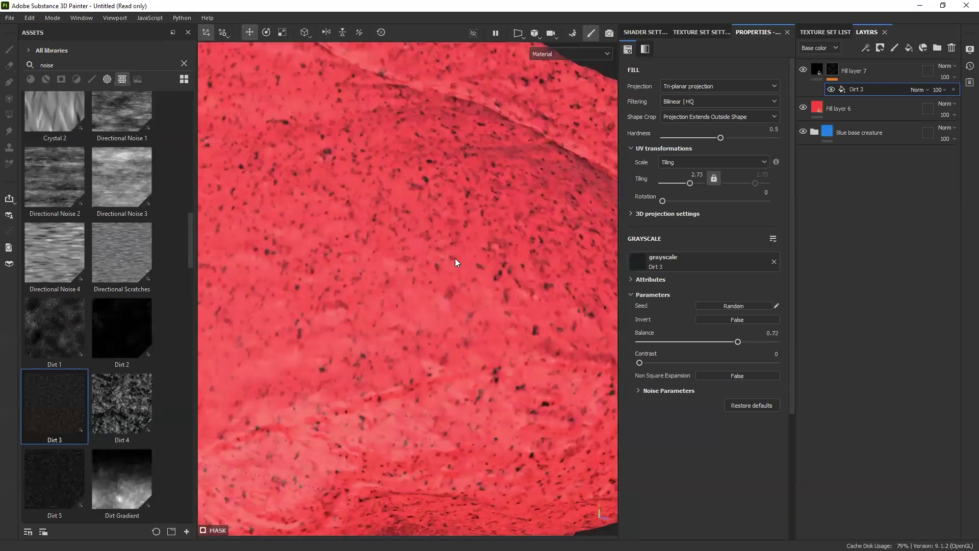
{"action": "middle_click_drag", "start_coordinate": [455, 259], "coordinate": [434, 291], "text": "alt"}
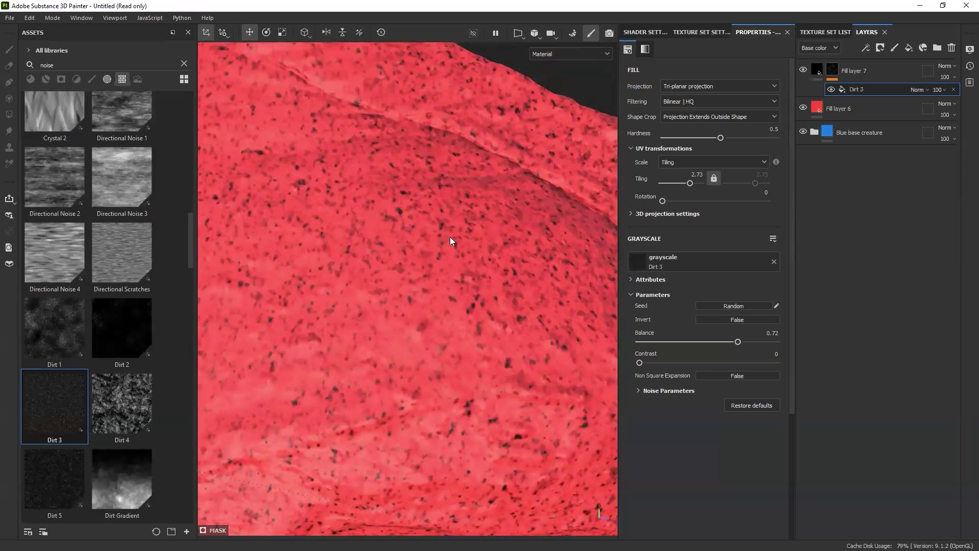
Adjust the Dirt 3 mask fill of Fill layer 7 to contrast 0.02, balance 0.66 and tiling 2.26.
{"action": "left_click_drag", "start_coordinate": [640, 362], "coordinate": [664, 352]}
{"action": "mouse_move", "coordinate": [739, 341]}
{"action": "left_mouse_down"}
{"action": "mouse_move", "coordinate": [704, 340]}
{"action": "mouse_move", "coordinate": [729, 341]}
{"action": "left_mouse_up"}
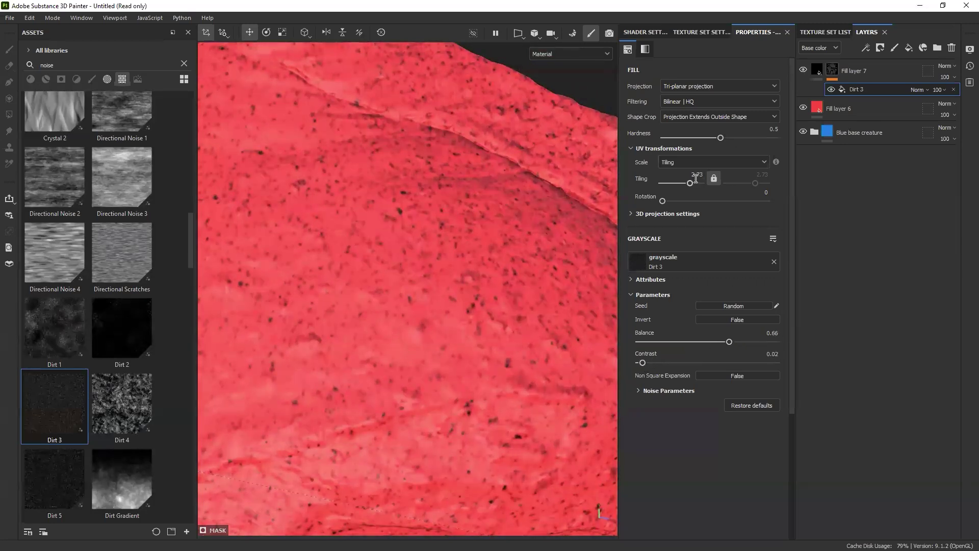
{"action": "left_click_drag", "start_coordinate": [690, 181], "coordinate": [689, 183]}
{"action": "scroll", "coordinate": [439, 243], "scroll_direction": "down", "scroll_amount": 5}
{"action": "mouse_move", "coordinate": [443, 248]}
{"action": "left_mouse_down", "text": "alt"}
{"action": "mouse_move", "coordinate": [413, 133]}
{"action": "mouse_move", "coordinate": [408, 238]}
{"action": "mouse_move", "coordinate": [457, 245]}
{"action": "left_mouse_up", "text": "alt"}
{"action": "scroll", "coordinate": [408, 242], "scroll_direction": "down", "scroll_amount": 5}
{"action": "scroll", "coordinate": [408, 246], "scroll_direction": "up", "scroll_amount": 8}
{"action": "scroll", "coordinate": [450, 254], "scroll_direction": "up", "scroll_amount": 3}
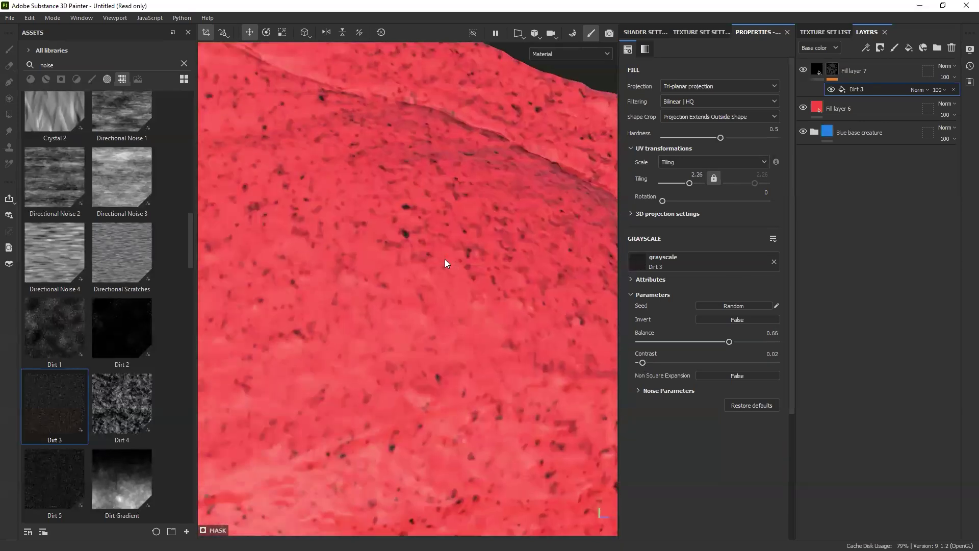
Change Fill layer 7's base color to a bright orange-red close to FF5533.
{"action": "left_click", "coordinate": [816, 70]}
{"action": "left_click", "coordinate": [775, 323]}
{"action": "left_click", "coordinate": [461, 333]}
{"action": "left_click", "coordinate": [736, 323]}
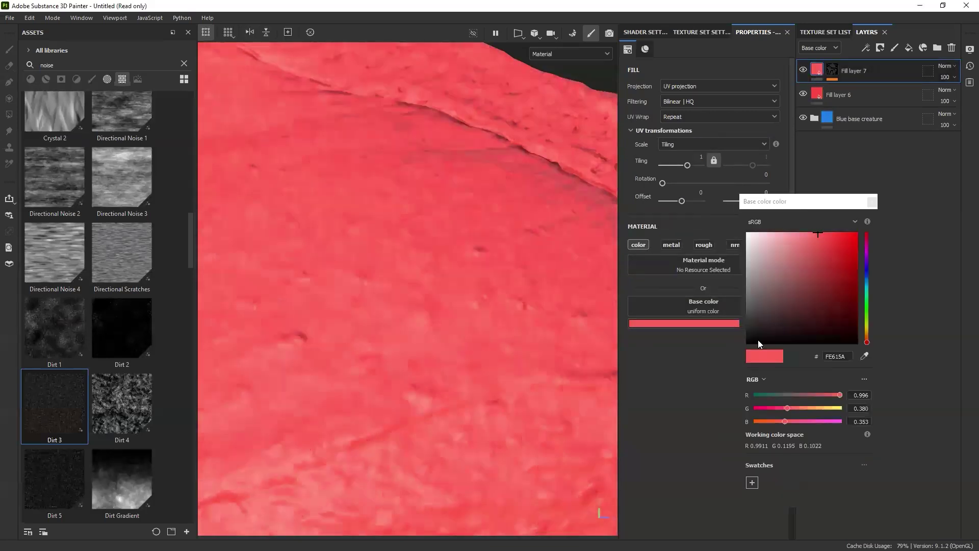
{"action": "left_click", "coordinate": [867, 341]}
{"action": "left_click_drag", "start_coordinate": [825, 251], "coordinate": [833, 229]}
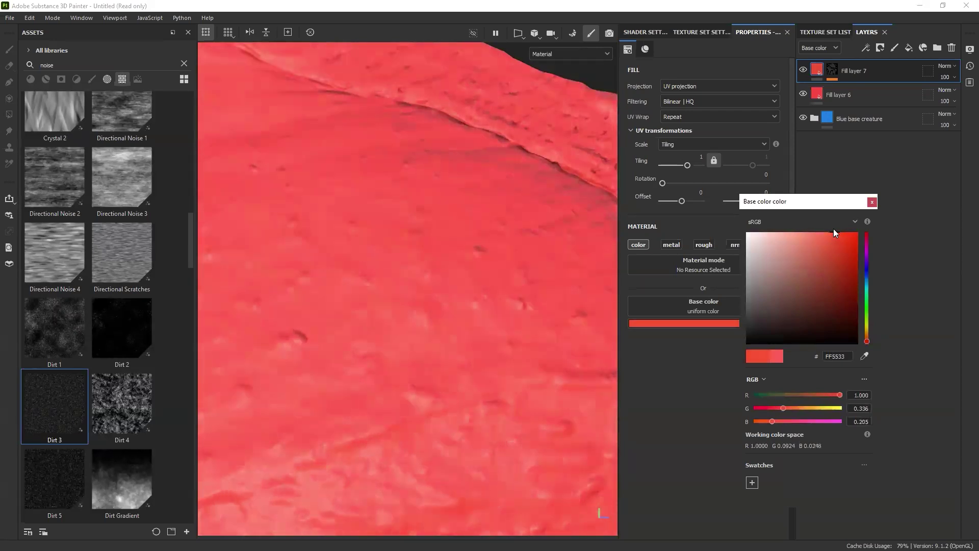
{"action": "left_click", "coordinate": [872, 202]}
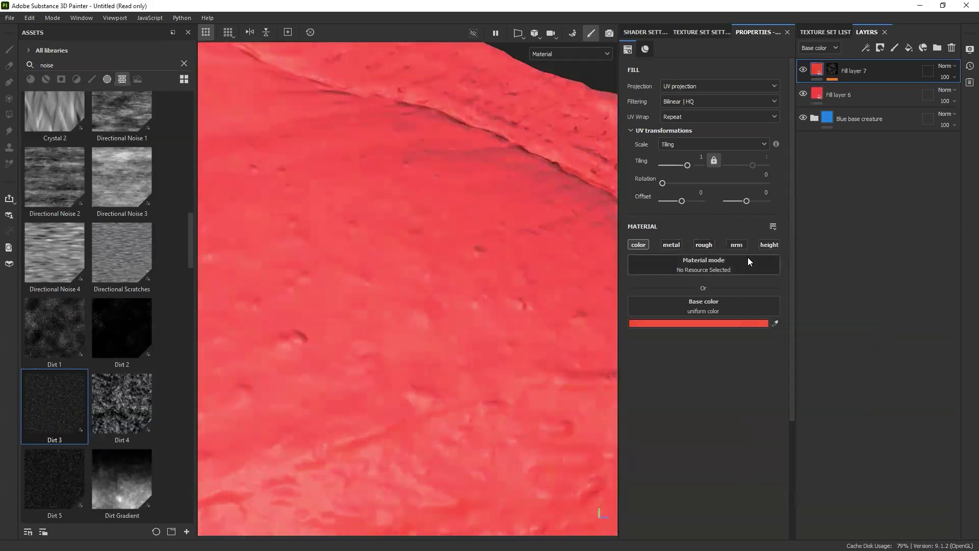
Enable the roughness and height channels on Fill layer 7 and set the height to 0.0150.
{"action": "left_click", "coordinate": [709, 244]}
{"action": "left_click", "coordinate": [770, 245]}
{"action": "left_click_drag", "start_coordinate": [697, 414], "coordinate": [699, 414]}
{"action": "left_click_drag", "start_coordinate": [463, 417], "coordinate": [392, 382], "text": "alt"}
{"action": "mouse_move", "coordinate": [420, 386]}
{"action": "right_mouse_down", "text": "shift"}
{"action": "mouse_move", "coordinate": [390, 378]}
{"action": "mouse_move", "coordinate": [442, 385]}
{"action": "right_mouse_up", "text": "shift"}
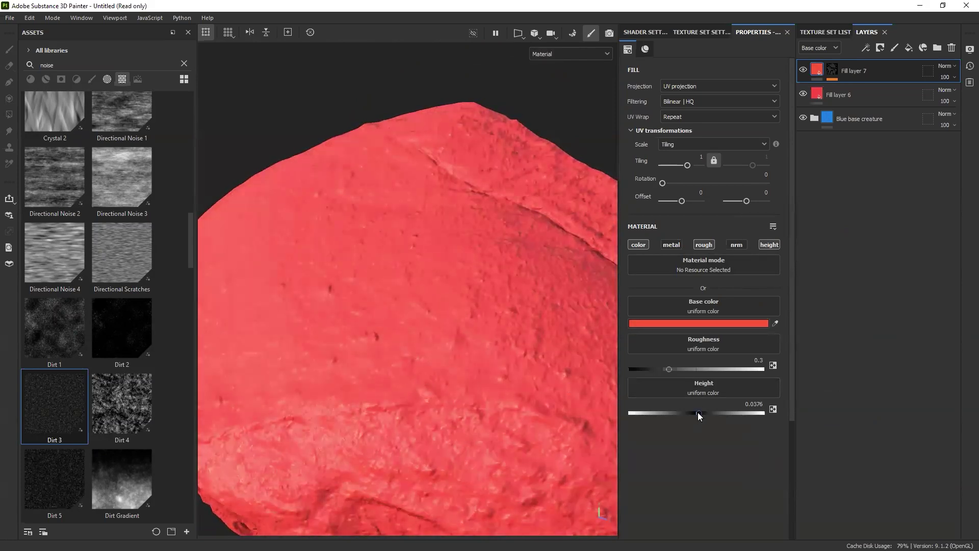
{"action": "left_click_drag", "start_coordinate": [700, 416], "coordinate": [698, 416]}
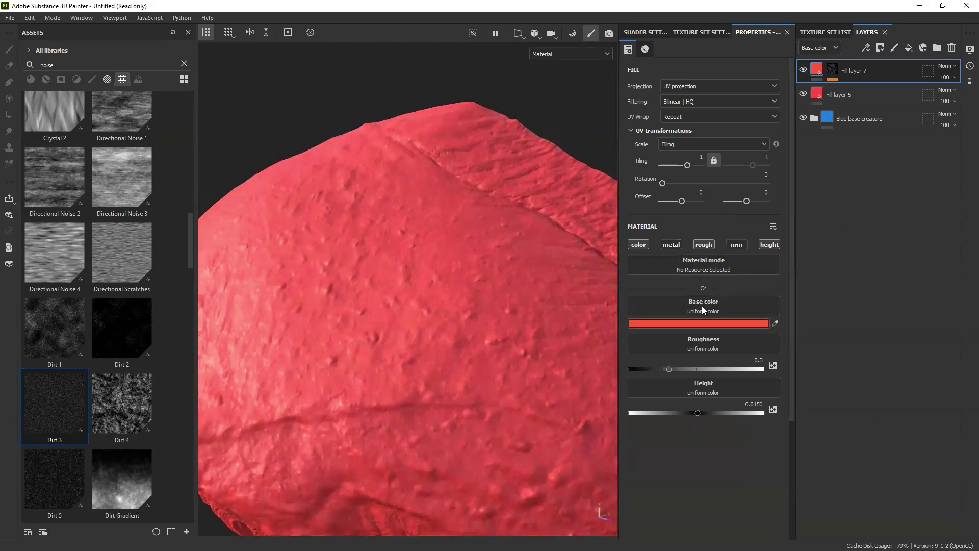
Set Fill layer 7's roughness to 0.2895 and check the bumps on the head from several angles.
{"action": "mouse_move", "coordinate": [669, 368]}
{"action": "left_mouse_down"}
{"action": "mouse_move", "coordinate": [722, 367]}
{"action": "mouse_move", "coordinate": [667, 367]}
{"action": "left_mouse_up"}
{"action": "middle_click_drag", "start_coordinate": [375, 361], "coordinate": [426, 373]}
{"action": "left_click_drag", "start_coordinate": [426, 373], "coordinate": [325, 359], "text": "alt"}
{"action": "mouse_move", "coordinate": [326, 359]}
{"action": "right_mouse_down", "text": "shift"}
{"action": "mouse_move", "coordinate": [345, 343]}
{"action": "mouse_move", "coordinate": [324, 349]}
{"action": "right_mouse_up", "text": "shift"}
{"action": "right_click_drag", "start_coordinate": [336, 350], "coordinate": [396, 340], "text": "shift"}
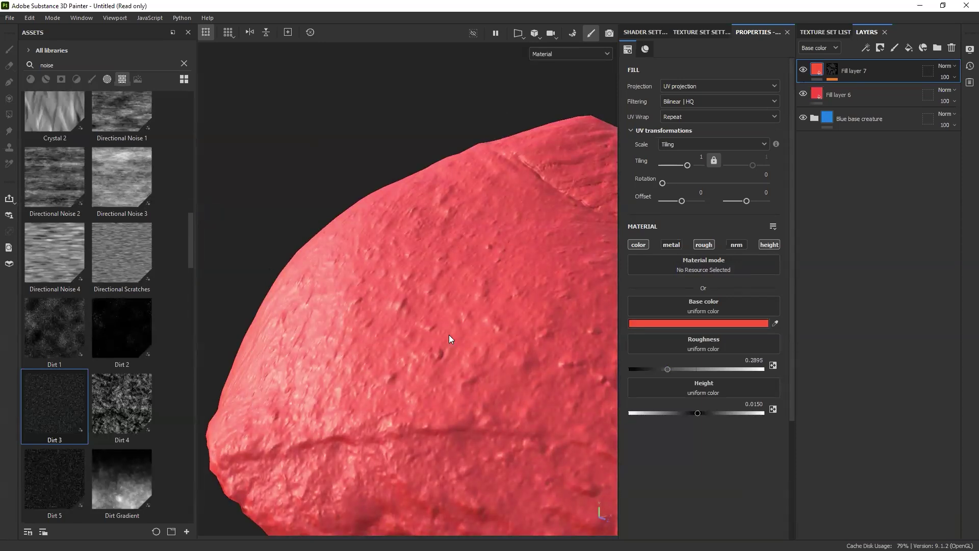
{"action": "left_click_drag", "start_coordinate": [393, 331], "coordinate": [436, 323], "text": "alt"}
{"action": "left_click_drag", "start_coordinate": [418, 355], "coordinate": [389, 284], "text": "alt"}
{"action": "right_click_drag", "start_coordinate": [390, 284], "coordinate": [379, 297], "text": "shift"}
{"action": "scroll", "coordinate": [379, 297], "scroll_direction": "down", "scroll_amount": 2}
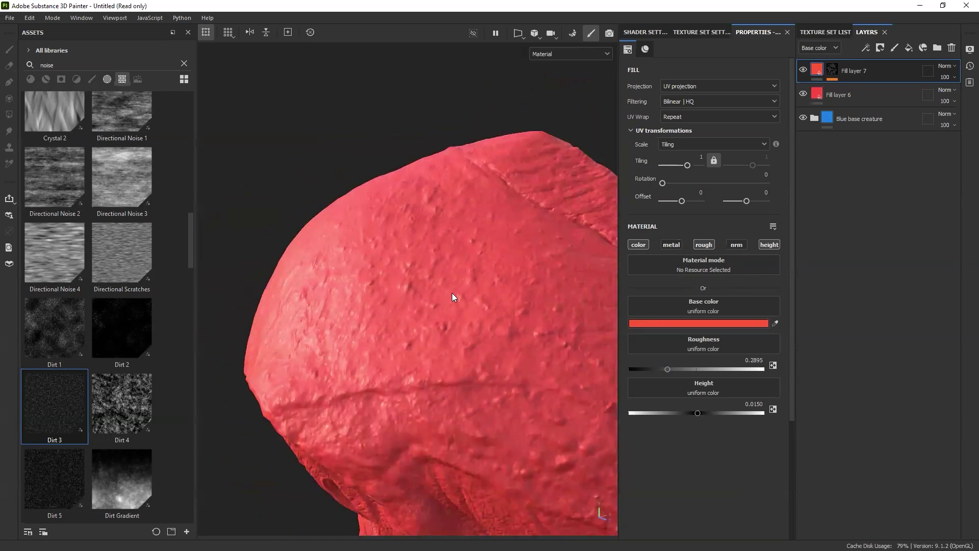
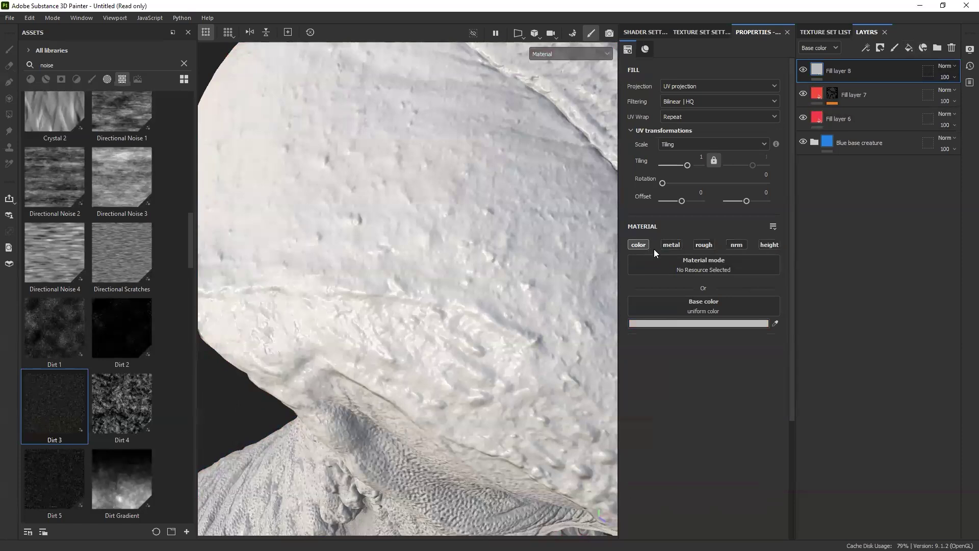
Find the Grunge Dirt Dried texture in the assets and apply it as the mask of Fill layer 8.
{"action": "left_click", "coordinate": [774, 323]}
{"action": "key", "text": "Escape"}
{"action": "scroll", "coordinate": [118, 265], "scroll_direction": "down", "scroll_amount": 10}
{"action": "scroll", "coordinate": [119, 257], "scroll_direction": "down", "scroll_amount": 6}
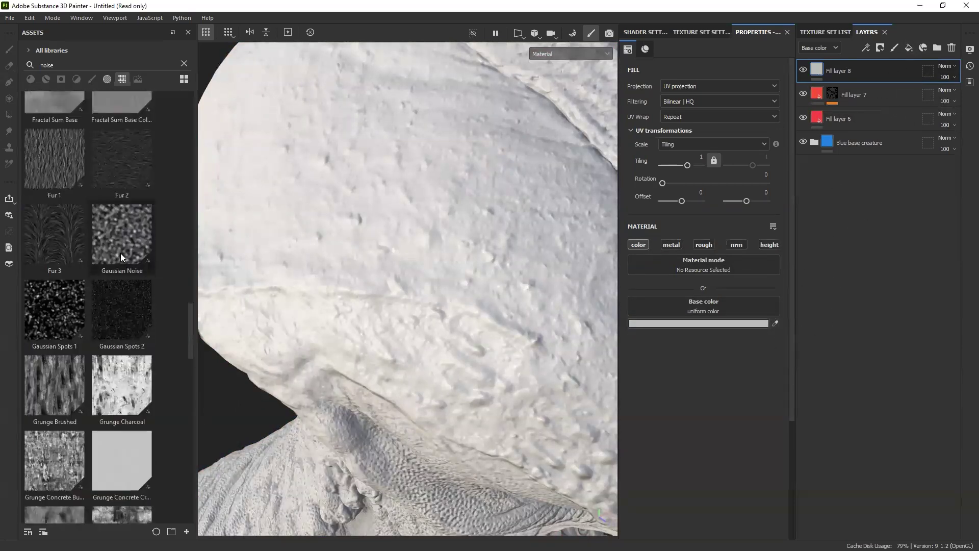
{"action": "mouse_move", "coordinate": [121, 251]}
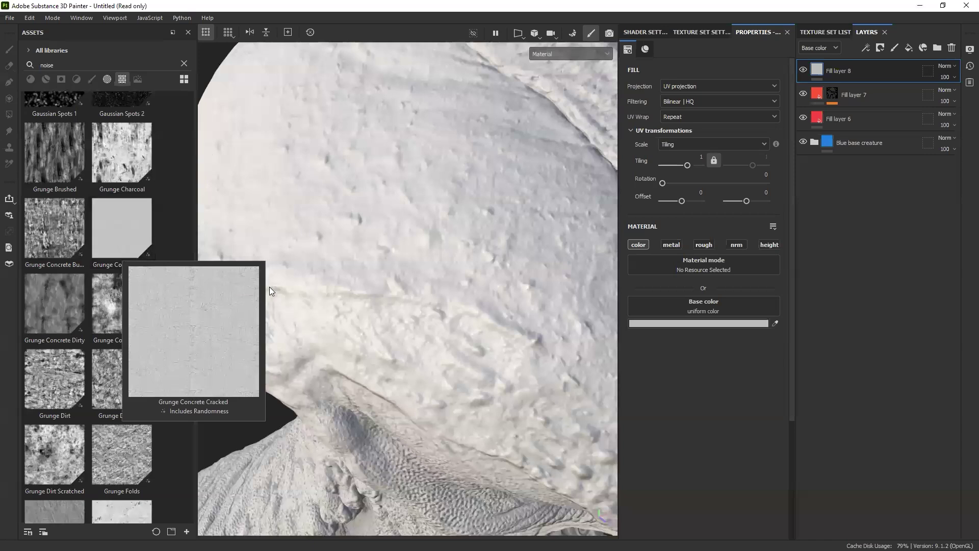
{"action": "left_click_drag", "start_coordinate": [125, 379], "coordinate": [831, 73]}
{"action": "left_click_drag", "start_coordinate": [411, 230], "coordinate": [447, 200], "text": "alt"}
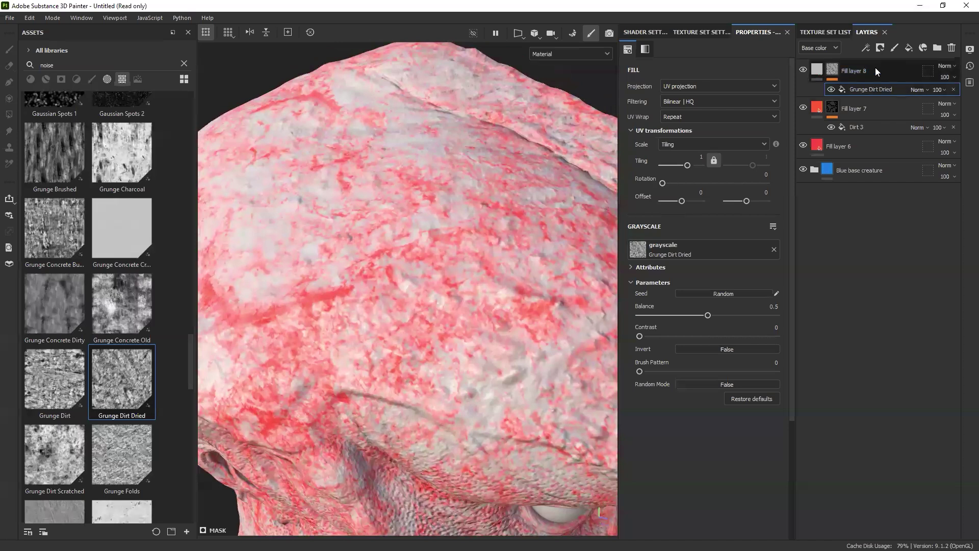
Add a Warp filter above Grunge Dirt Dried in Fill layer 8's mask and set its intensity to 0.087.
{"action": "left_click", "coordinate": [866, 46]}
{"action": "left_click", "coordinate": [881, 123]}
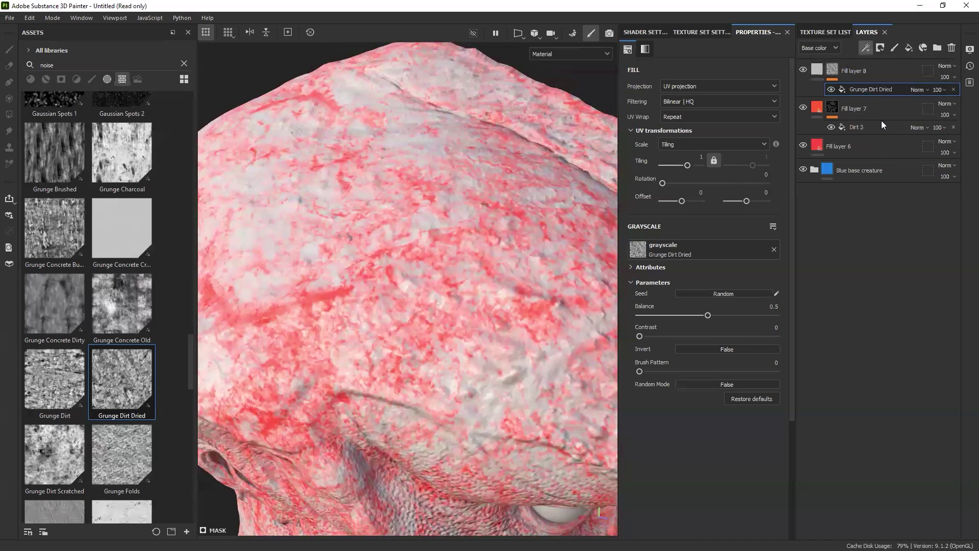
{"action": "left_click", "coordinate": [695, 78]}
{"action": "type", "text": "war"}
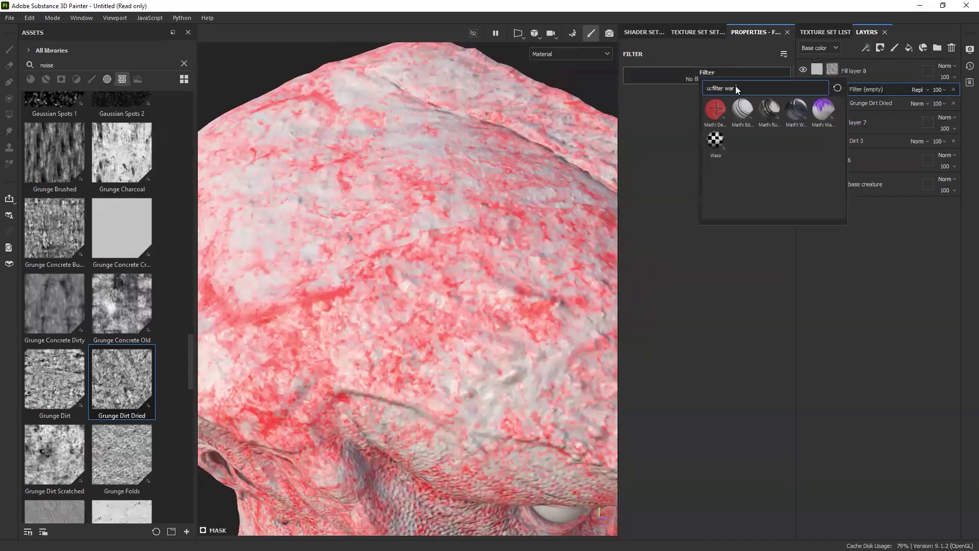
{"action": "left_click", "coordinate": [715, 139]}
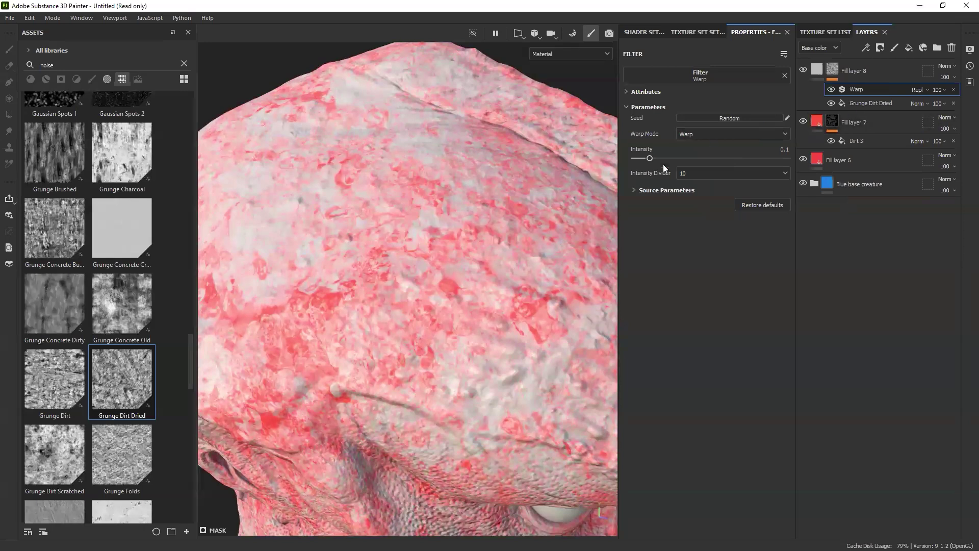
{"action": "left_click_drag", "start_coordinate": [648, 159], "coordinate": [648, 160]}
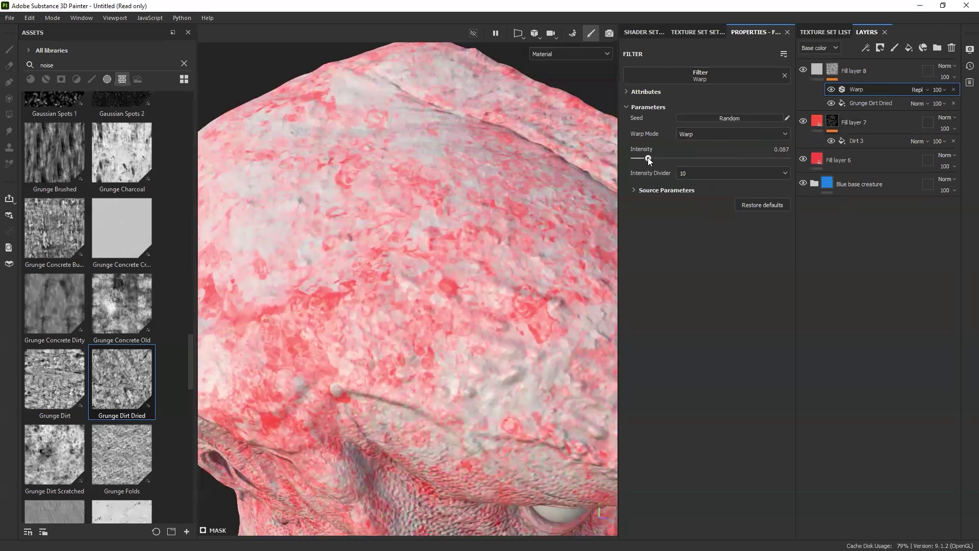
Add a Blur filter on top of the Warp in Fill layer 8's mask with blur intensity 0.38.
{"action": "left_click", "coordinate": [865, 48]}
{"action": "left_click", "coordinate": [888, 124]}
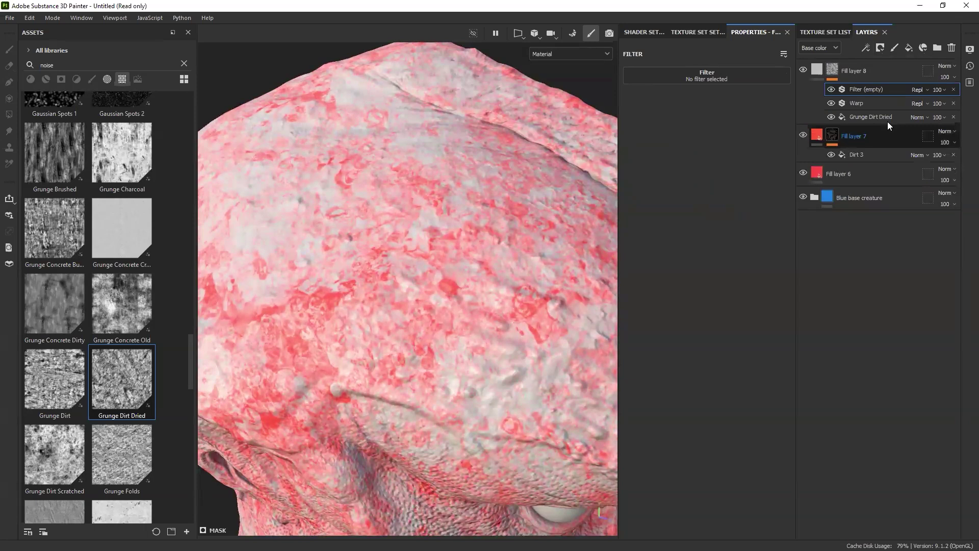
{"action": "left_click", "coordinate": [711, 75]}
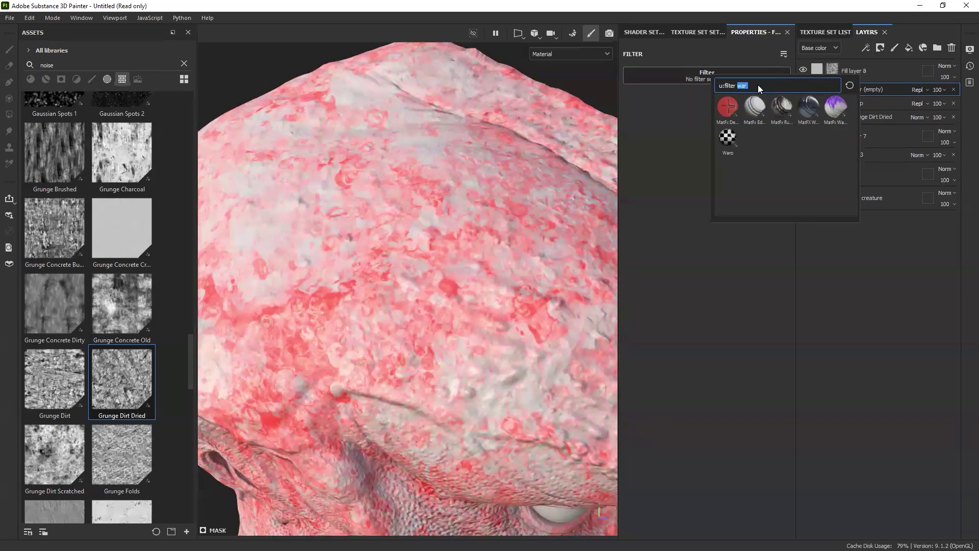
{"action": "type", "text": "blr"}
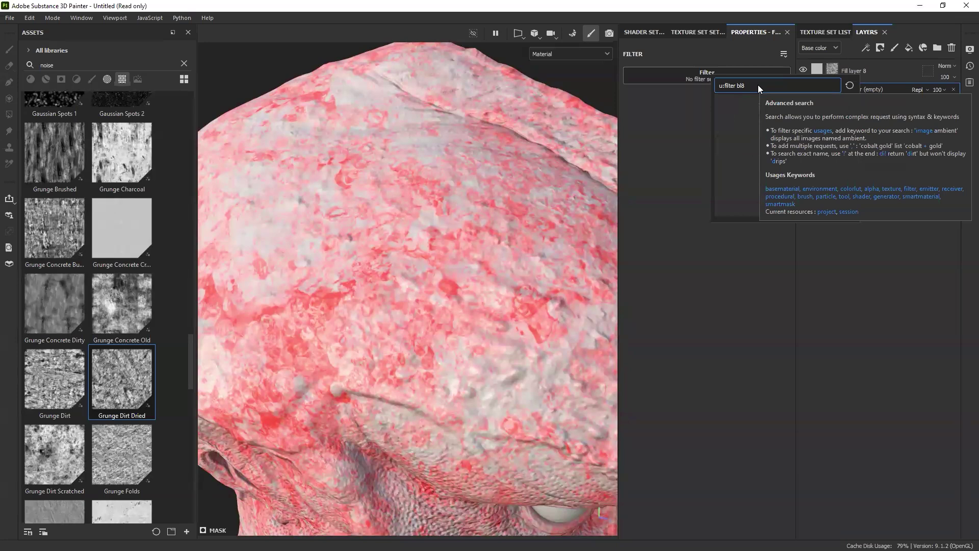
{"action": "key", "text": "BackSpace"}
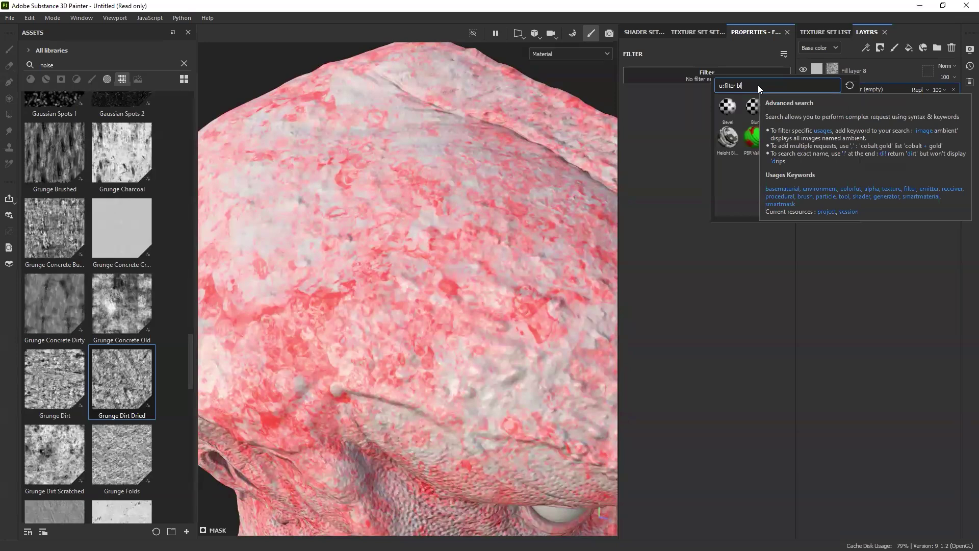
{"action": "left_click", "coordinate": [752, 108]}
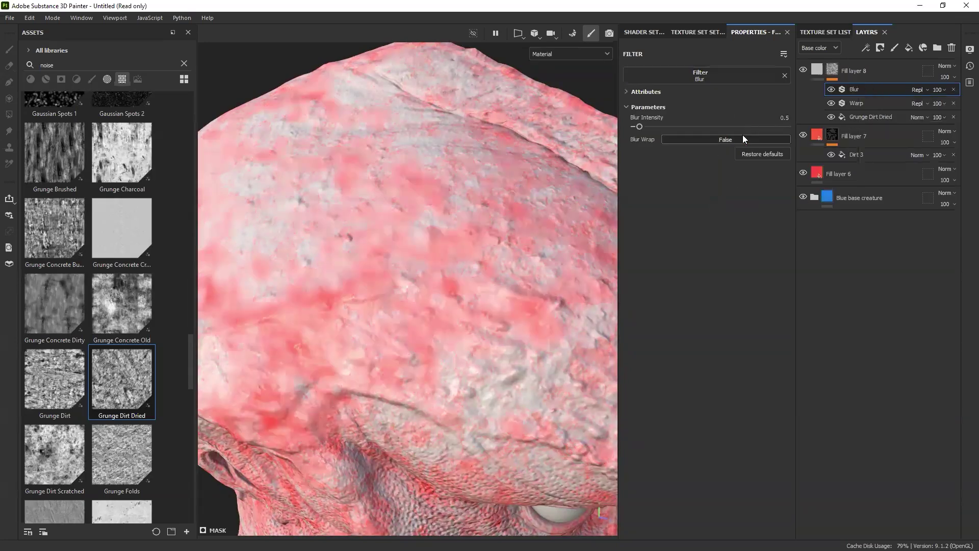
{"action": "left_click_drag", "start_coordinate": [636, 125], "coordinate": [635, 125]}
{"action": "scroll", "coordinate": [347, 239], "scroll_direction": "down", "scroll_amount": 5}
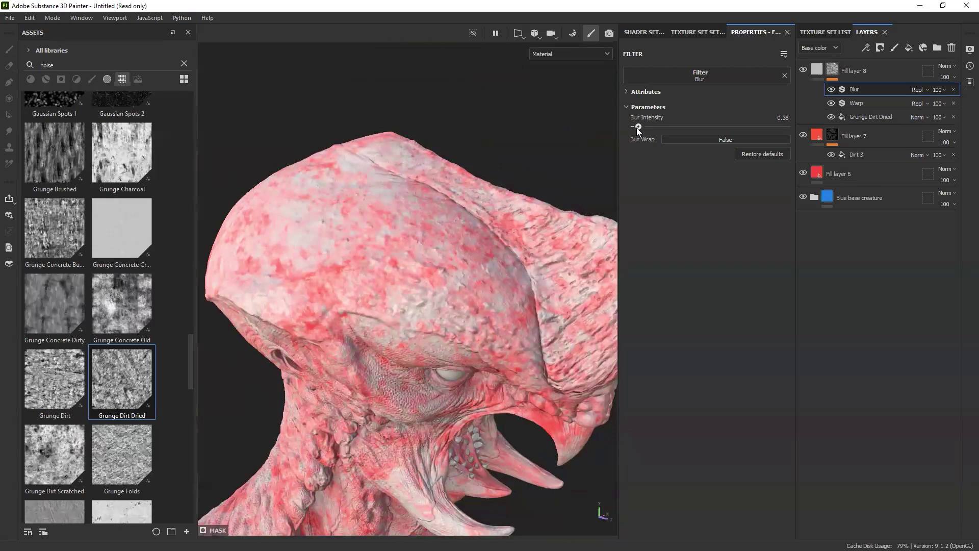
Set Fill layer 8's base color to a dark red.
{"action": "left_click", "coordinate": [820, 76]}
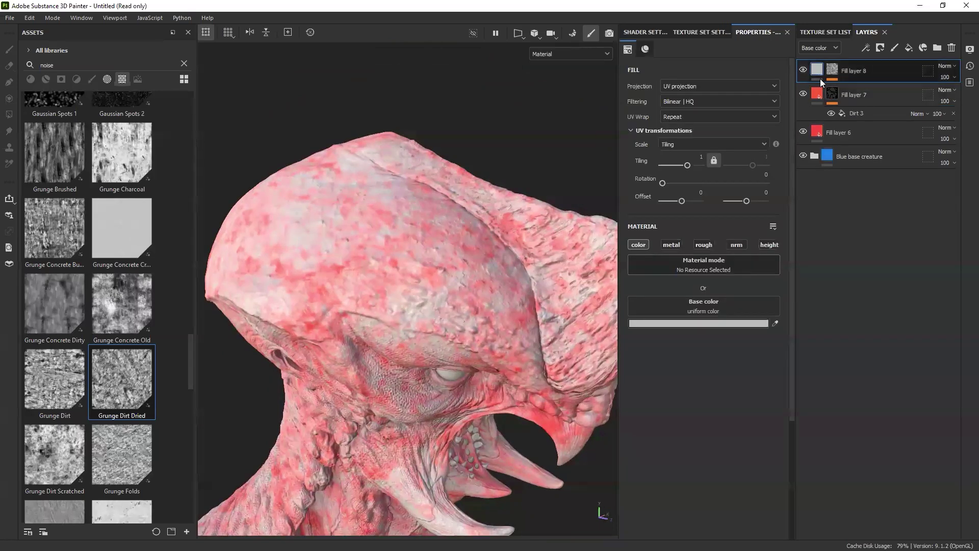
{"action": "left_click", "coordinate": [764, 324]}
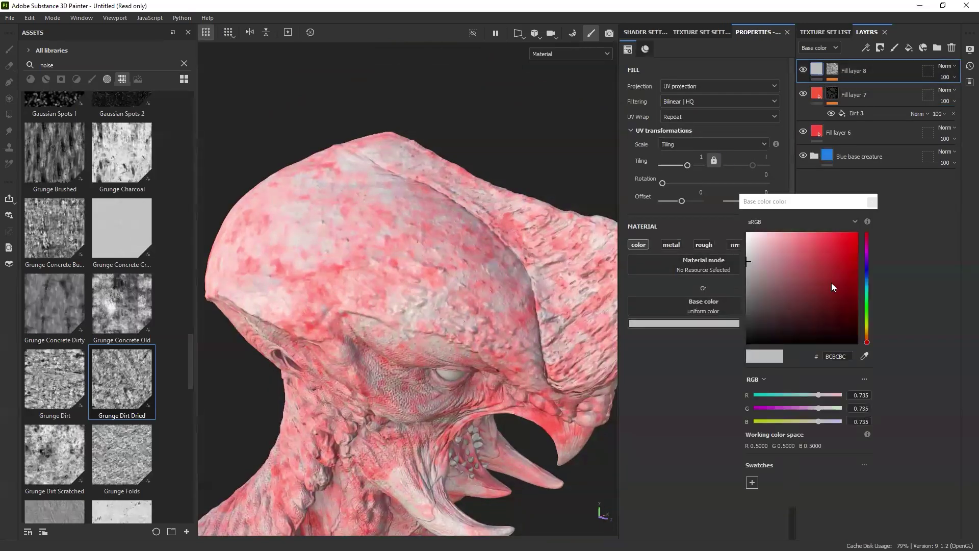
{"action": "left_click", "coordinate": [844, 257]}
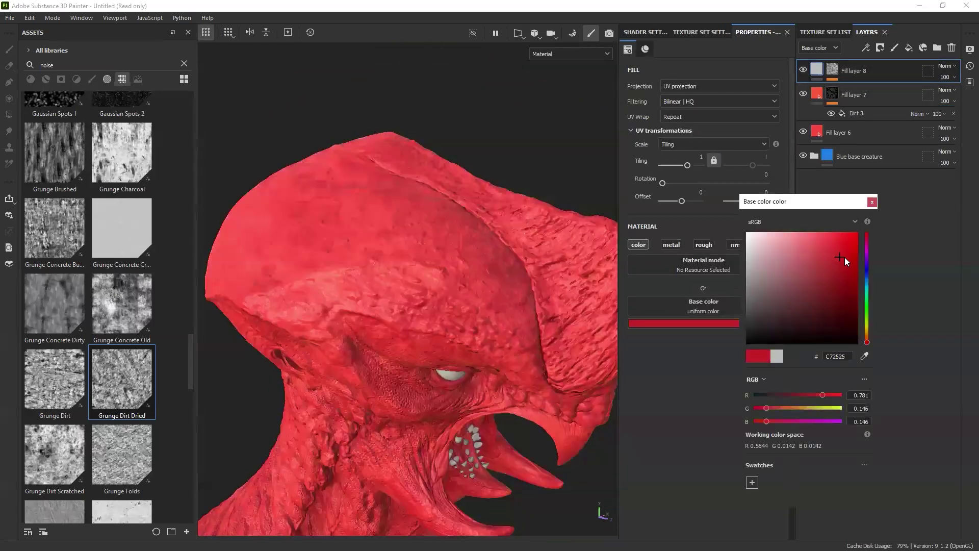
{"action": "left_click", "coordinate": [872, 202]}
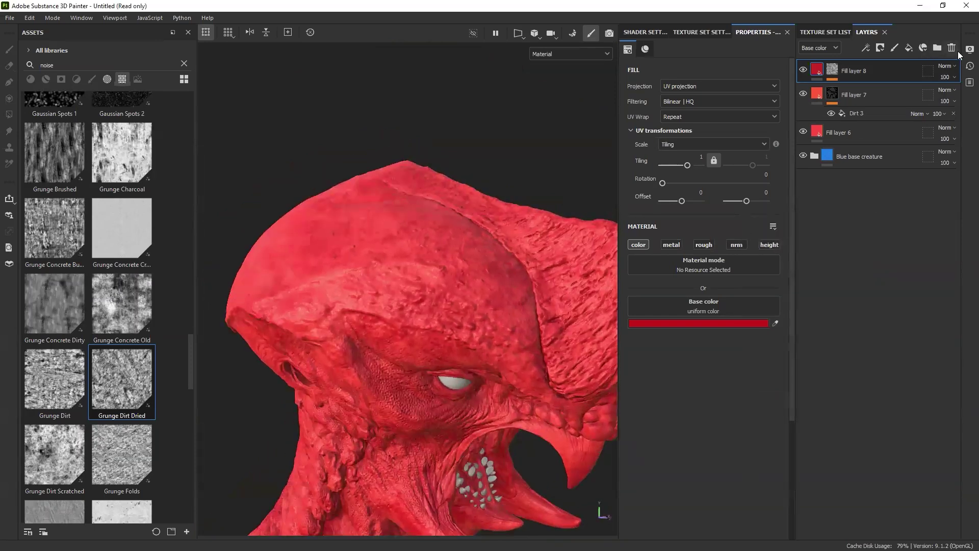
Try the Overlay blend mode on Fill layer 8 with different base colors, ending on a medium blue.
{"action": "left_click", "coordinate": [946, 66]}
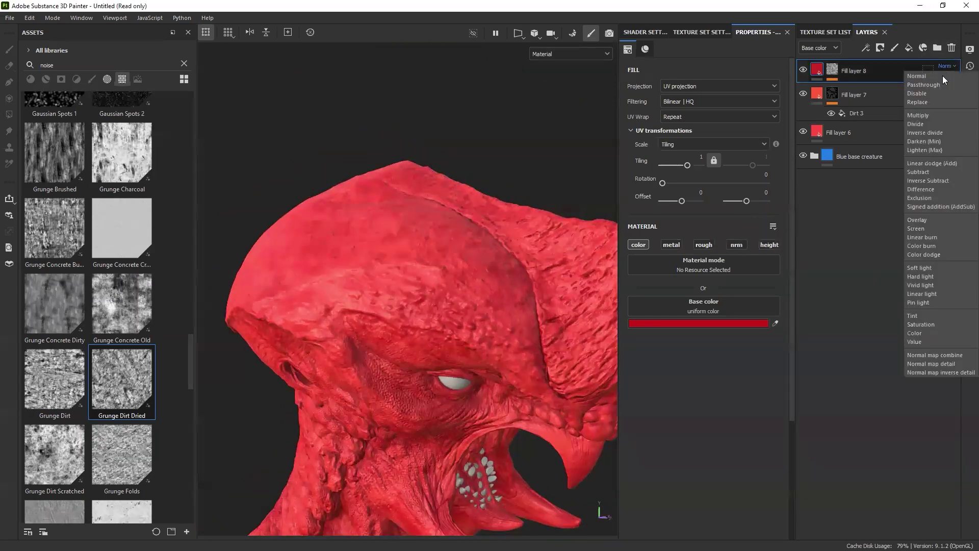
{"action": "left_click", "coordinate": [929, 221]}
{"action": "left_click", "coordinate": [758, 324]}
{"action": "left_click", "coordinate": [850, 268]}
{"action": "mouse_move", "coordinate": [847, 272]}
{"action": "left_mouse_down"}
{"action": "mouse_move", "coordinate": [829, 282]}
{"action": "mouse_move", "coordinate": [838, 300]}
{"action": "mouse_move", "coordinate": [840, 276]}
{"action": "mouse_move", "coordinate": [867, 239]}
{"action": "mouse_move", "coordinate": [825, 291]}
{"action": "left_mouse_up"}
{"action": "left_click_drag", "start_coordinate": [867, 251], "coordinate": [867, 242]}
{"action": "left_click_drag", "start_coordinate": [828, 283], "coordinate": [806, 246]}
{"action": "left_click_drag", "start_coordinate": [866, 271], "coordinate": [867, 274]}
{"action": "left_click_drag", "start_coordinate": [827, 279], "coordinate": [826, 261]}
{"action": "left_click_drag", "start_coordinate": [474, 302], "coordinate": [464, 285], "text": "alt"}
{"action": "left_click_drag", "start_coordinate": [828, 260], "coordinate": [831, 255]}
{"action": "left_click", "coordinate": [872, 201]}
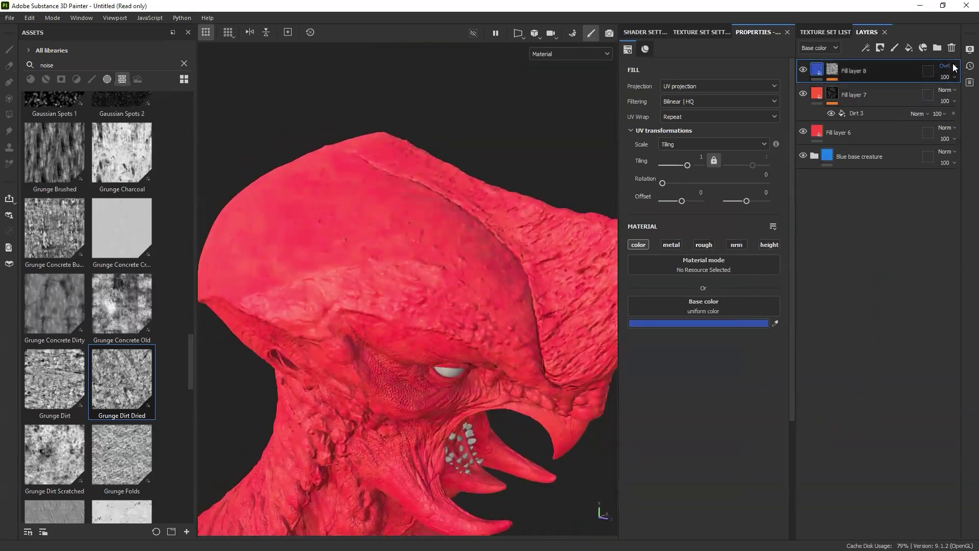
Switch Fill layer 8 to Multiply blending and set its base color to the darker red D03522.
{"action": "left_click", "coordinate": [948, 66]}
{"action": "left_click", "coordinate": [929, 112]}
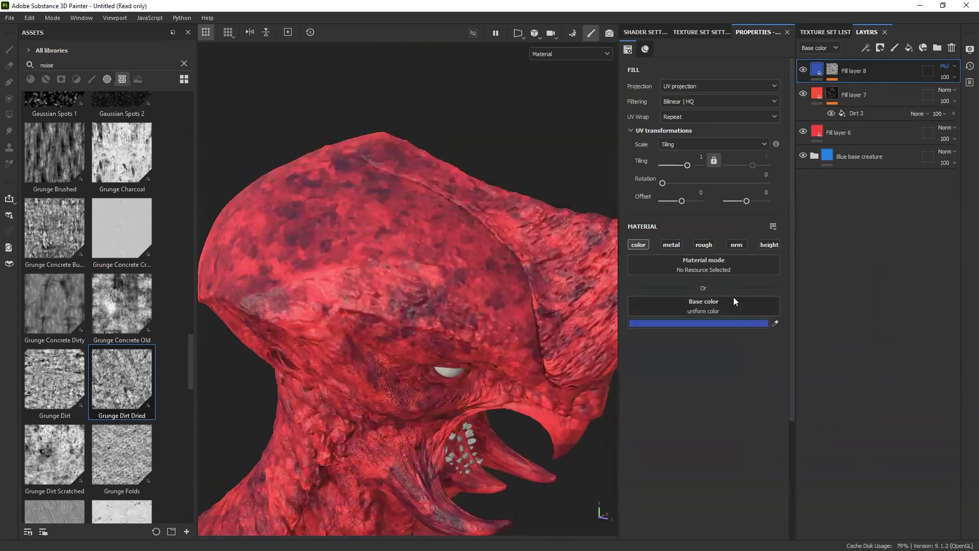
{"action": "left_click", "coordinate": [735, 323]}
{"action": "left_click", "coordinate": [867, 341]}
{"action": "mouse_move", "coordinate": [826, 263]}
{"action": "left_mouse_down"}
{"action": "mouse_move", "coordinate": [837, 258]}
{"action": "mouse_move", "coordinate": [844, 281]}
{"action": "mouse_move", "coordinate": [840, 253]}
{"action": "left_mouse_up"}
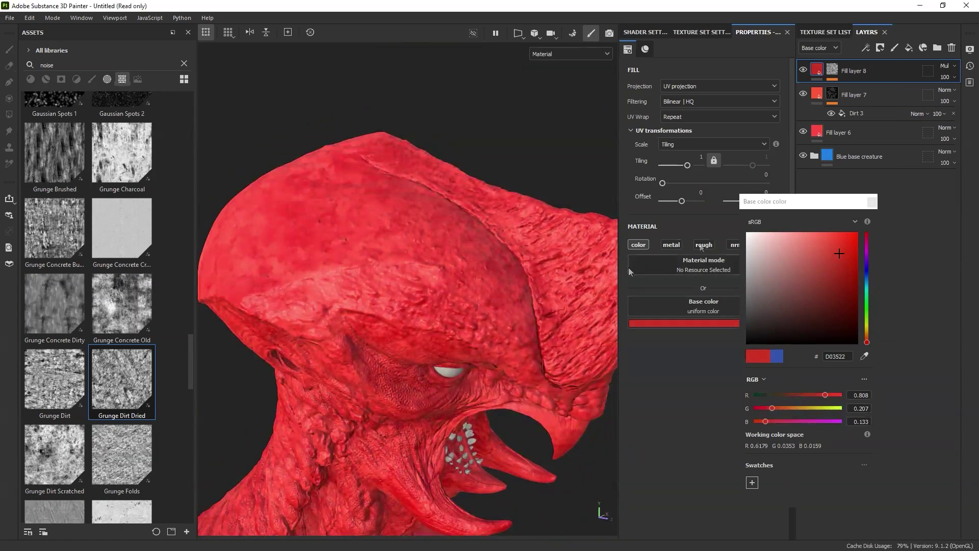
{"action": "left_click", "coordinate": [871, 200]}
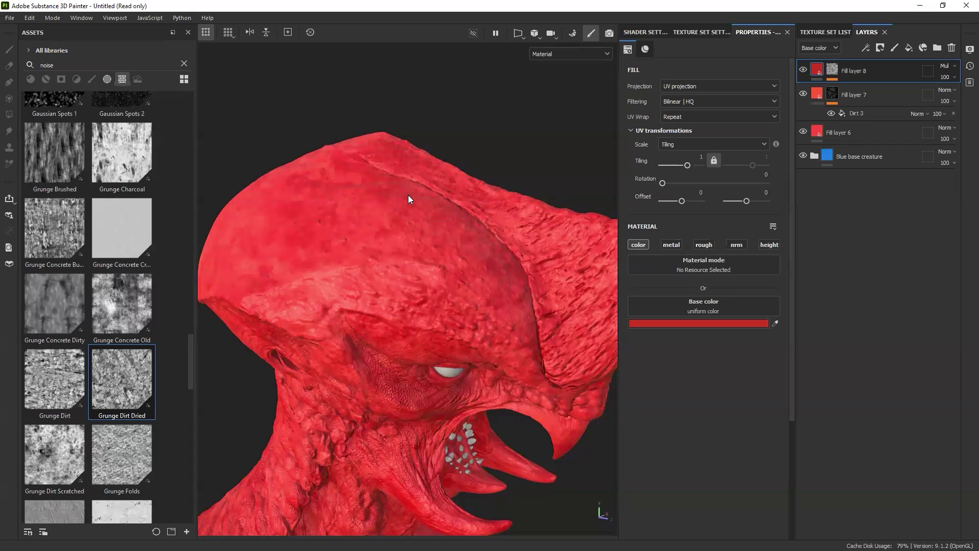
{"action": "left_click_drag", "start_coordinate": [371, 202], "coordinate": [350, 186], "text": "alt"}
{"action": "middle_click_drag", "start_coordinate": [350, 186], "coordinate": [384, 182], "text": "alt"}
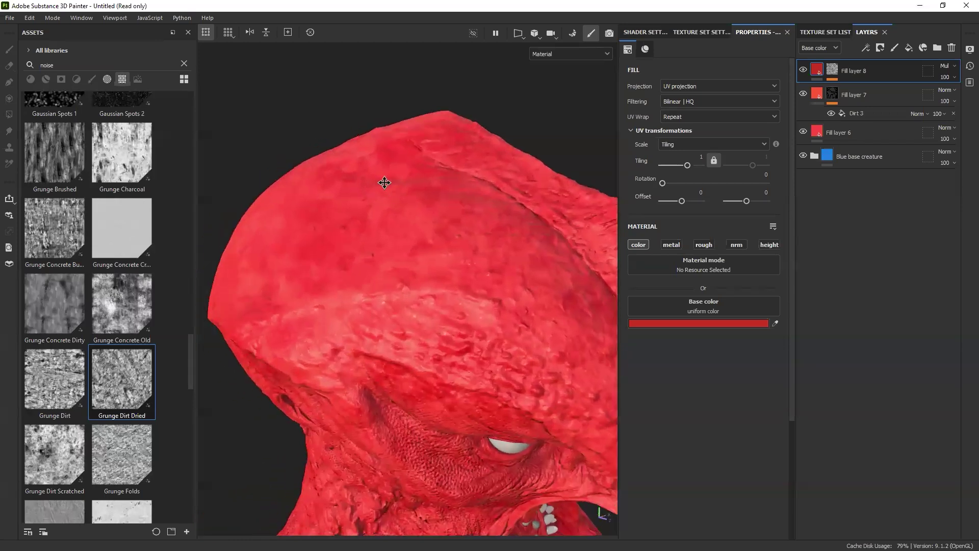
{"action": "scroll", "coordinate": [340, 207], "scroll_direction": "up", "scroll_amount": 2}
{"action": "middle_click_drag", "start_coordinate": [340, 207], "coordinate": [356, 203], "text": "alt"}
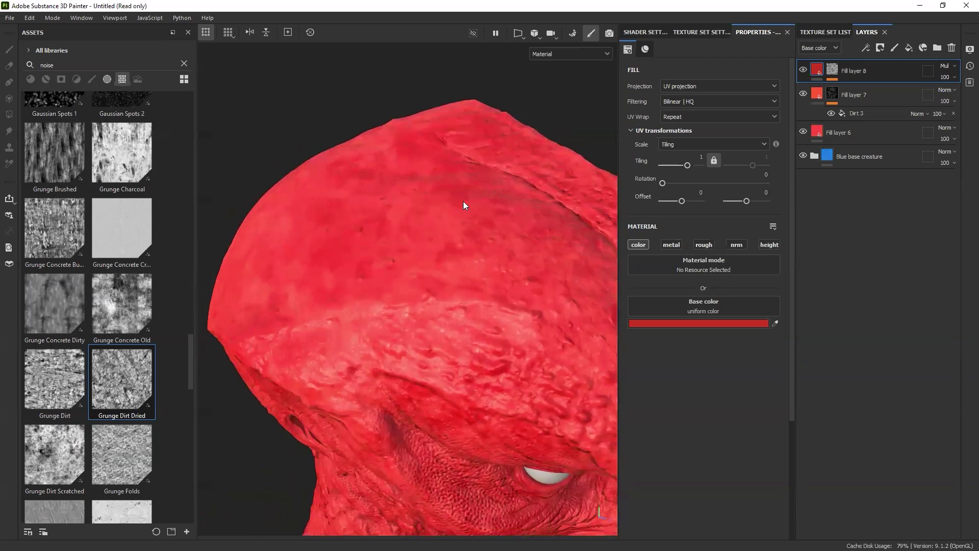
{"action": "right_click_drag", "start_coordinate": [463, 201], "coordinate": [452, 200], "text": "shift"}
{"action": "scroll", "coordinate": [457, 203], "scroll_direction": "up", "scroll_amount": 3}
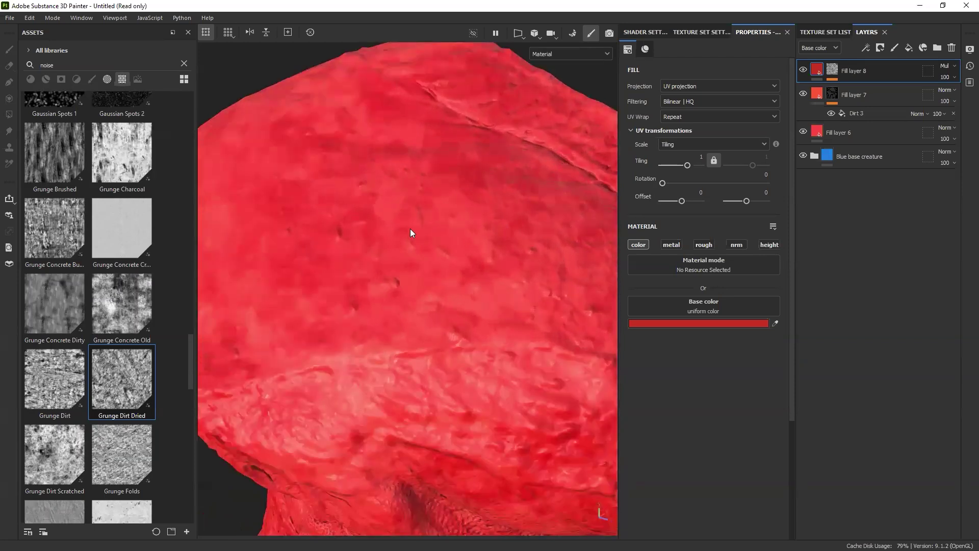
Enable the roughness and height channels on Fill layer 8 and raise its height to 0.2932.
{"action": "left_click", "coordinate": [702, 244]}
{"action": "left_click", "coordinate": [767, 247]}
{"action": "left_click_drag", "start_coordinate": [698, 412], "coordinate": [716, 410]}
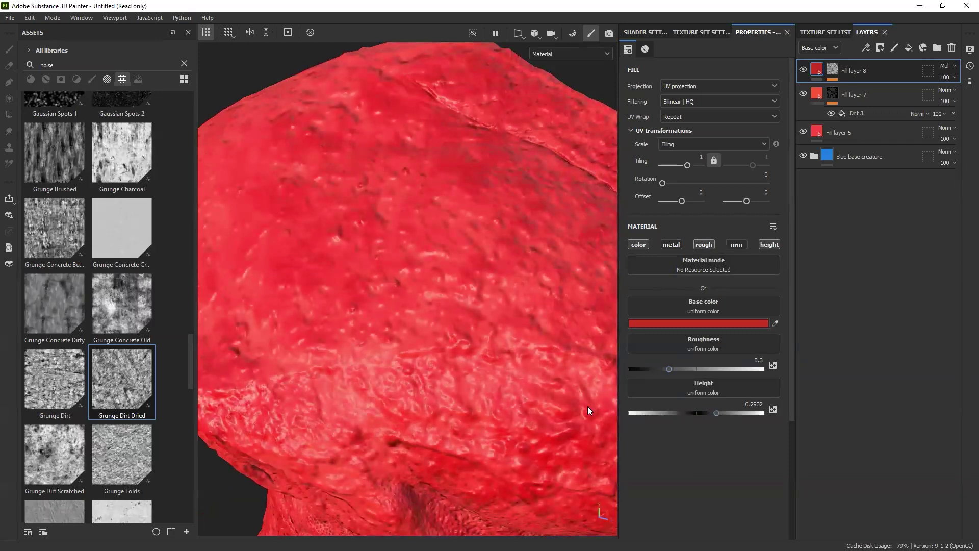
{"action": "right_click_drag", "start_coordinate": [588, 406], "coordinate": [465, 369], "text": "alt"}
{"action": "middle_click_drag", "start_coordinate": [465, 369], "coordinate": [421, 301], "text": "alt"}
{"action": "left_click_drag", "start_coordinate": [421, 300], "coordinate": [411, 210], "text": "alt"}
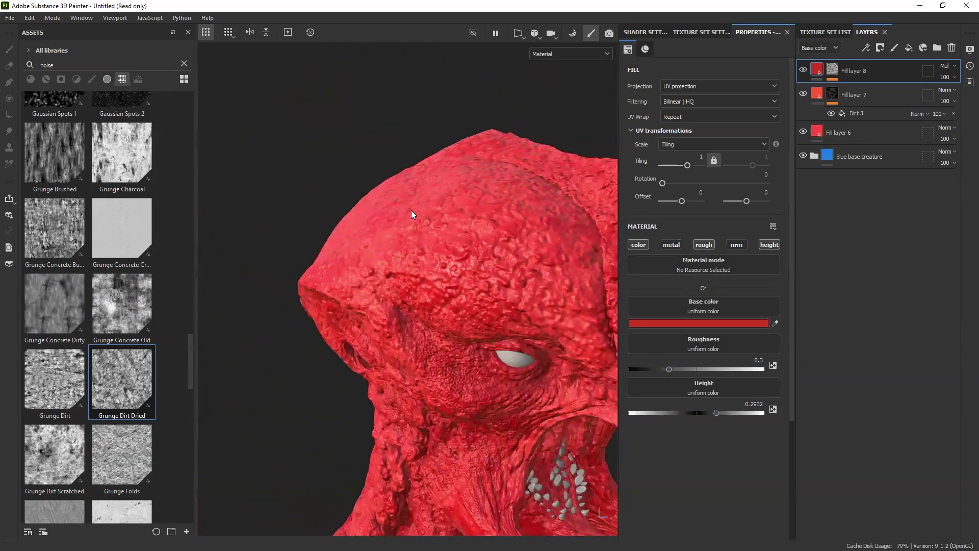
{"action": "right_click_drag", "start_coordinate": [411, 210], "coordinate": [468, 273], "text": "alt"}
{"action": "middle_click_drag", "start_coordinate": [468, 273], "coordinate": [427, 242], "text": "alt"}
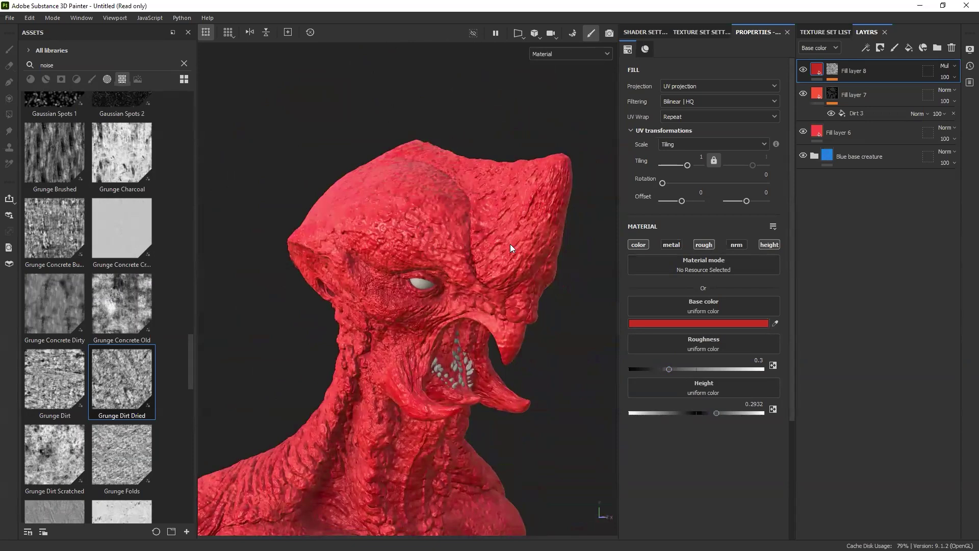
{"action": "left_click_drag", "start_coordinate": [511, 244], "coordinate": [499, 253], "text": "alt"}
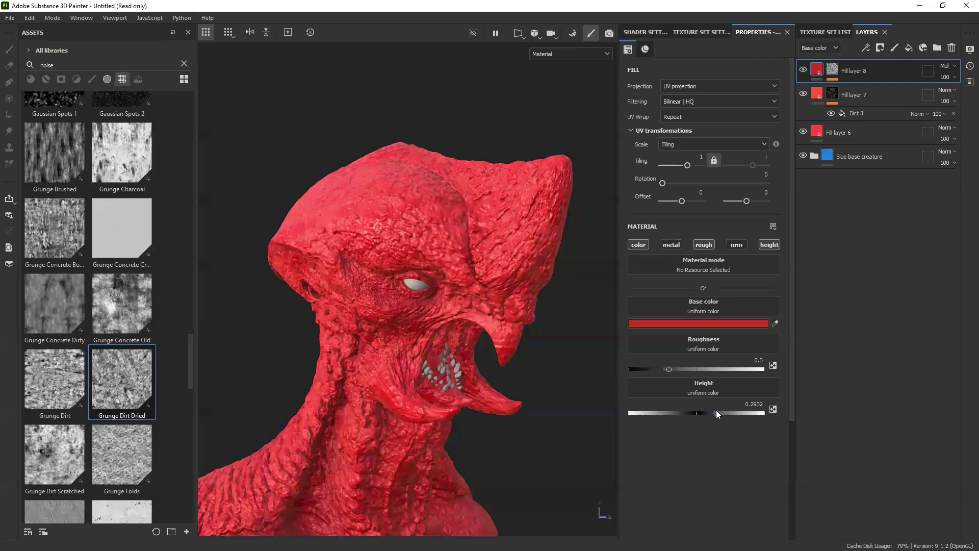
Try an extreme height of 0.9549 on Fill layer 8, and settle on a subtle height of 0.0902.
{"action": "left_click_drag", "start_coordinate": [716, 411], "coordinate": [762, 411]}
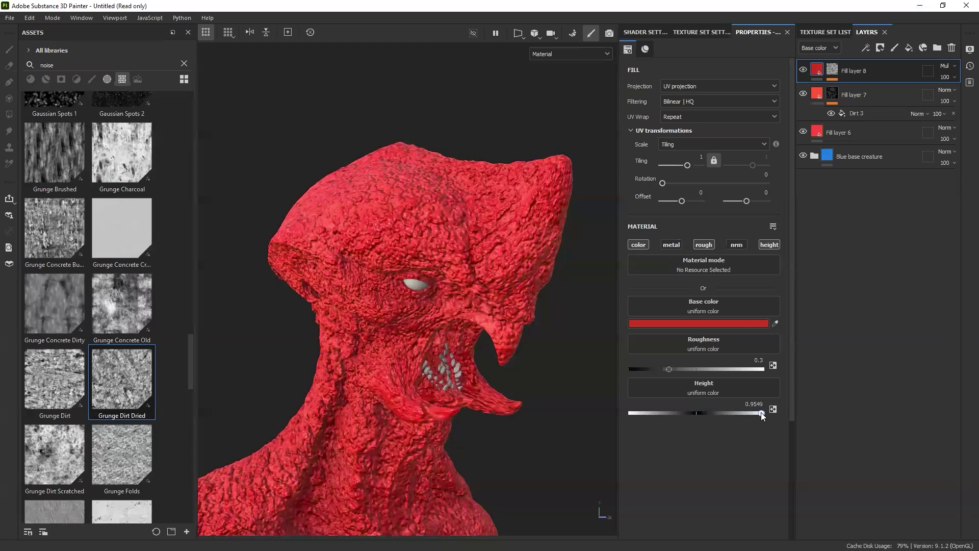
{"action": "left_click_drag", "start_coordinate": [761, 412], "coordinate": [701, 412]}
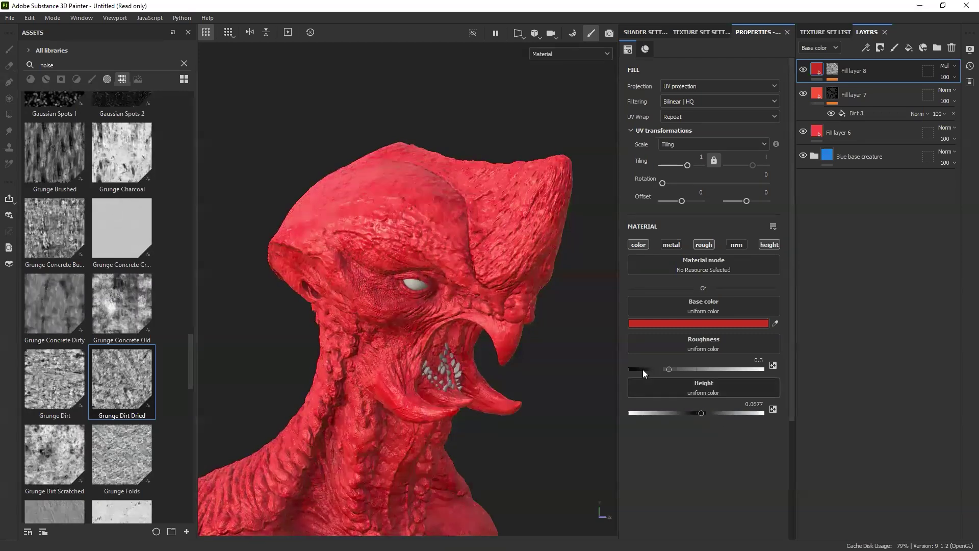
{"action": "scroll", "coordinate": [392, 175], "scroll_direction": "up", "scroll_amount": 6}
{"action": "left_click_drag", "start_coordinate": [412, 209], "coordinate": [412, 229], "text": "alt"}
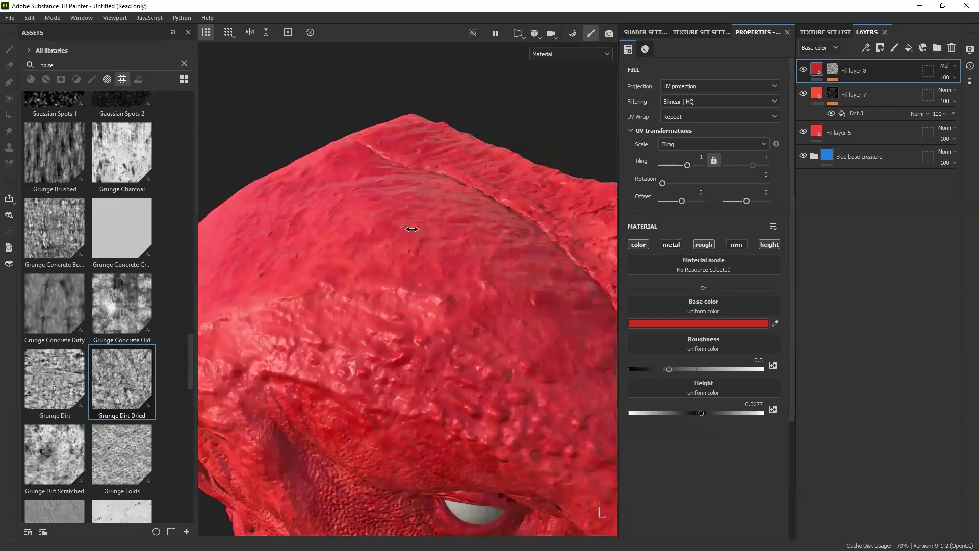
{"action": "left_click_drag", "start_coordinate": [698, 410], "coordinate": [702, 411]}
{"action": "left_click_drag", "start_coordinate": [469, 291], "coordinate": [467, 269], "text": "alt"}
{"action": "right_click_drag", "start_coordinate": [467, 269], "coordinate": [457, 251], "text": "shift"}
Lower Fill layer 8's roughness to 0.1090 for a glossier skin.
{"action": "left_click_drag", "start_coordinate": [683, 365], "coordinate": [643, 371]}
{"action": "left_click_drag", "start_coordinate": [349, 286], "coordinate": [435, 246], "text": "alt"}
{"action": "right_click_drag", "start_coordinate": [435, 246], "coordinate": [498, 206], "text": "shift"}
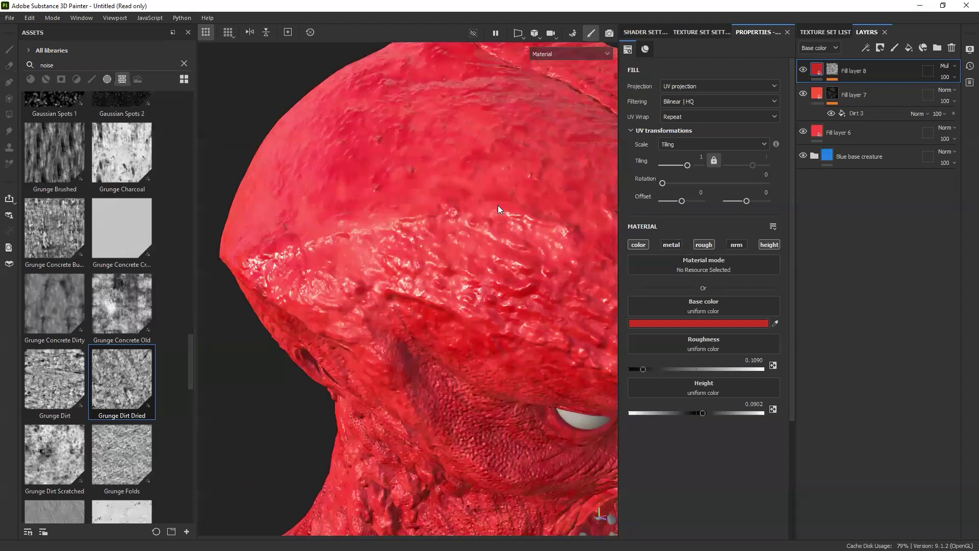
{"action": "left_click_drag", "start_coordinate": [498, 206], "coordinate": [461, 240], "text": "alt"}
Set the Grunge Dirt Dried fill in Fill layer 8's mask to balance 0.42 and contrast 0.52.
{"action": "left_click", "coordinate": [832, 71]}
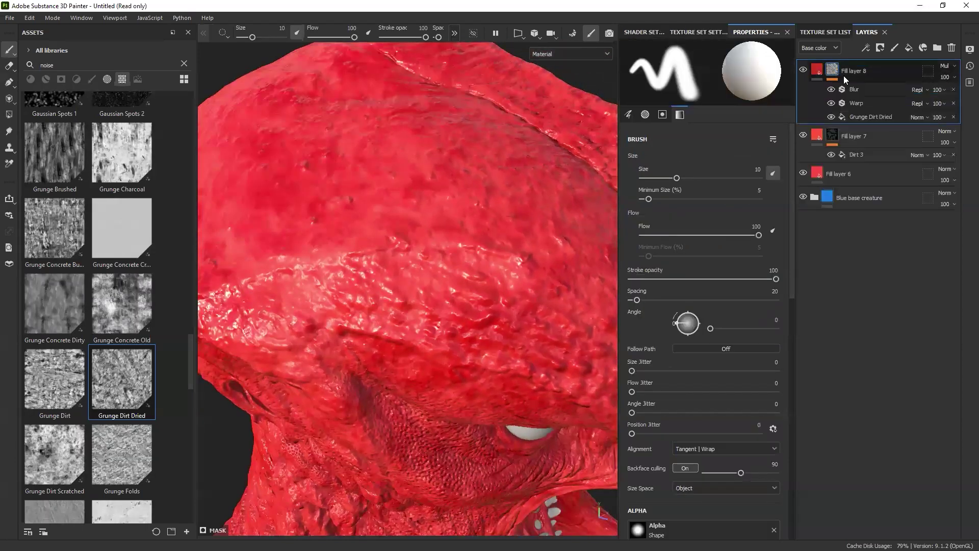
{"action": "left_click", "coordinate": [859, 116]}
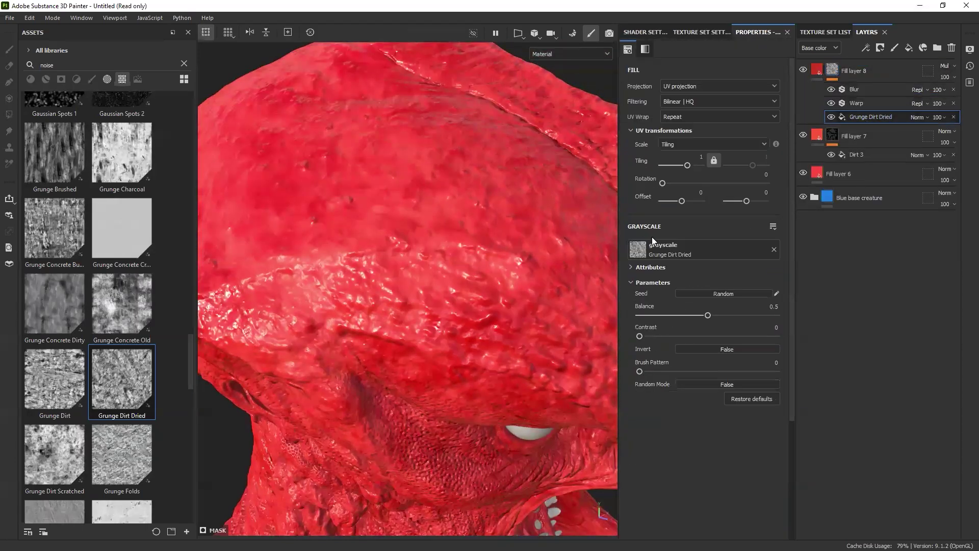
{"action": "mouse_move", "coordinate": [705, 317]}
{"action": "left_mouse_down"}
{"action": "mouse_move", "coordinate": [719, 314]}
{"action": "mouse_move", "coordinate": [696, 314]}
{"action": "left_mouse_up"}
{"action": "left_click_drag", "start_coordinate": [640, 337], "coordinate": [673, 335]}
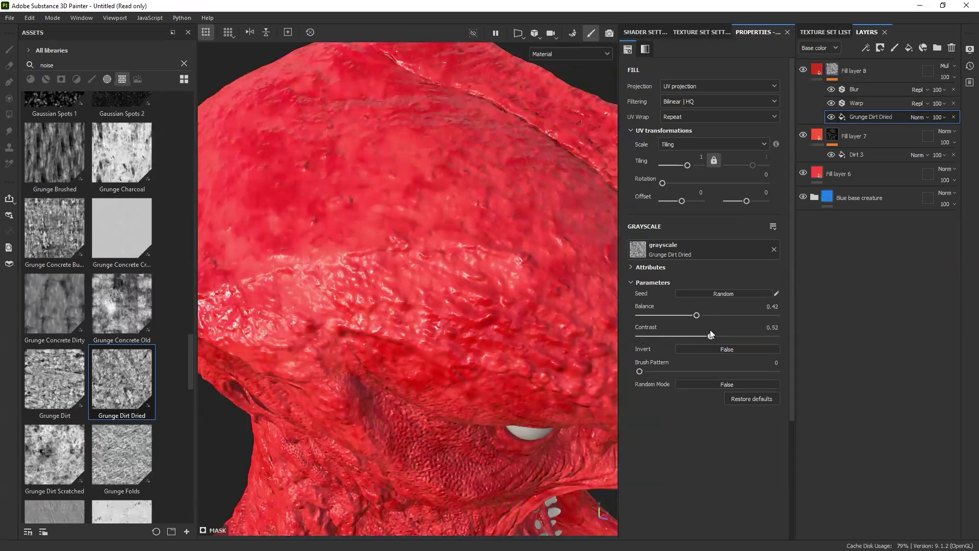
{"action": "scroll", "coordinate": [429, 284], "scroll_direction": "down", "scroll_amount": 4}
{"action": "left_click_drag", "start_coordinate": [428, 286], "coordinate": [449, 283], "text": "alt"}
{"action": "mouse_move", "coordinate": [448, 283]}
{"action": "right_mouse_down", "text": "shift"}
{"action": "mouse_move", "coordinate": [439, 282]}
{"action": "mouse_move", "coordinate": [466, 291]}
{"action": "right_mouse_up", "text": "shift"}
{"action": "left_click_drag", "start_coordinate": [467, 342], "coordinate": [448, 270], "text": "alt"}
{"action": "scroll", "coordinate": [449, 250], "scroll_direction": "up", "scroll_amount": 2}
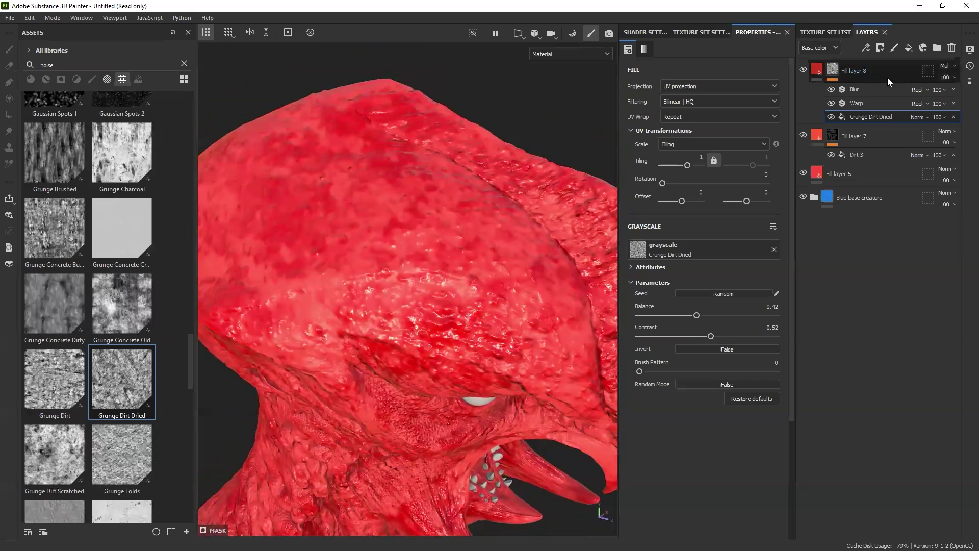
Compare different opacities for Fill layer 8 and settle on 61.
{"action": "left_click", "coordinate": [953, 77]}
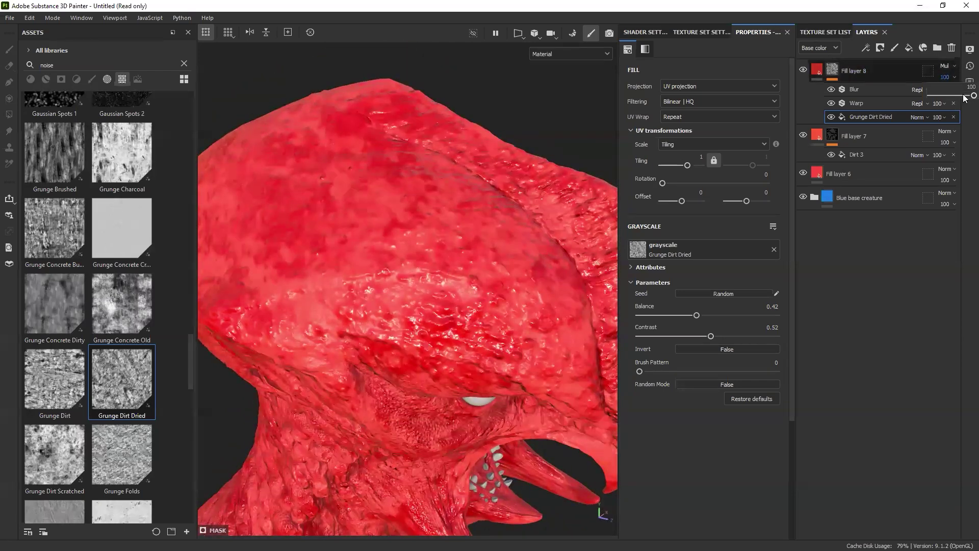
{"action": "mouse_move", "coordinate": [964, 96]}
{"action": "left_mouse_down"}
{"action": "mouse_move", "coordinate": [931, 95]}
{"action": "mouse_move", "coordinate": [962, 97]}
{"action": "mouse_move", "coordinate": [955, 103]}
{"action": "left_mouse_up"}
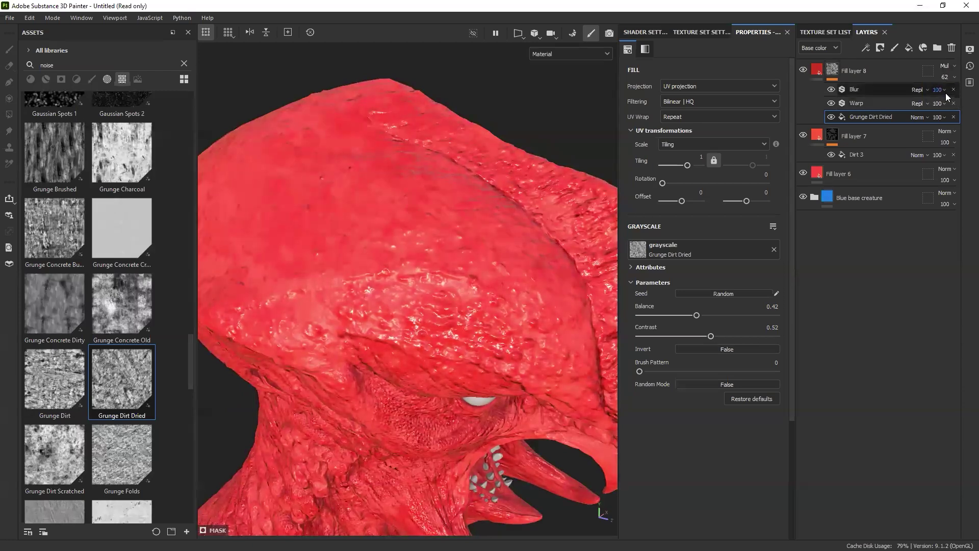
{"action": "left_click", "coordinate": [944, 77]}
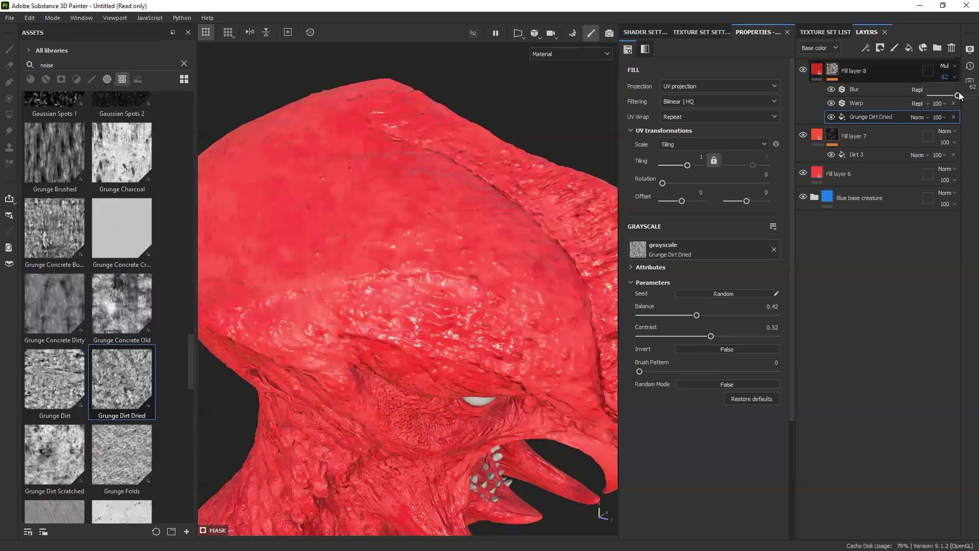
{"action": "left_click_drag", "start_coordinate": [956, 96], "coordinate": [965, 94]}
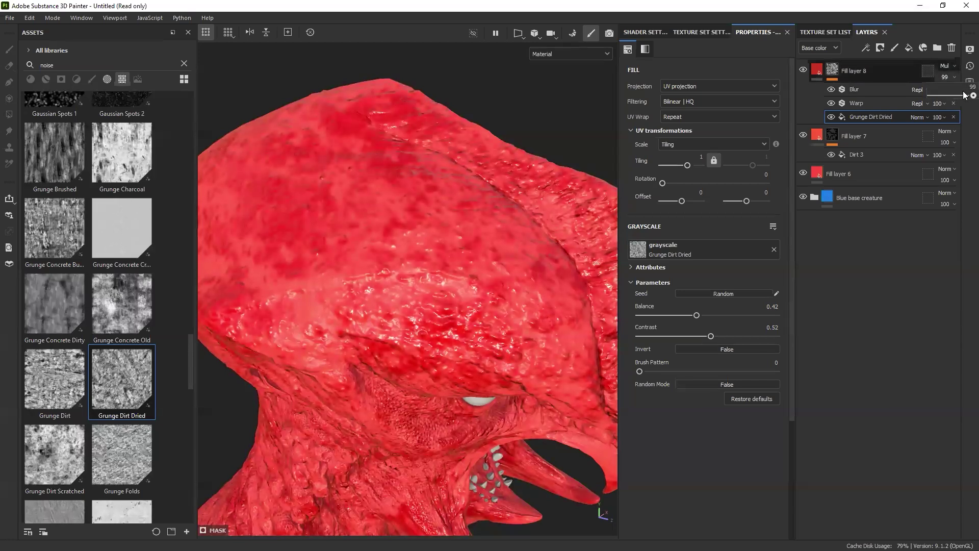
{"action": "left_click_drag", "start_coordinate": [965, 95], "coordinate": [957, 91]}
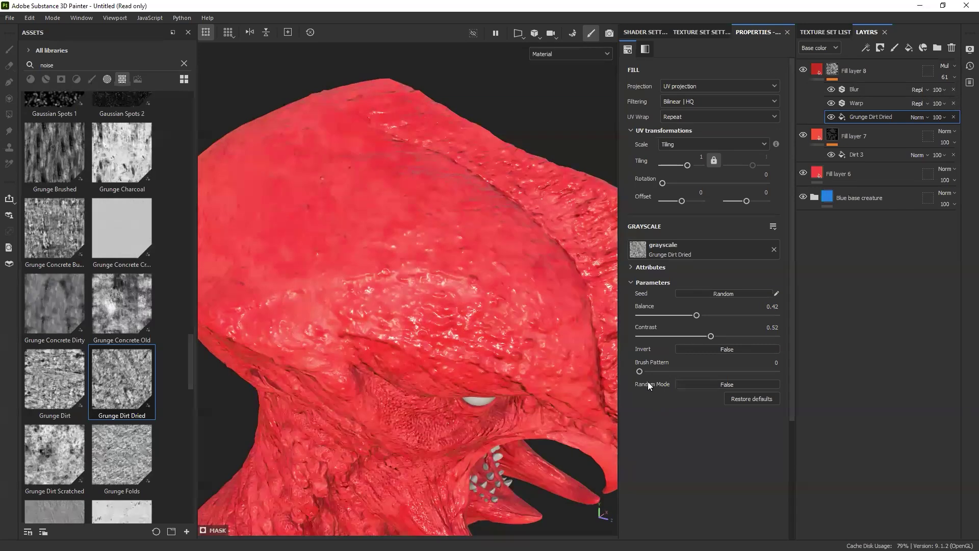
{"action": "left_click_drag", "start_coordinate": [489, 300], "coordinate": [439, 300], "text": "alt"}
{"action": "scroll", "coordinate": [407, 296], "scroll_direction": "down", "scroll_amount": 4}
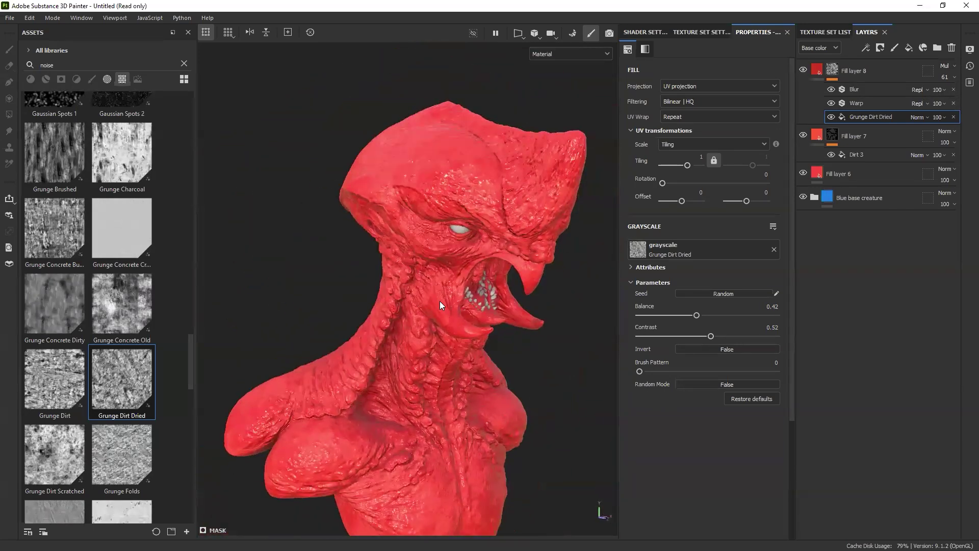
Add a fill layer above Fill layer 8 with only base color active, and mask it with the Liquid texture.
{"action": "left_click", "coordinate": [860, 72]}
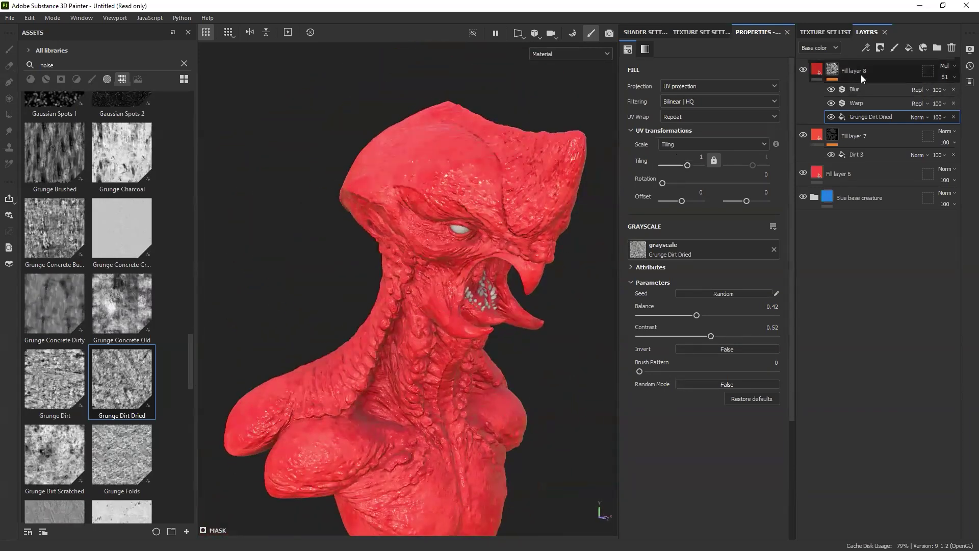
{"action": "left_click", "coordinate": [908, 49]}
{"action": "scroll", "coordinate": [107, 270], "scroll_direction": "down", "scroll_amount": 10}
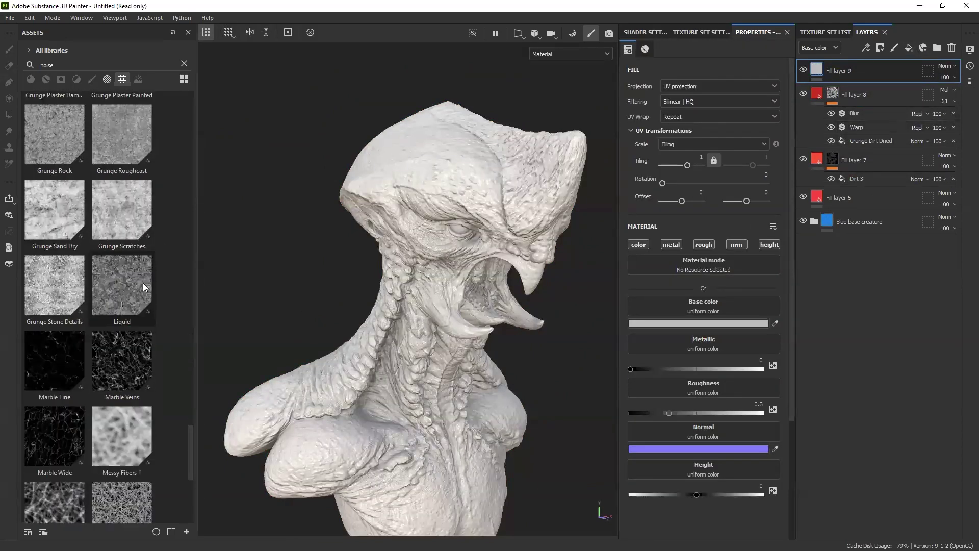
{"action": "left_click", "coordinate": [642, 244]}
{"action": "left_click_drag", "start_coordinate": [122, 285], "coordinate": [834, 69]}
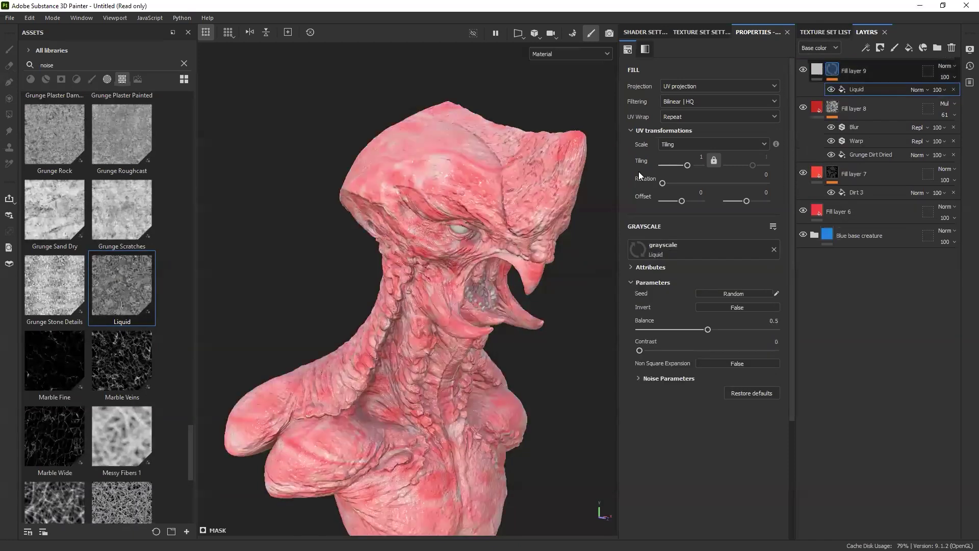
Switch the Liquid mask fill to tri-planar projection and increase its tiling for a finer pattern.
{"action": "left_click", "coordinate": [698, 86]}
{"action": "left_click", "coordinate": [689, 122]}
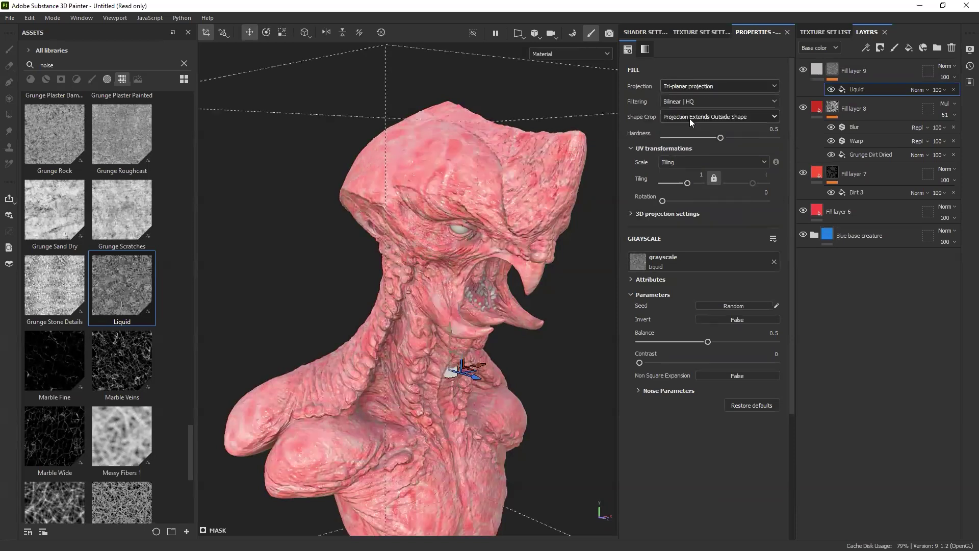
{"action": "left_click_drag", "start_coordinate": [692, 181], "coordinate": [690, 182]}
{"action": "left_click_drag", "start_coordinate": [465, 113], "coordinate": [501, 181], "text": "alt"}
{"action": "right_click_drag", "start_coordinate": [421, 122], "coordinate": [415, 154], "text": "alt"}
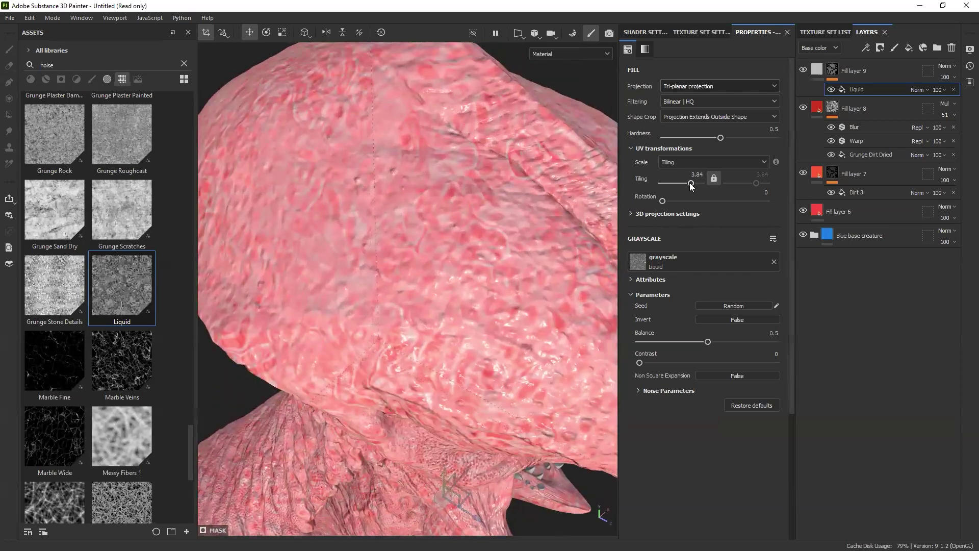
{"action": "left_click_drag", "start_coordinate": [691, 183], "coordinate": [692, 183]}
{"action": "left_click_drag", "start_coordinate": [577, 229], "coordinate": [537, 225], "text": "alt"}
Enable the height channel on Fill layer 9 and set its height to -0.0602.
{"action": "left_click", "coordinate": [819, 69]}
{"action": "left_click", "coordinate": [769, 244]}
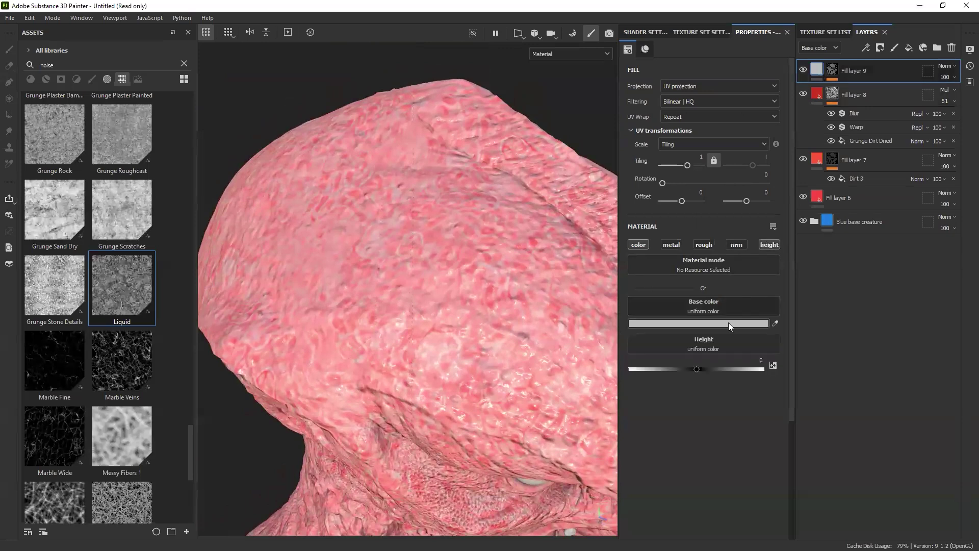
{"action": "left_click_drag", "start_coordinate": [696, 368], "coordinate": [692, 368]}
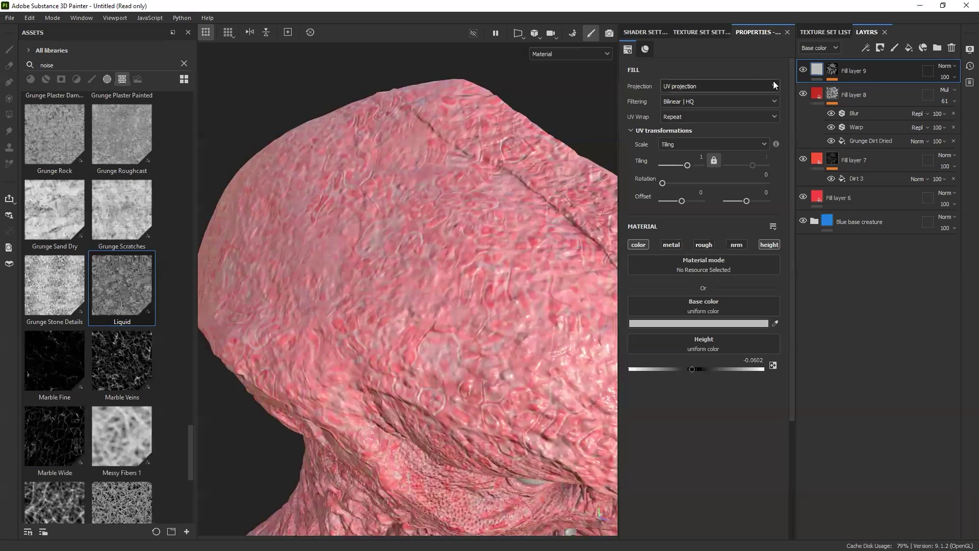
Set the Liquid fill in Fill layer 9's mask to tiling 8.92, contrast 0.15 and balance 0.41.
{"action": "left_click", "coordinate": [832, 69]}
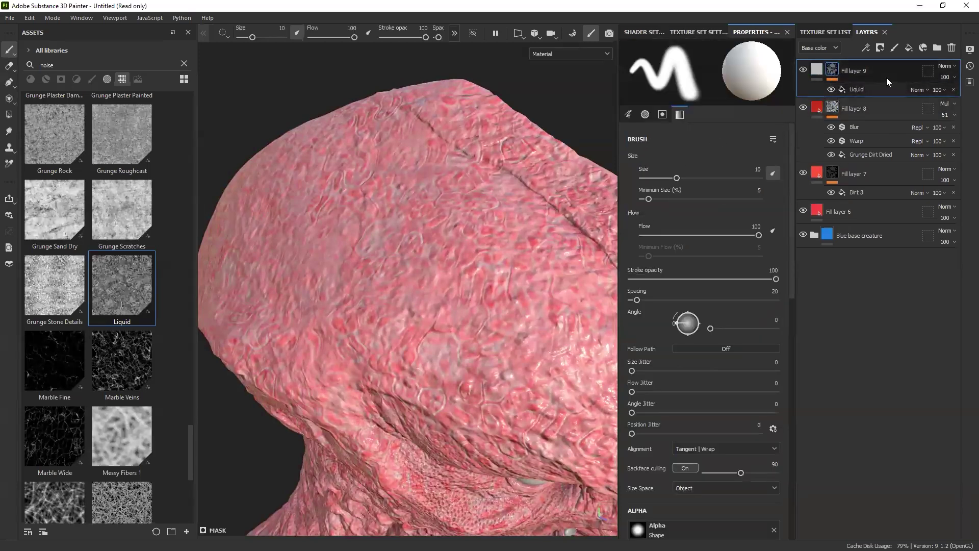
{"action": "left_click", "coordinate": [867, 89]}
{"action": "left_click_drag", "start_coordinate": [691, 182], "coordinate": [694, 184]}
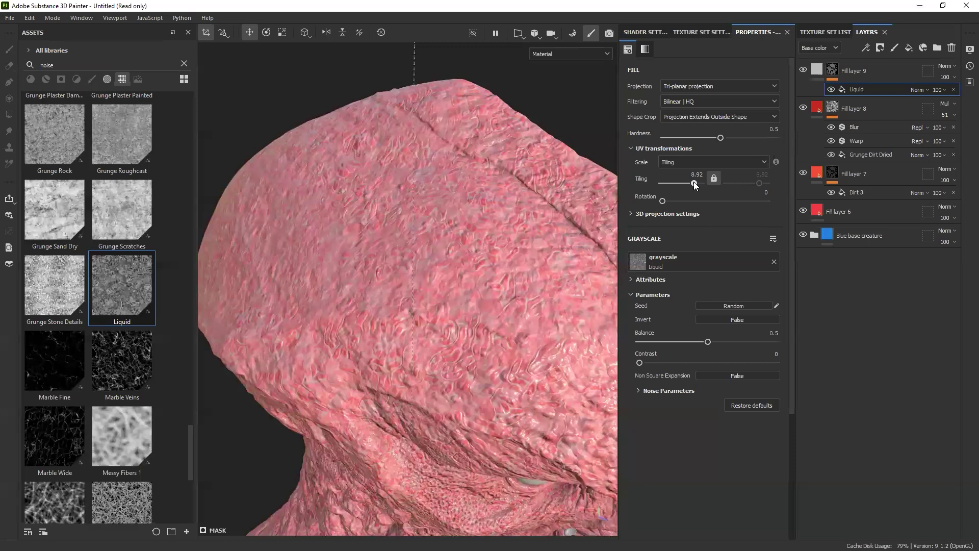
{"action": "left_click_drag", "start_coordinate": [641, 362], "coordinate": [659, 362]}
{"action": "left_click_drag", "start_coordinate": [707, 342], "coordinate": [695, 342]}
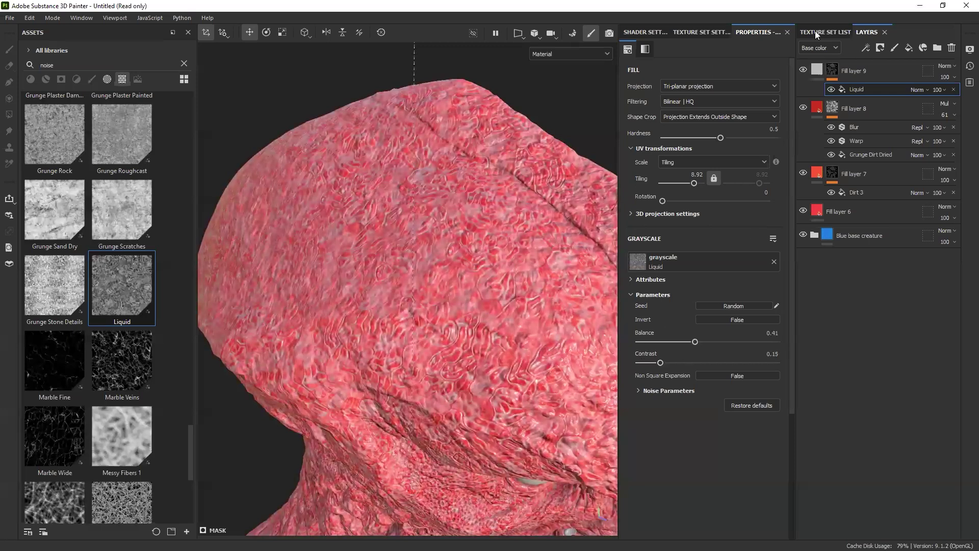
Add a Blur filter above the Liquid fill in Fill layer 9's mask and lower its blur intensity.
{"action": "left_click", "coordinate": [866, 48]}
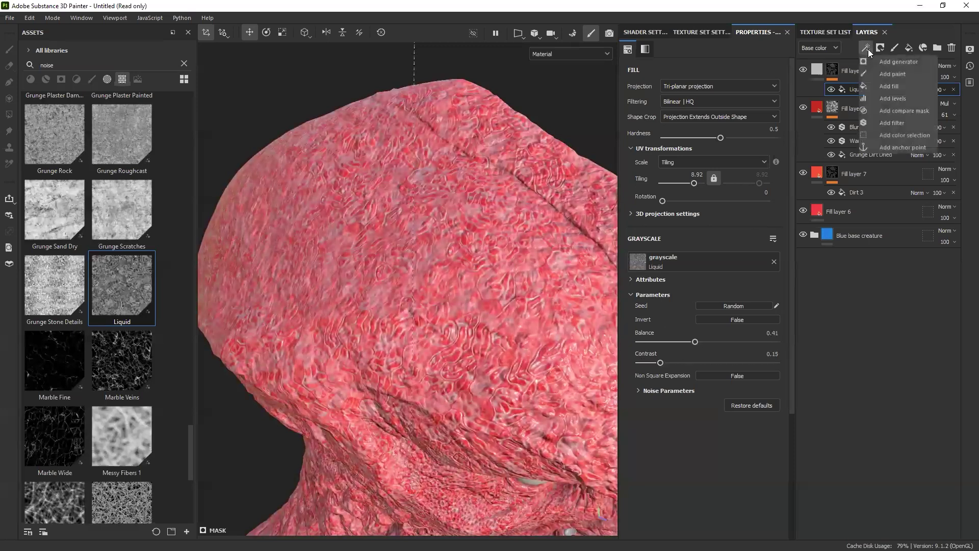
{"action": "left_click", "coordinate": [878, 118]}
{"action": "left_click", "coordinate": [707, 75]}
{"action": "type", "text": "bl"}
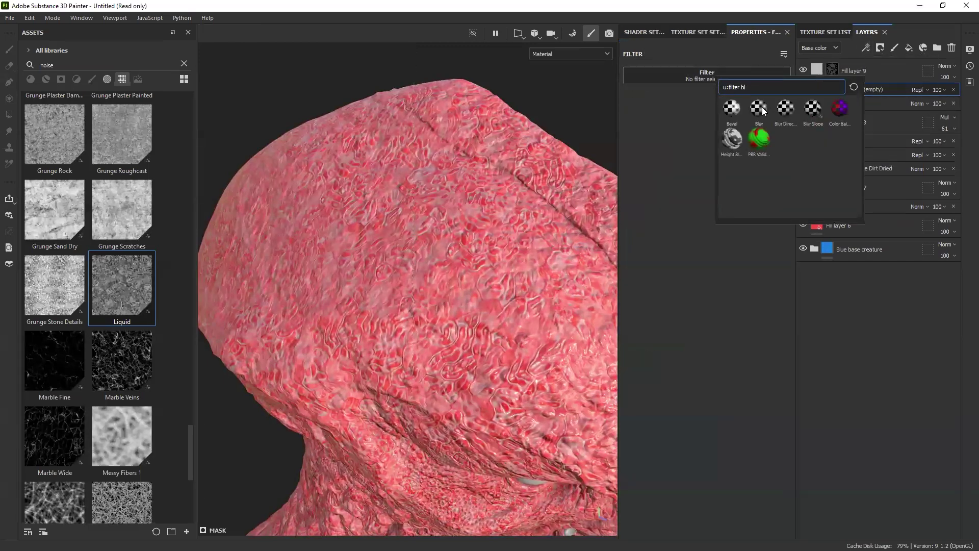
{"action": "left_click", "coordinate": [759, 108]}
{"action": "left_click_drag", "start_coordinate": [634, 127], "coordinate": [632, 133]}
{"action": "middle_click_drag", "start_coordinate": [599, 225], "coordinate": [530, 106], "text": "alt"}
Try a very dark red as Fill layer 9's base color, and settle on the muted blue 36396D.
{"action": "left_click", "coordinate": [857, 72]}
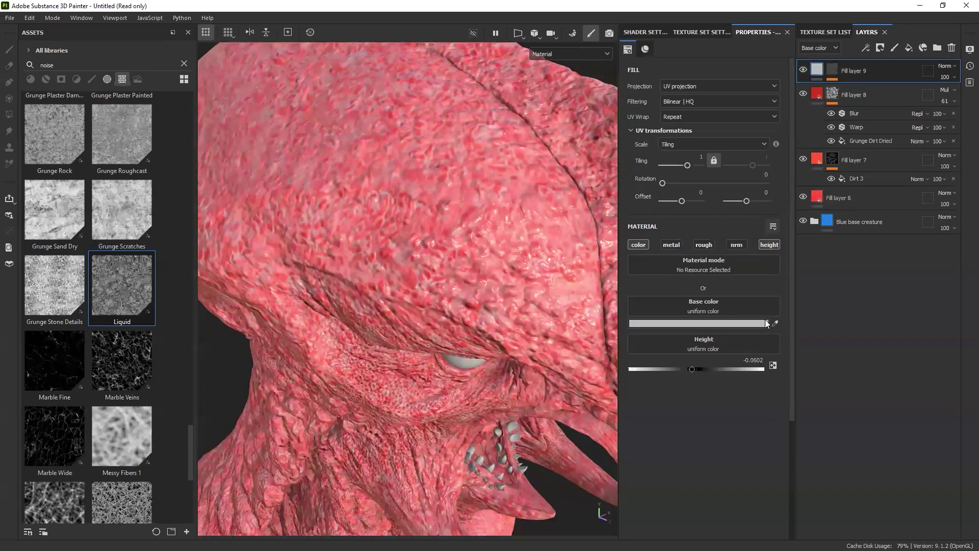
{"action": "left_click", "coordinate": [683, 323]}
{"action": "left_click", "coordinate": [815, 319]}
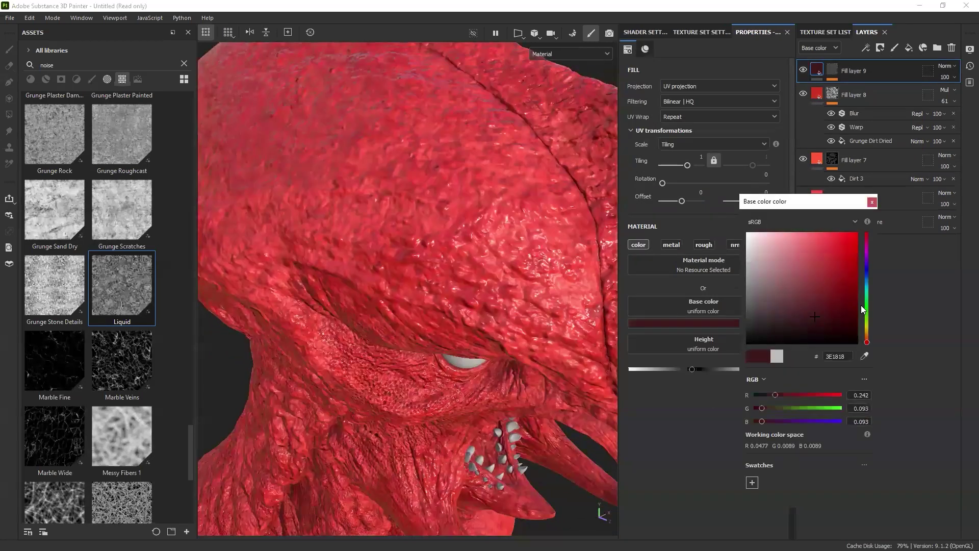
{"action": "left_click", "coordinate": [867, 271]}
{"action": "left_click", "coordinate": [800, 294]}
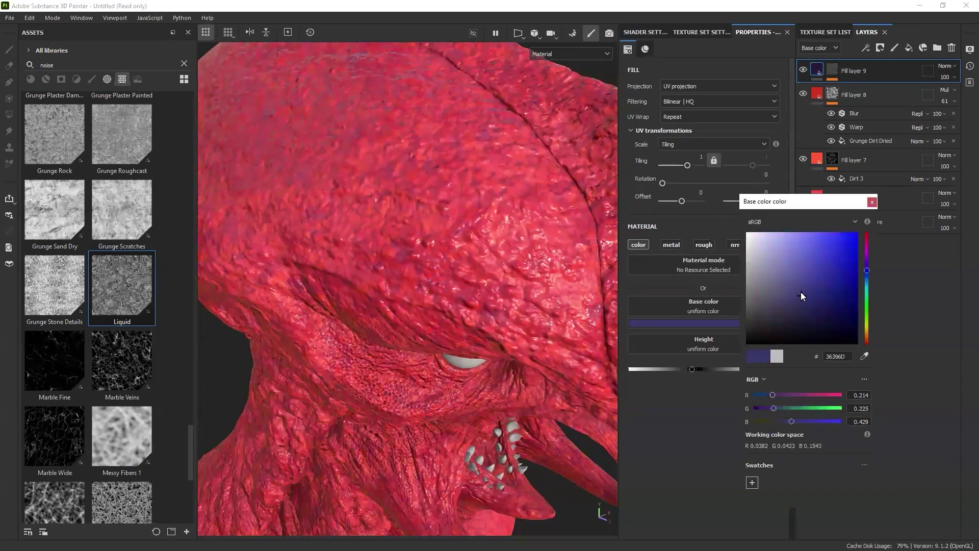
{"action": "left_click", "coordinate": [872, 202]}
Try the Overlay blend mode on Fill layer 9 with the deep blue base color 161C87.
{"action": "left_click", "coordinate": [946, 66]}
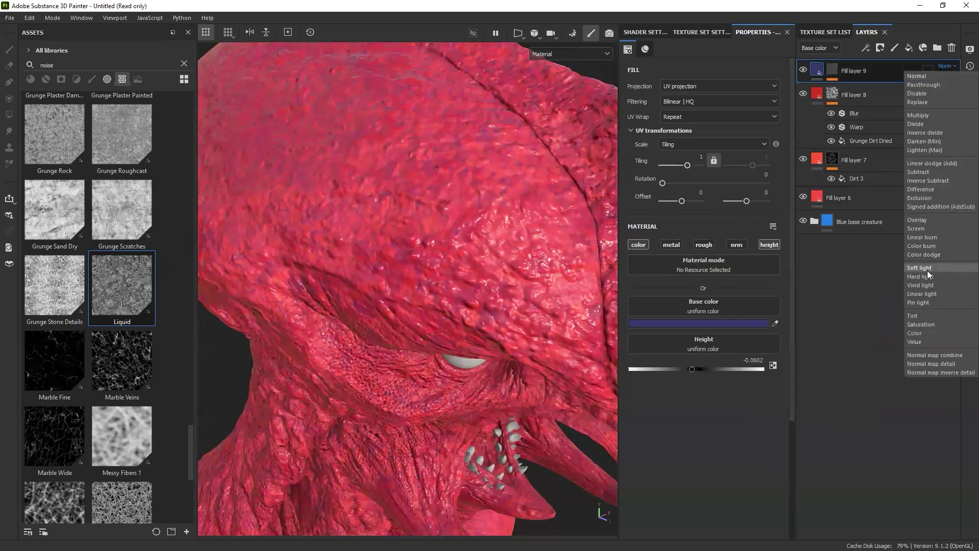
{"action": "left_click", "coordinate": [919, 220]}
{"action": "left_click", "coordinate": [718, 323]}
{"action": "left_click", "coordinate": [843, 286]}
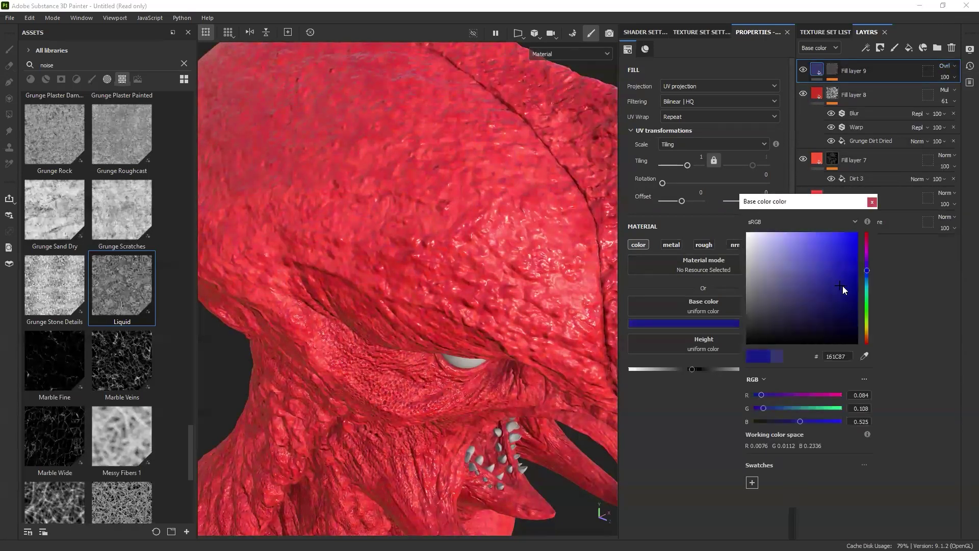
Try other hues for Fill layer 9's base color and settle on a saturated green.
{"action": "left_click", "coordinate": [867, 290]}
{"action": "left_click", "coordinate": [814, 252]}
{"action": "left_click", "coordinate": [841, 250]}
{"action": "left_click", "coordinate": [866, 239]}
{"action": "left_click", "coordinate": [844, 269]}
{"action": "left_click", "coordinate": [866, 304]}
{"action": "left_click_drag", "start_coordinate": [866, 305], "coordinate": [868, 308]}
{"action": "left_click", "coordinate": [836, 275]}
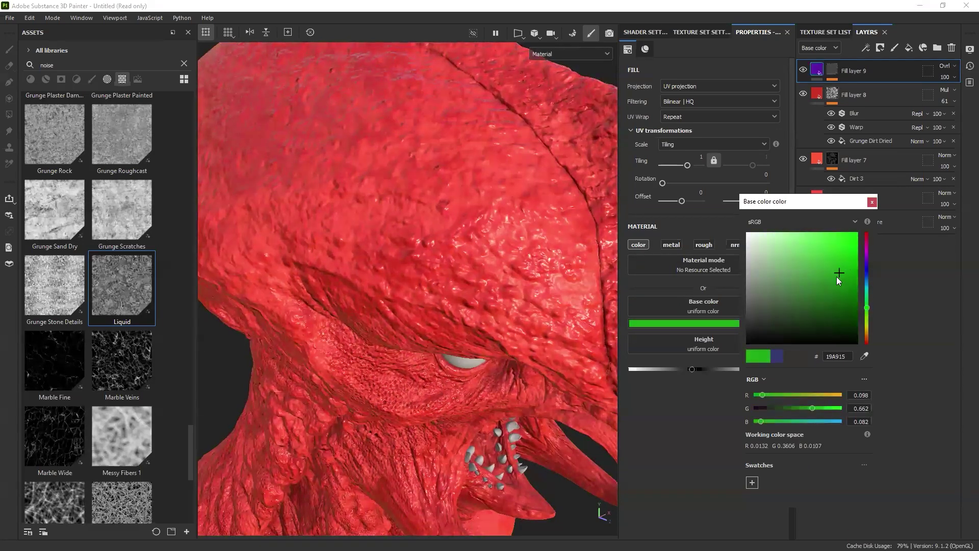
{"action": "left_click", "coordinate": [872, 202]}
Try the Subtract blend mode on Fill layer 9, and settle on Multiply with an opacity of 42.
{"action": "left_click", "coordinate": [944, 66]}
{"action": "left_click", "coordinate": [928, 171]}
{"action": "left_click", "coordinate": [944, 66]}
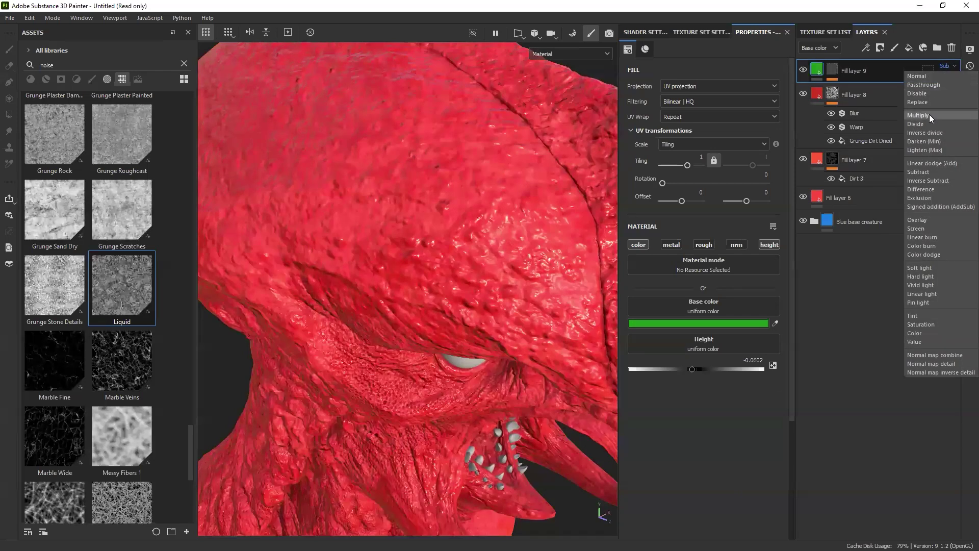
{"action": "left_click", "coordinate": [929, 114]}
{"action": "left_click", "coordinate": [946, 77]}
{"action": "left_click_drag", "start_coordinate": [945, 94], "coordinate": [949, 95]}
Enable the roughness channel on Fill layer 9 and set its roughness to 0.6429.
{"action": "left_click", "coordinate": [704, 244]}
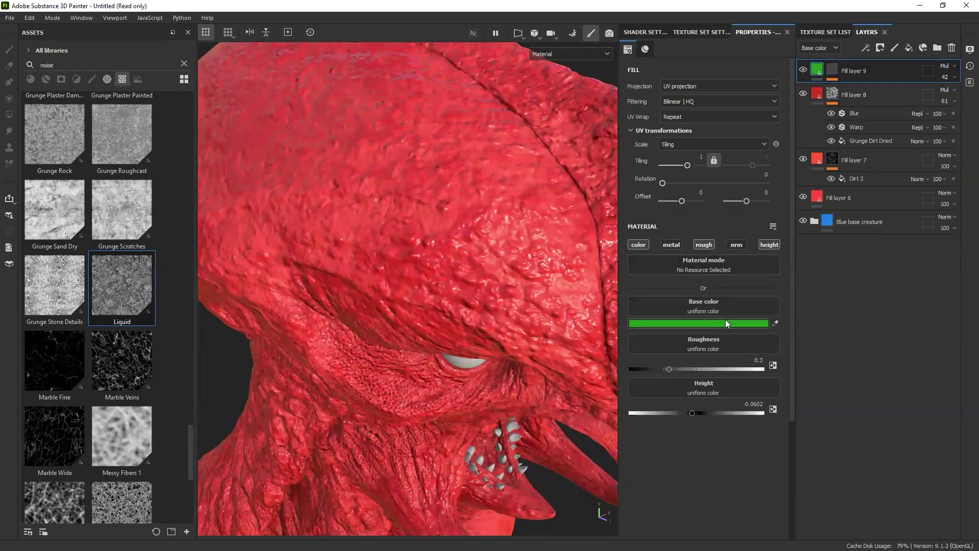
{"action": "left_click_drag", "start_coordinate": [700, 366], "coordinate": [716, 368]}
{"action": "scroll", "coordinate": [444, 345], "scroll_direction": "down", "scroll_amount": 5}
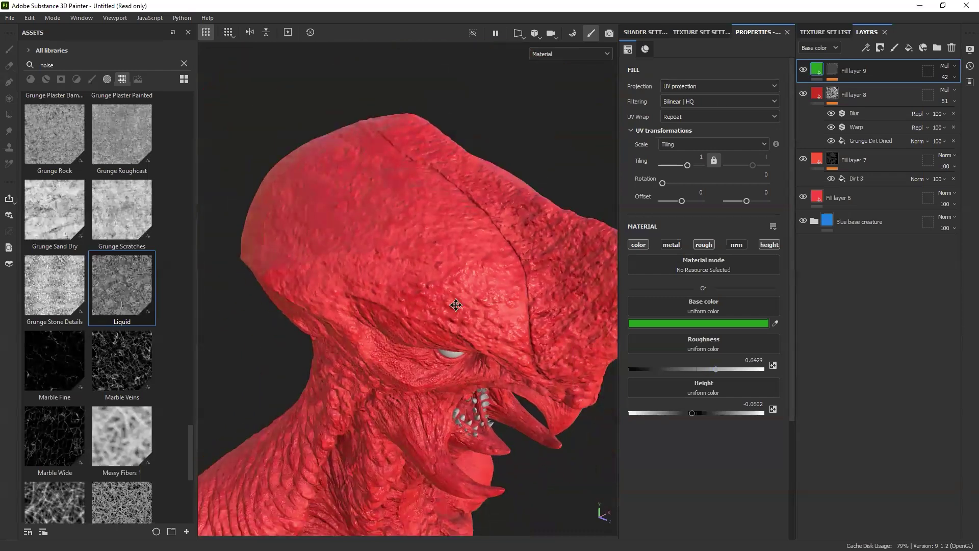
{"action": "scroll", "coordinate": [457, 260], "scroll_direction": "down", "scroll_amount": 5}
{"action": "right_click_drag", "start_coordinate": [470, 287], "coordinate": [458, 288], "text": "shift"}
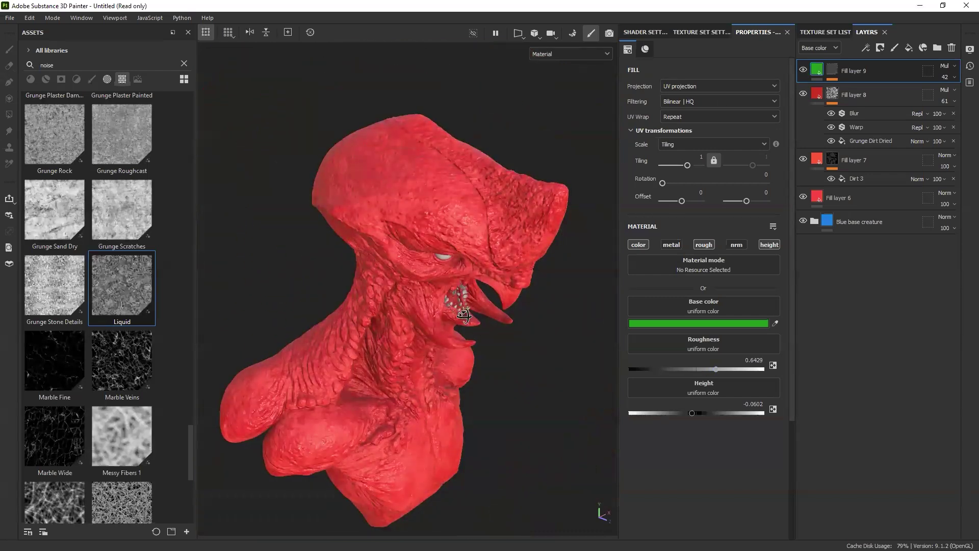
{"action": "left_click_drag", "start_coordinate": [459, 310], "coordinate": [460, 260], "text": "alt"}
{"action": "middle_click_drag", "start_coordinate": [459, 287], "coordinate": [457, 253], "text": "alt"}
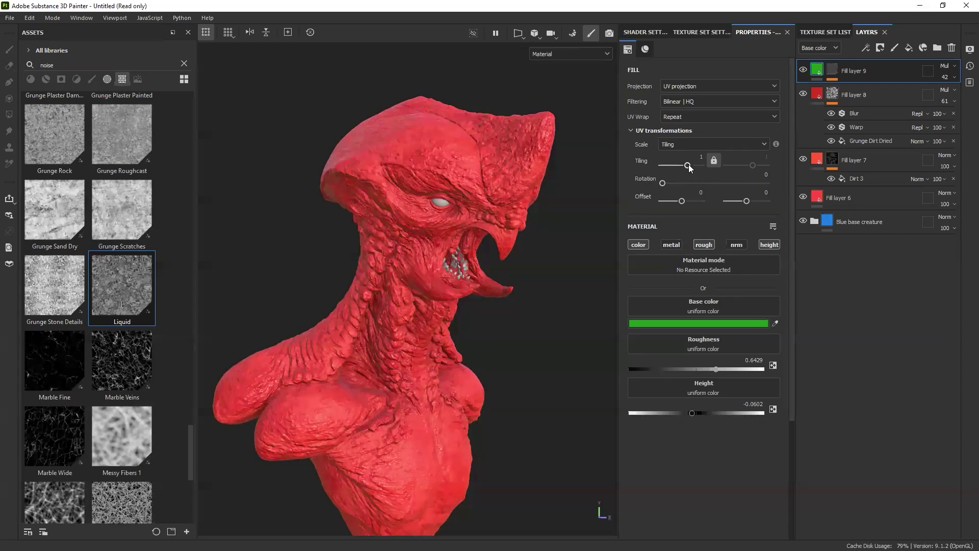
{"action": "middle_click_drag", "start_coordinate": [528, 223], "coordinate": [529, 215], "text": "alt"}
{"action": "left_click_drag", "start_coordinate": [537, 126], "coordinate": [520, 131], "text": "alt"}
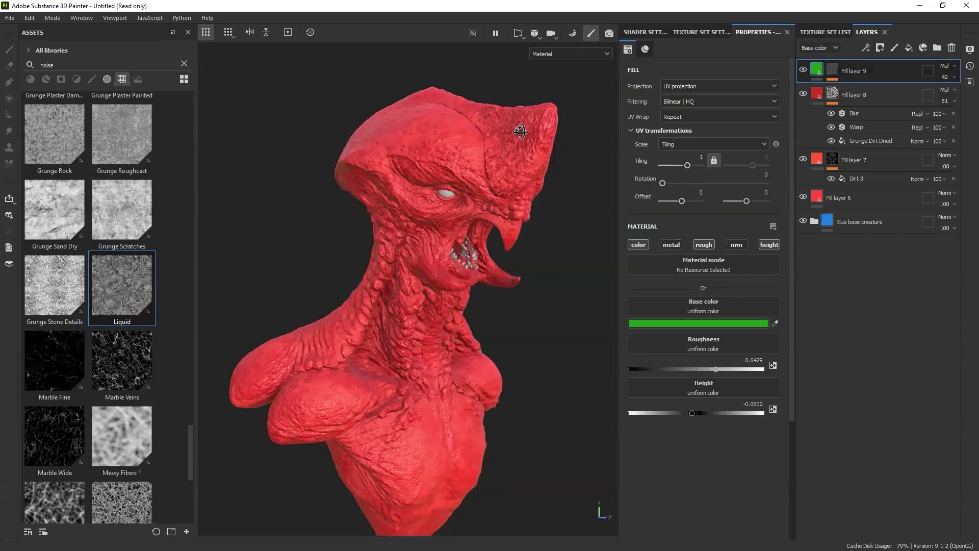
Display only the base color channel on the model and examine the red variation up close and from afar.
{"action": "left_click", "coordinate": [547, 58]}
{"action": "left_click", "coordinate": [477, 84]}
{"action": "key", "text": "c"}
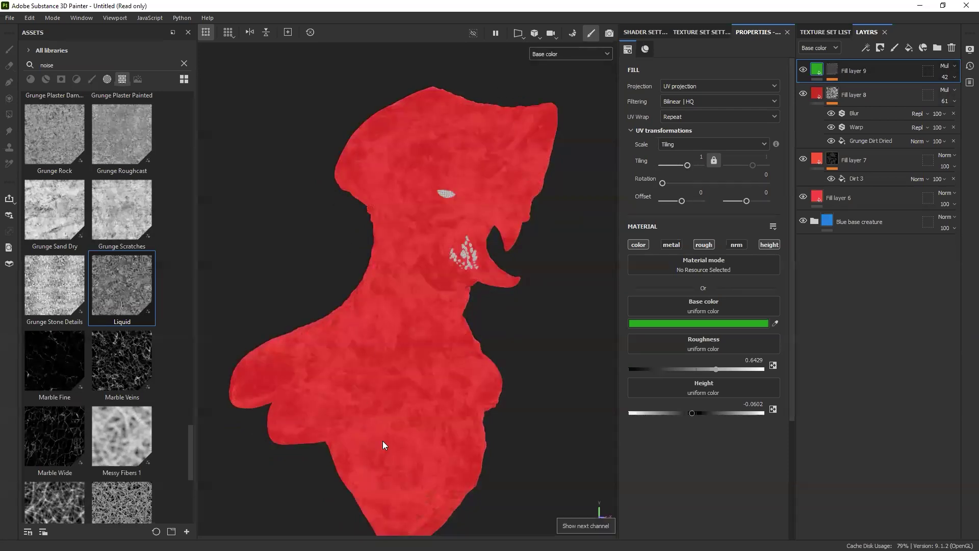
{"action": "right_click_drag", "start_coordinate": [382, 441], "coordinate": [472, 300], "text": "alt"}
{"action": "middle_click_drag", "start_coordinate": [408, 220], "coordinate": [505, 429], "text": "alt"}
{"action": "middle_click_drag", "start_coordinate": [443, 296], "coordinate": [465, 277], "text": "alt"}
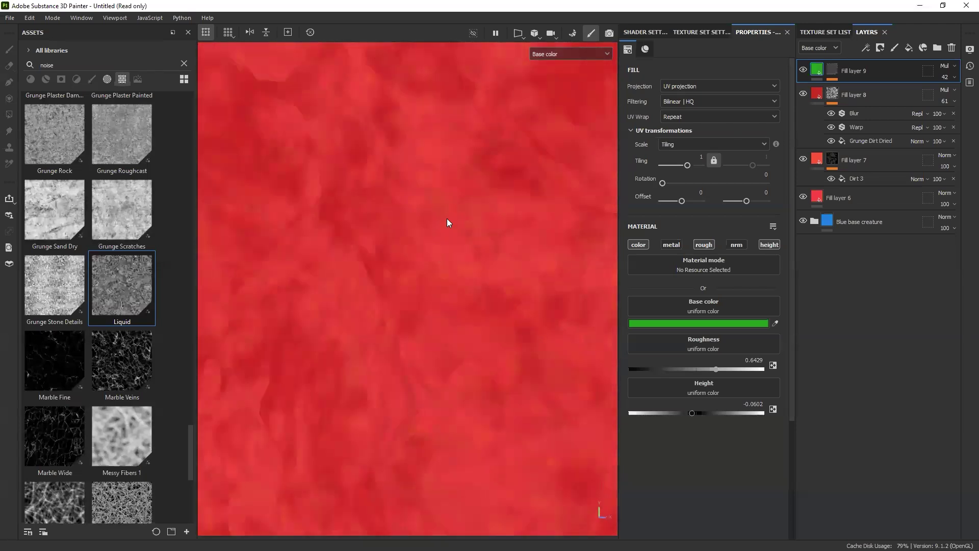
{"action": "scroll", "coordinate": [447, 222], "scroll_direction": "down", "scroll_amount": 5}
{"action": "middle_click_drag", "start_coordinate": [461, 223], "coordinate": [430, 318]}
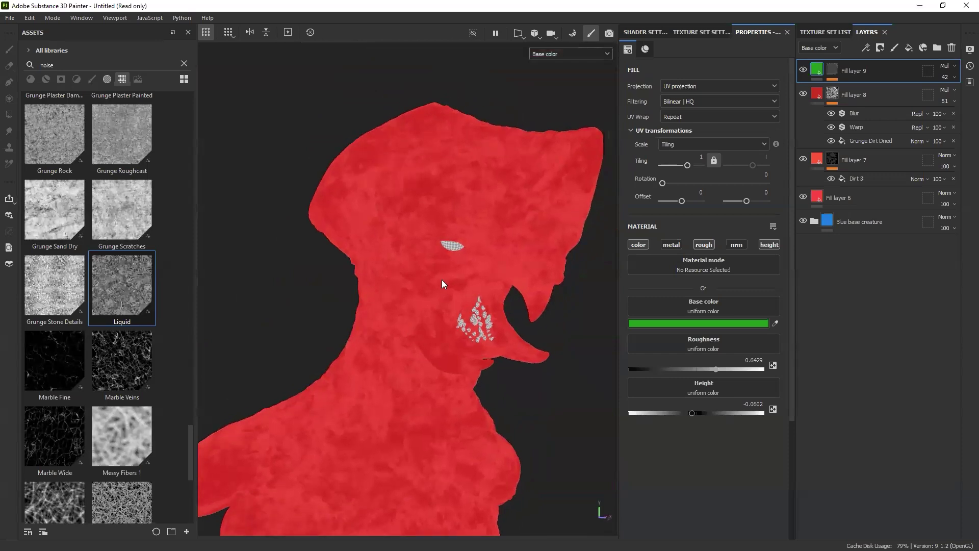
Compare the skin with and without the upper fill layers, and lower Fill layer 8's opacity to 35.
{"action": "left_click", "coordinate": [803, 68]}
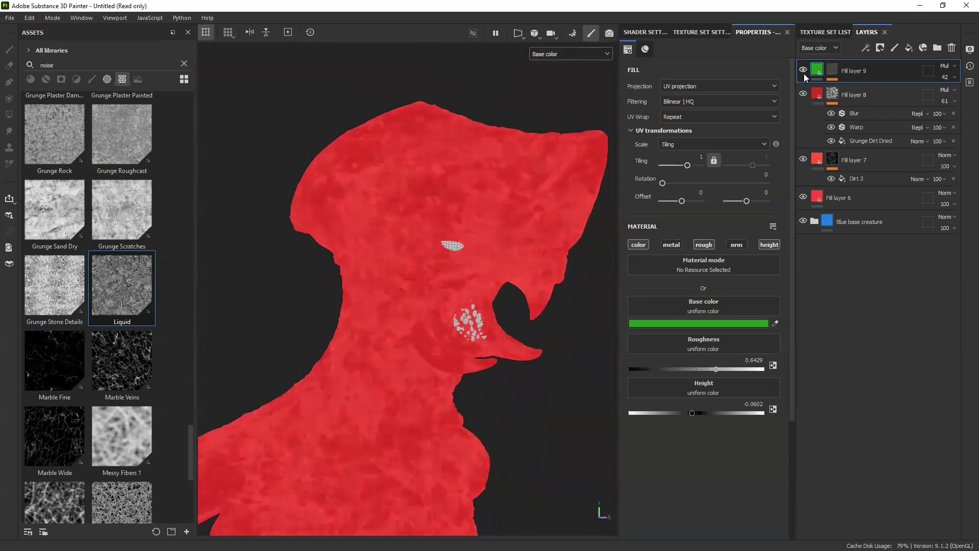
{"action": "left_click", "coordinate": [805, 92]}
{"action": "left_click", "coordinate": [804, 92]}
{"action": "left_click", "coordinate": [853, 95]}
{"action": "left_click", "coordinate": [953, 102]}
{"action": "left_click_drag", "start_coordinate": [957, 120], "coordinate": [944, 120]}
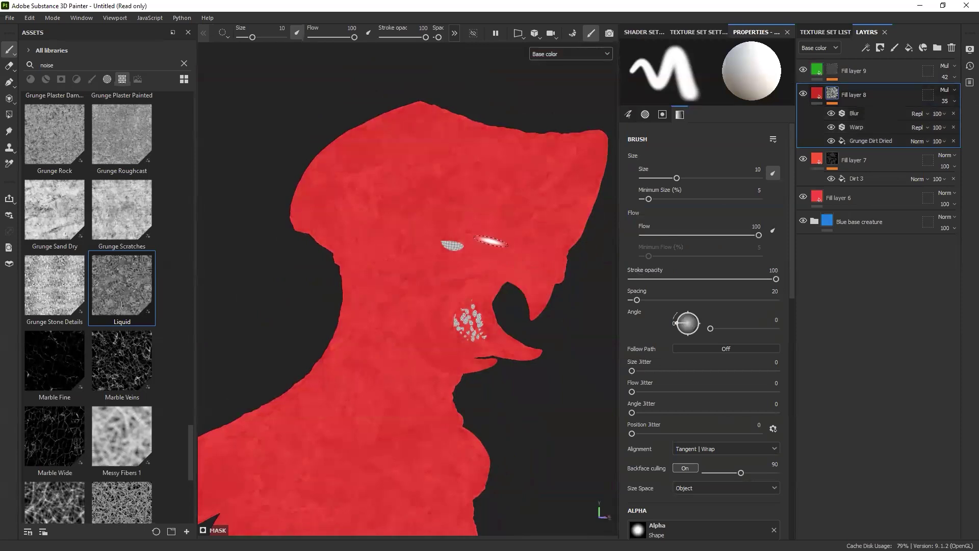
Display the roughness channel on the model and hide Fill layers 6 to 9 to examine the base's roughness.
{"action": "key", "text": "c"}
{"action": "key", "text": "c"}
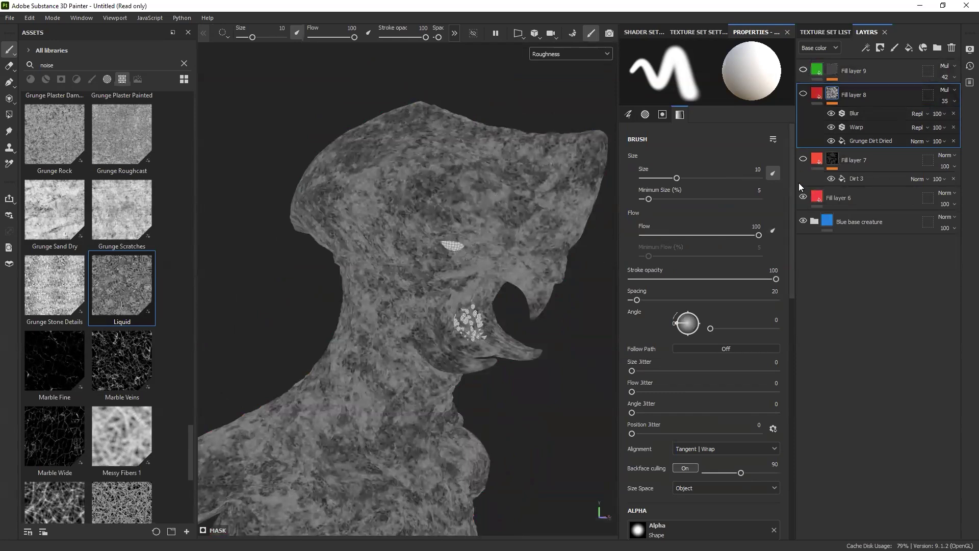
{"action": "left_click", "coordinate": [803, 198]}
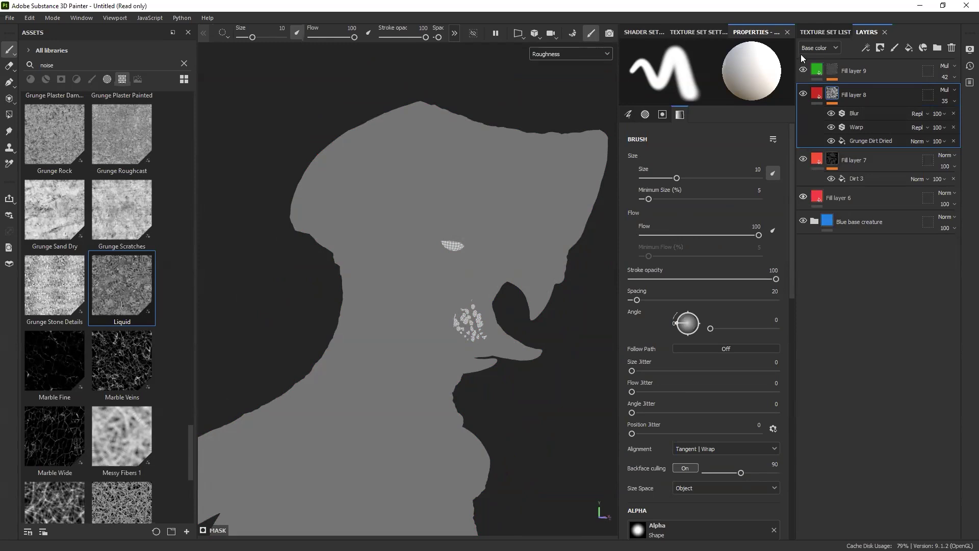
{"action": "left_click_drag", "start_coordinate": [802, 70], "coordinate": [804, 175]}
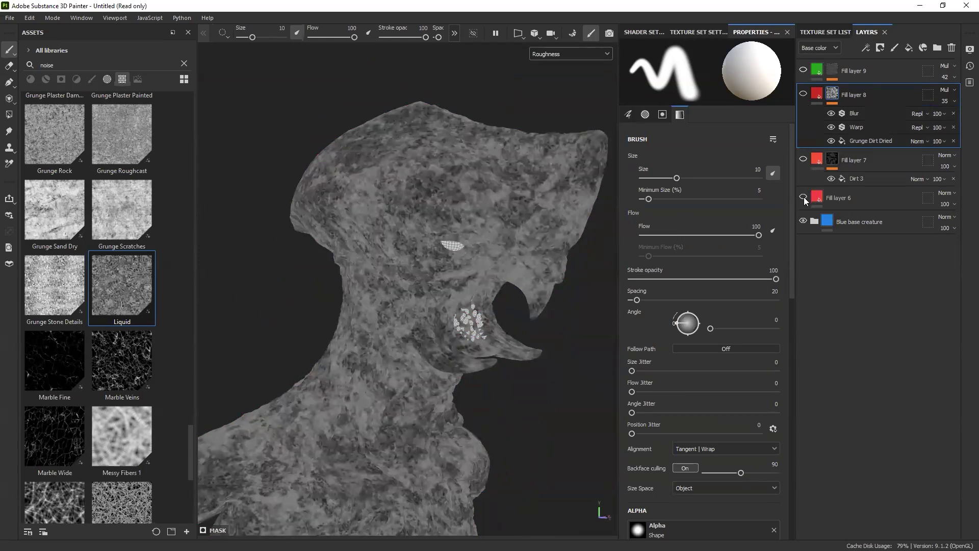
{"action": "left_click", "coordinate": [804, 197]}
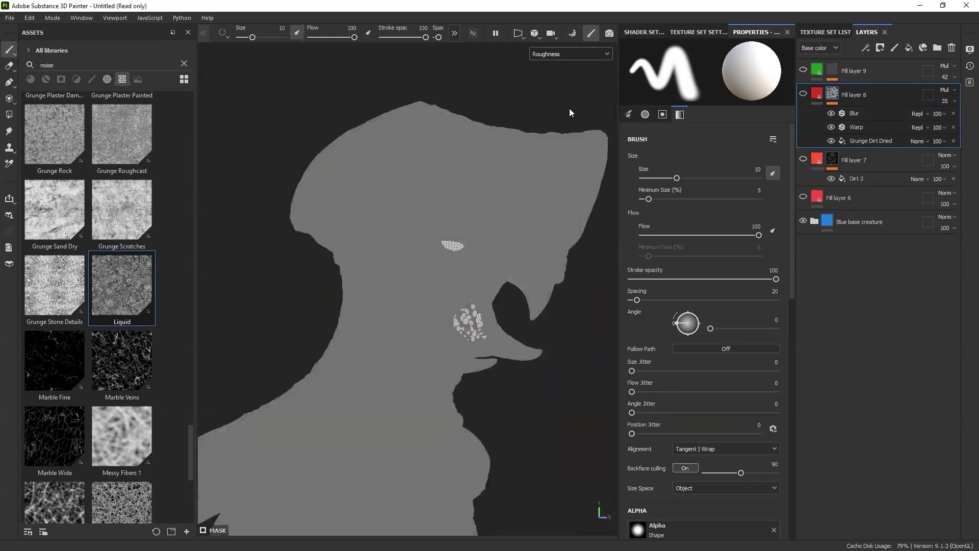
In the Blue base creature folder, enable roughness on Fill layer 2 and set it to 0.4774.
{"action": "left_click", "coordinate": [812, 222]}
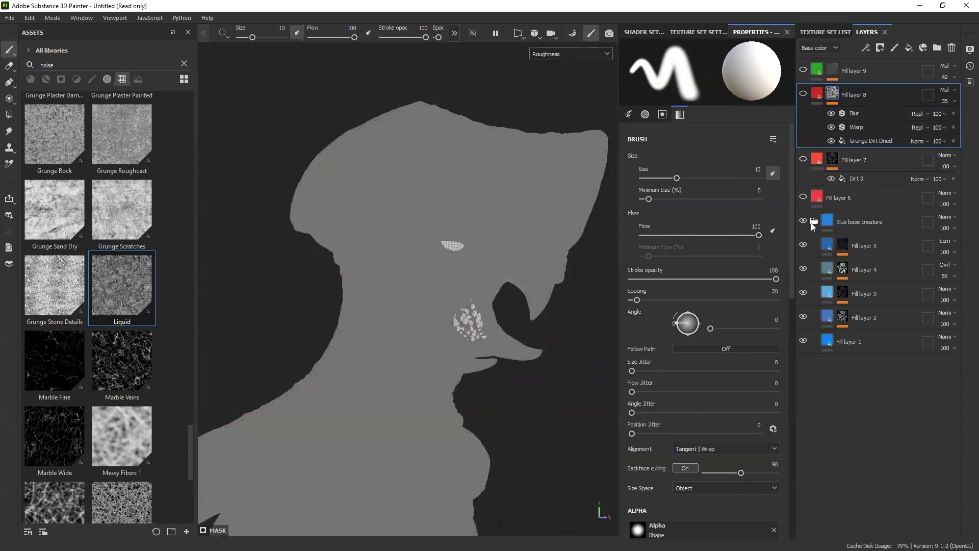
{"action": "left_click", "coordinate": [826, 248]}
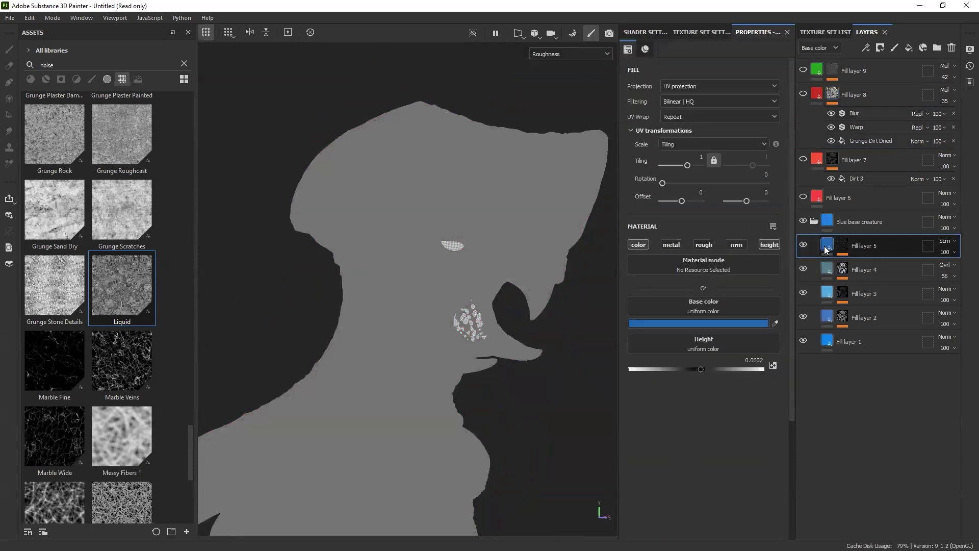
{"action": "left_click", "coordinate": [827, 317]}
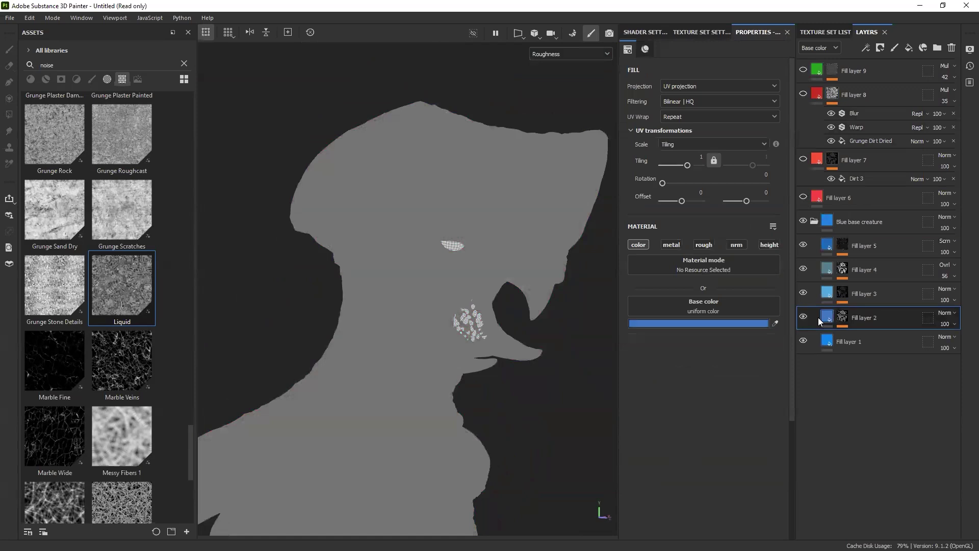
{"action": "left_click", "coordinate": [710, 246]}
{"action": "left_click_drag", "start_coordinate": [671, 368], "coordinate": [692, 368]}
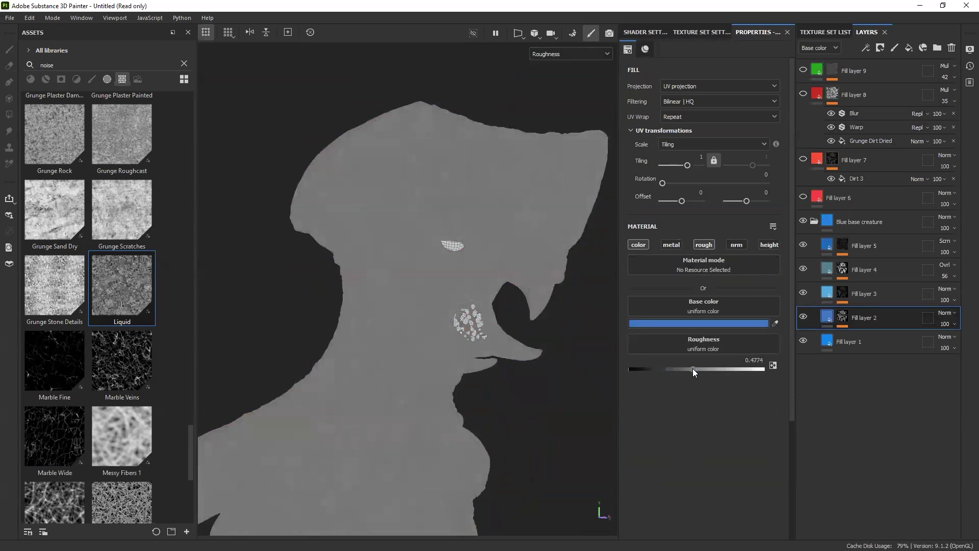
{"action": "scroll", "coordinate": [557, 301], "scroll_direction": "up", "scroll_amount": 3}
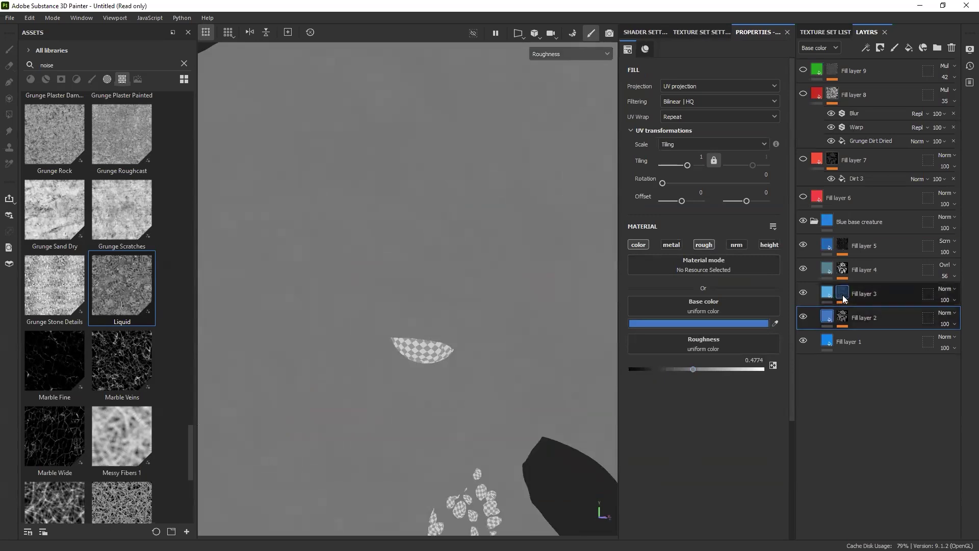
Enable roughness on Fill layer 3 at 0.4286 and on Fill layer 5 at 0.4624.
{"action": "left_click", "coordinate": [842, 294]}
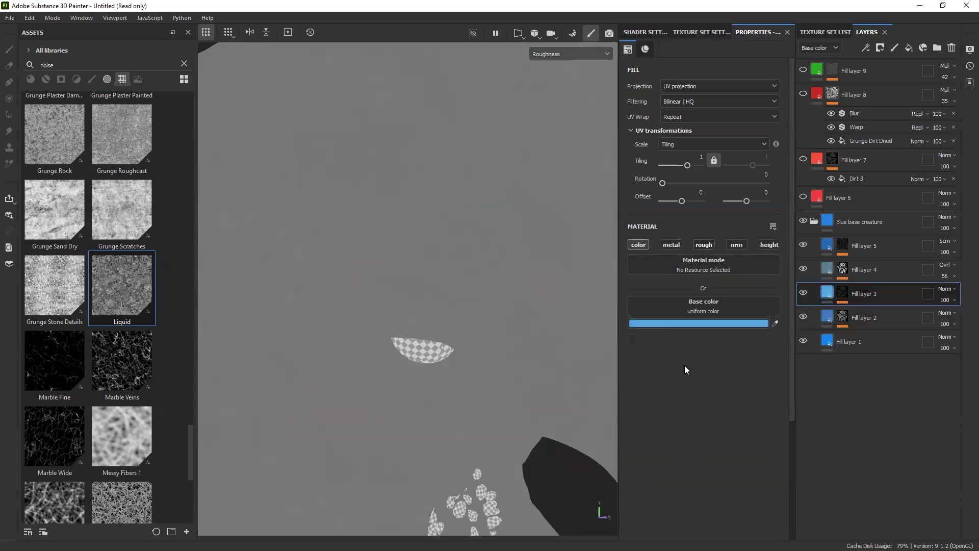
{"action": "left_click", "coordinate": [798, 272]}
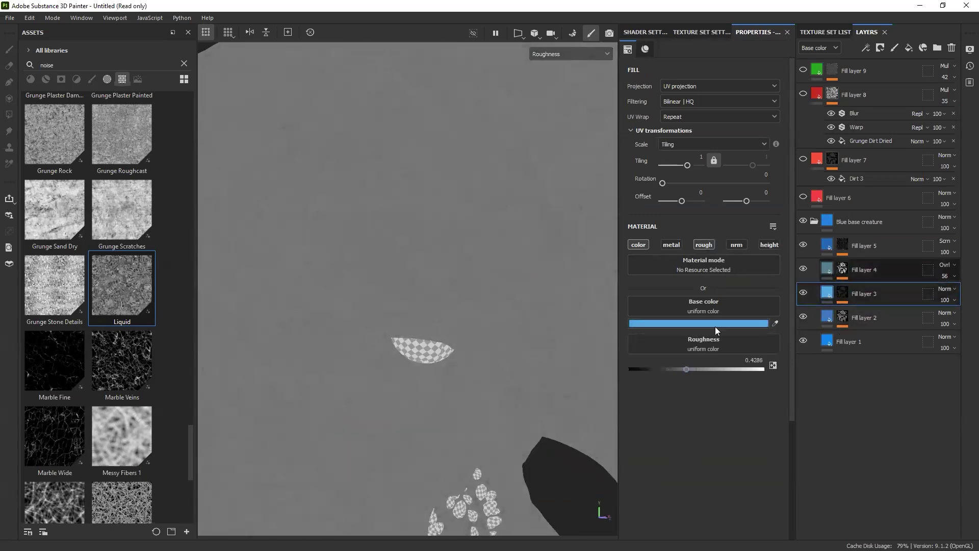
{"action": "left_click", "coordinate": [822, 251]}
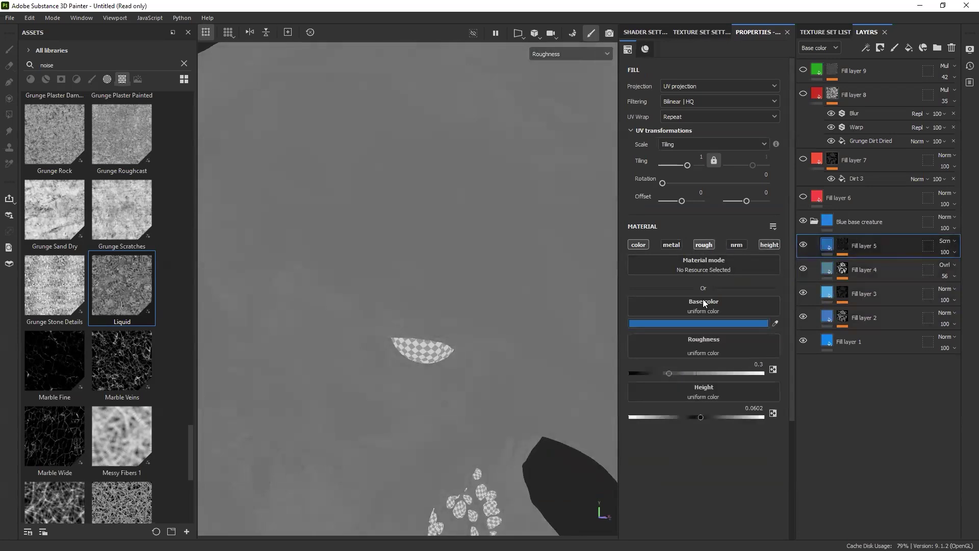
{"action": "left_click_drag", "start_coordinate": [678, 367], "coordinate": [689, 369]}
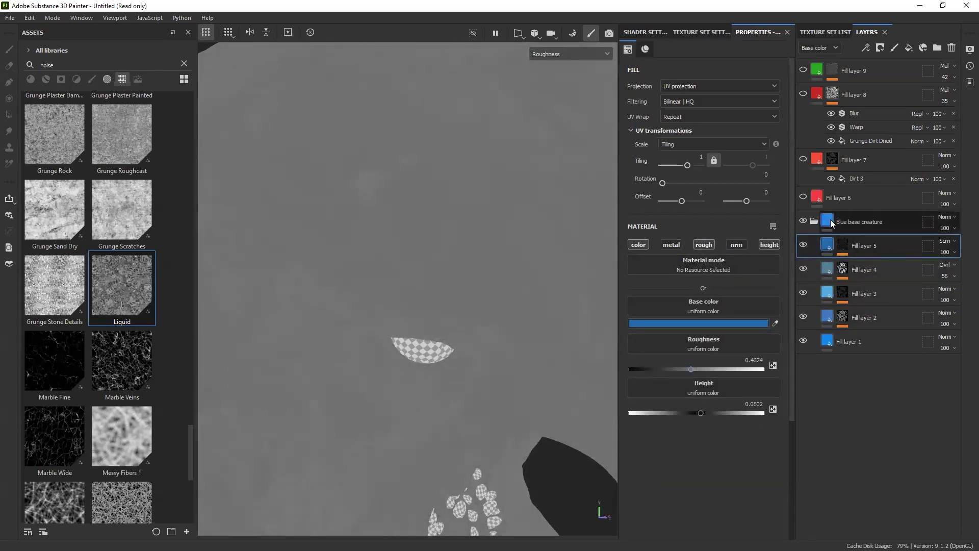
Collapse the Blue base creature folder, show the red fill layers again and return to the full material display of the whole bust.
{"action": "left_click", "coordinate": [814, 222]}
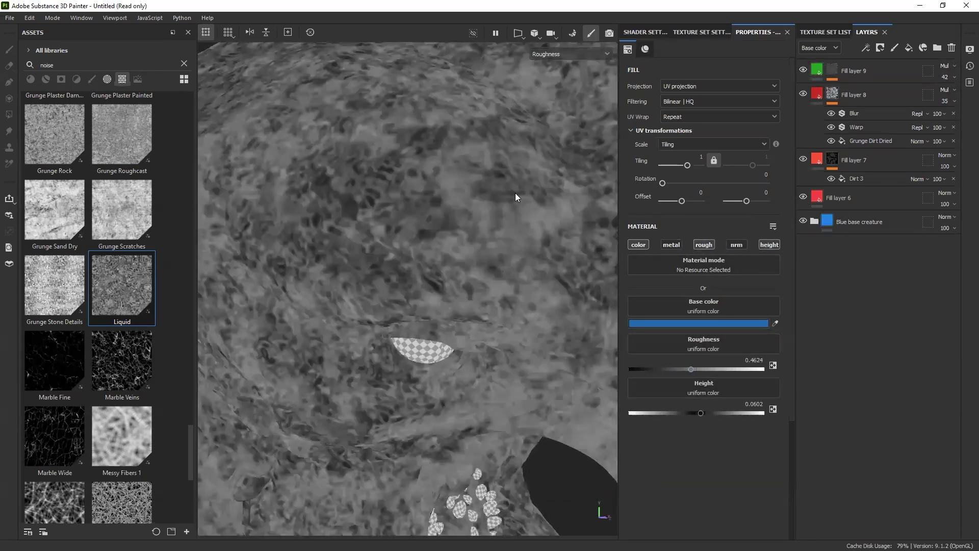
{"action": "key", "text": "m"}
{"action": "scroll", "coordinate": [490, 216], "scroll_direction": "down", "scroll_amount": 5}
{"action": "scroll", "coordinate": [489, 216], "scroll_direction": "down", "scroll_amount": 2}
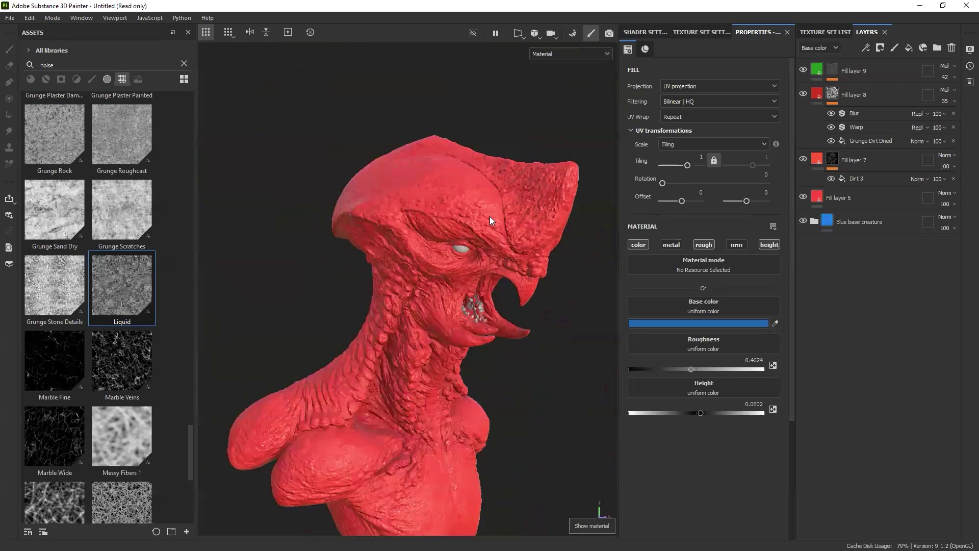
{"action": "key", "text": "f"}
Group Fill layers 6 to 9 into a folder named Red base creature.
{"action": "left_click", "coordinate": [862, 72]}
{"action": "left_click", "coordinate": [857, 197], "text": "shift"}
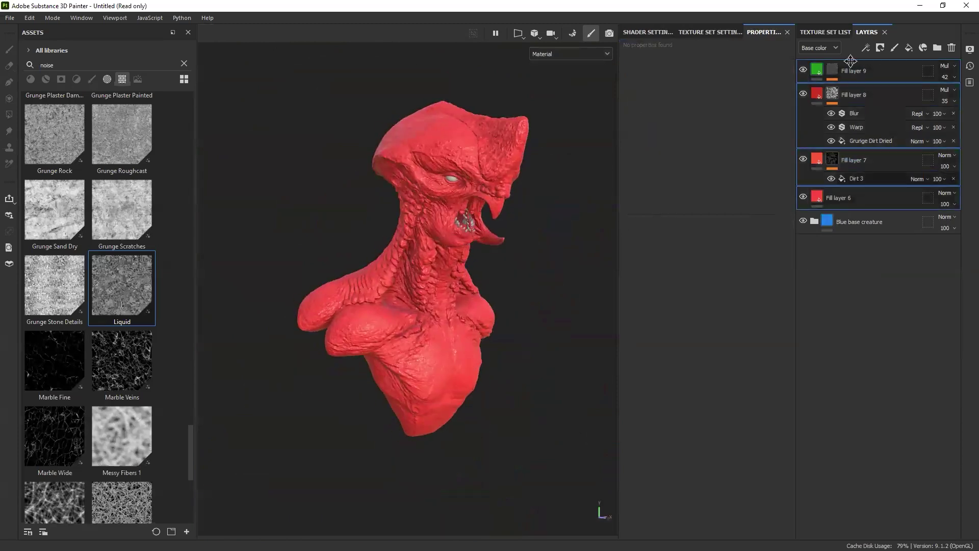
{"action": "key", "text": "ctrl+g"}
{"action": "double_click", "coordinate": [848, 71]}
{"action": "type", "text": "Re"}
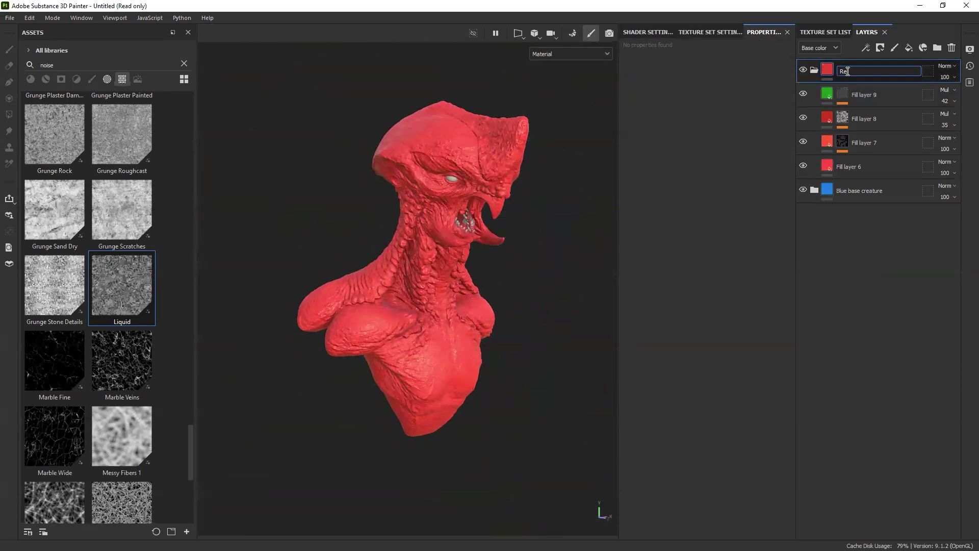
{"action": "type", "text": "d base creature"}
{"action": "key", "text": "Return"}
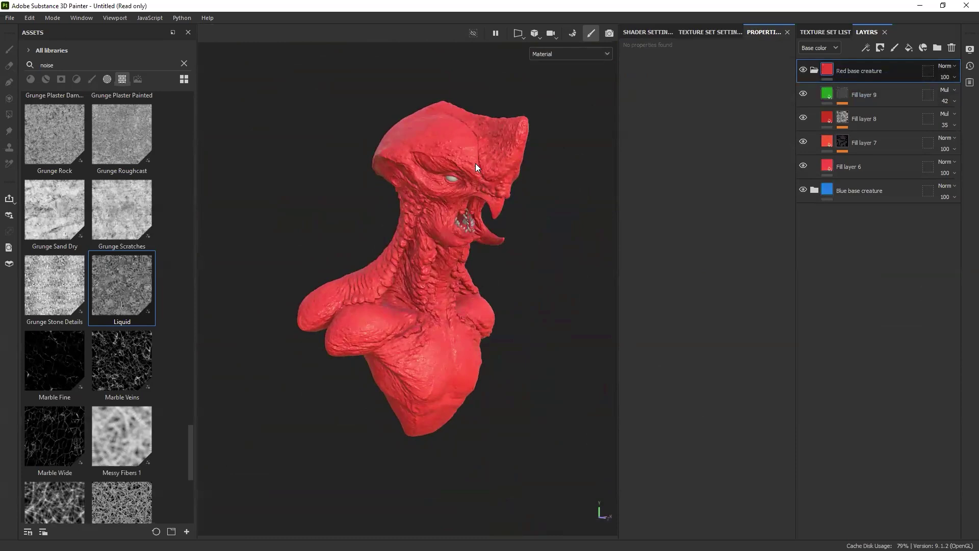
Switch the layer stack to the Height channel's blending settings.
{"action": "scroll", "coordinate": [468, 166], "scroll_direction": "up", "scroll_amount": 5}
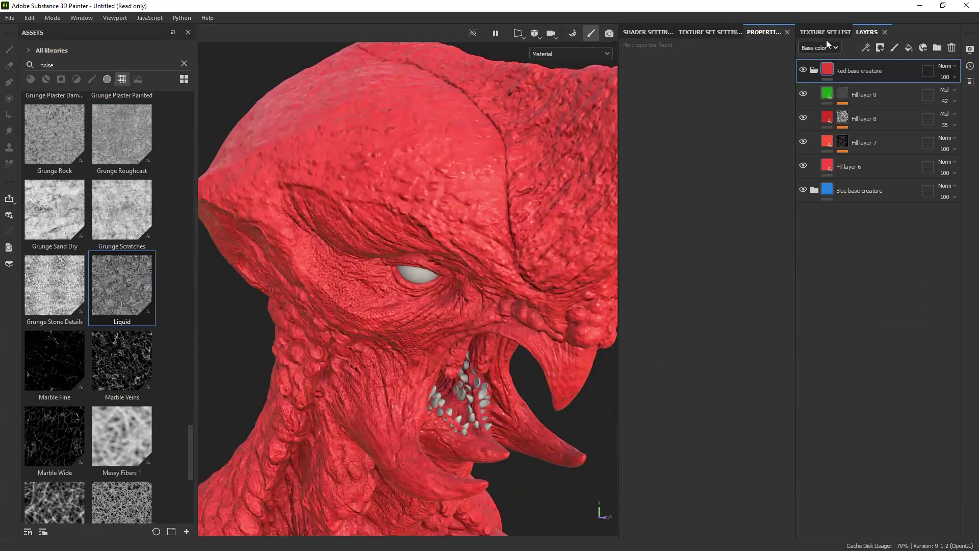
{"action": "left_click", "coordinate": [829, 47]}
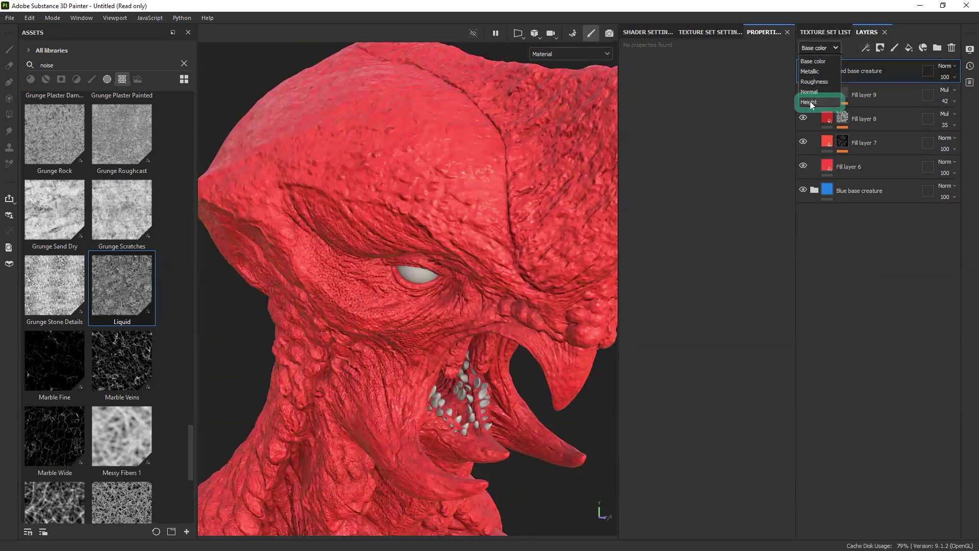
{"action": "left_click", "coordinate": [810, 101]}
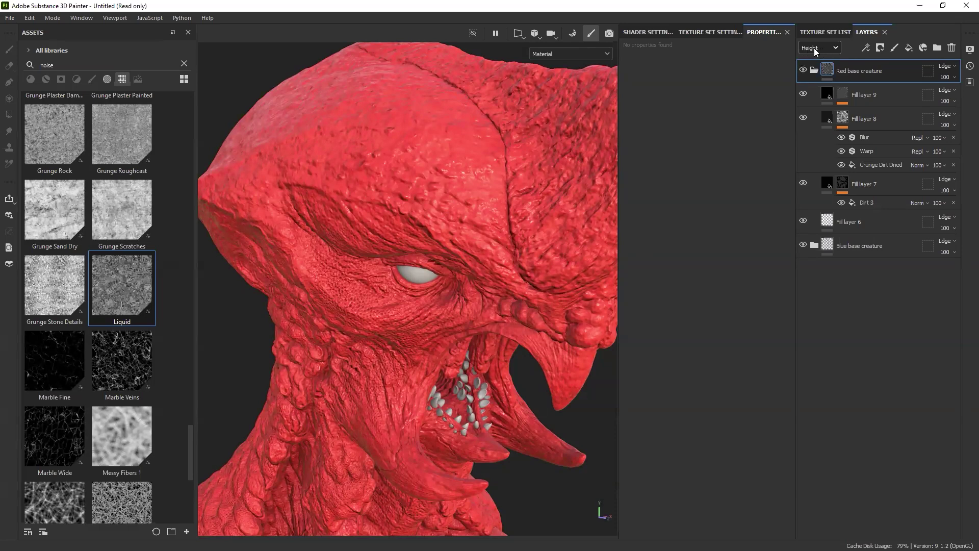
Try Replace as the Red base creature folder's Height blending mode, and return it to Linear dodge (Add).
{"action": "left_click", "coordinate": [945, 66]}
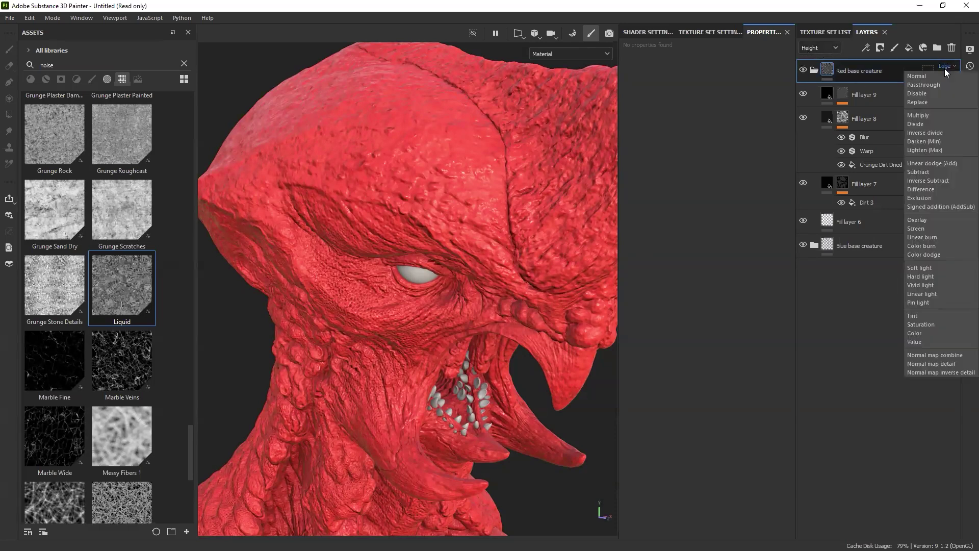
{"action": "left_click", "coordinate": [939, 100]}
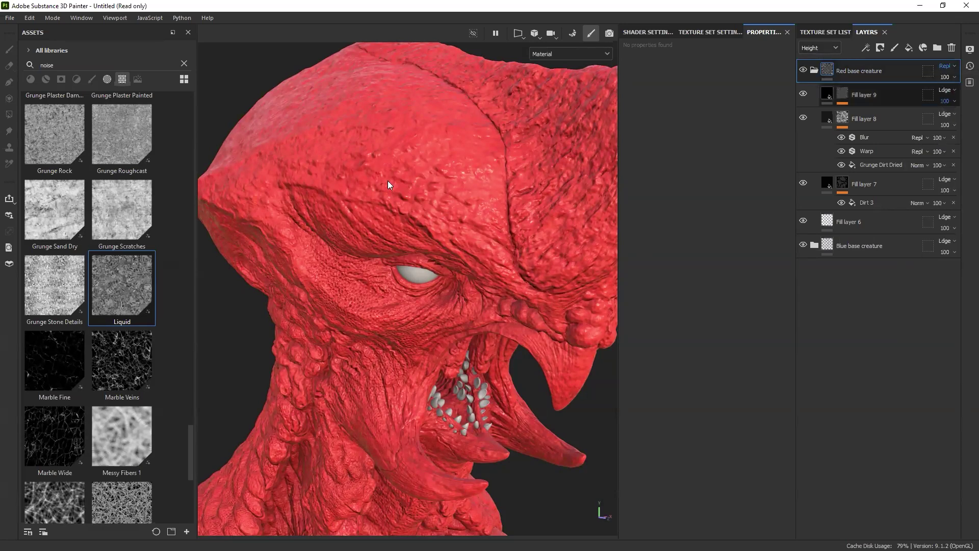
{"action": "scroll", "coordinate": [369, 207], "scroll_direction": "up", "scroll_amount": 5}
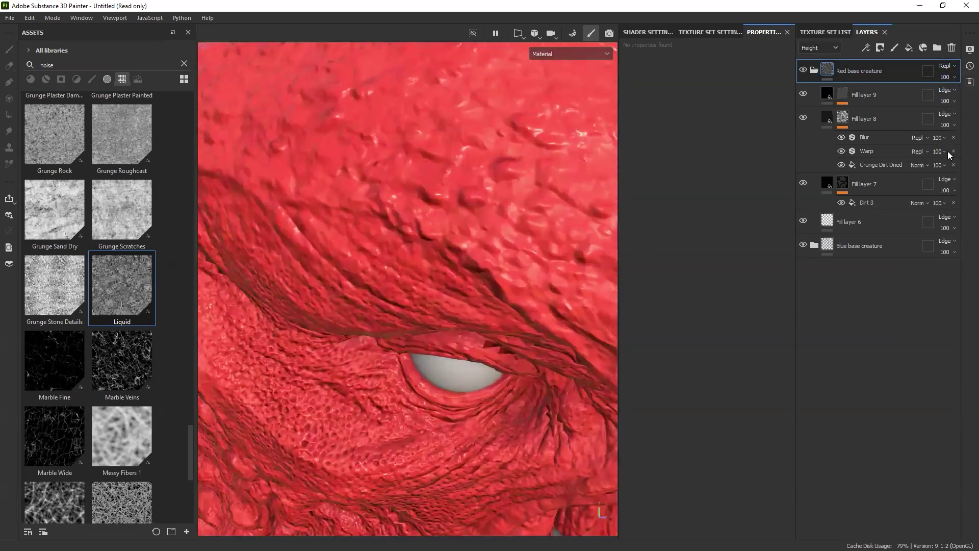
{"action": "left_click", "coordinate": [947, 67]}
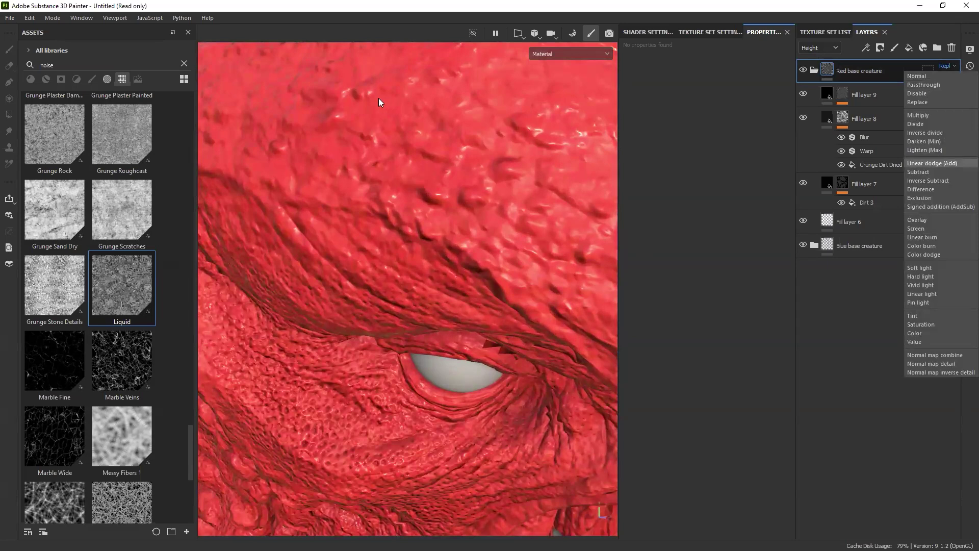
{"action": "key", "text": "Return"}
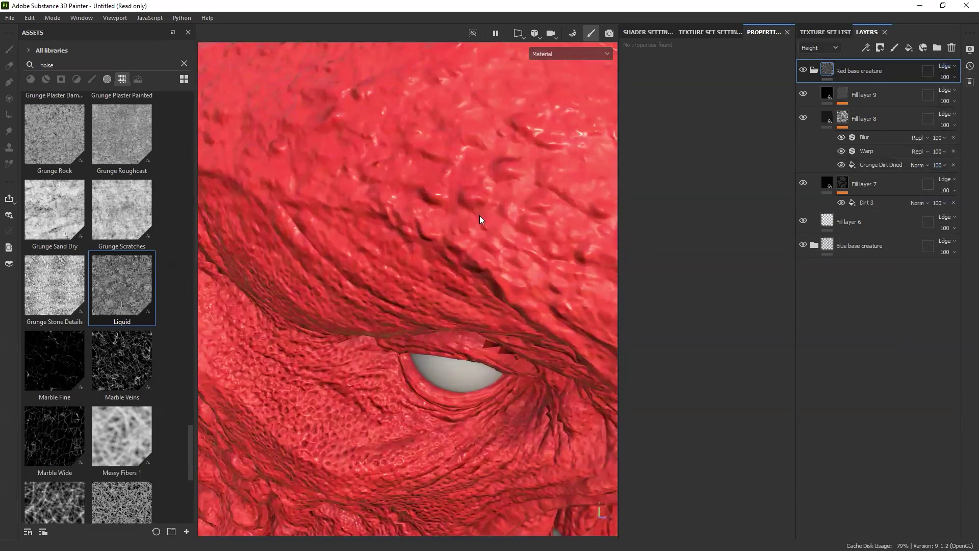
Set the Height blending mode of the Red base creature folder to Replace.
{"action": "left_click", "coordinate": [938, 66]}
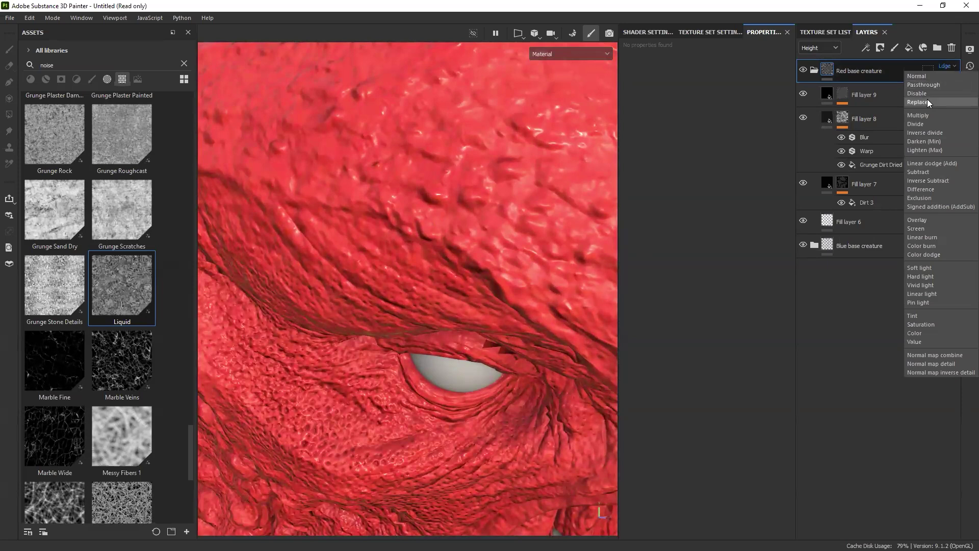
{"action": "left_click", "coordinate": [927, 101]}
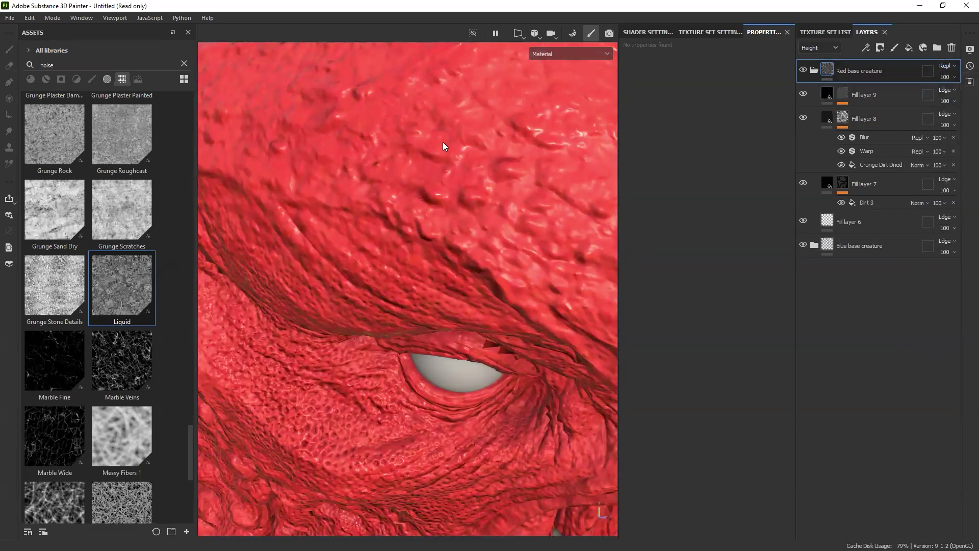
{"action": "key", "text": "f"}
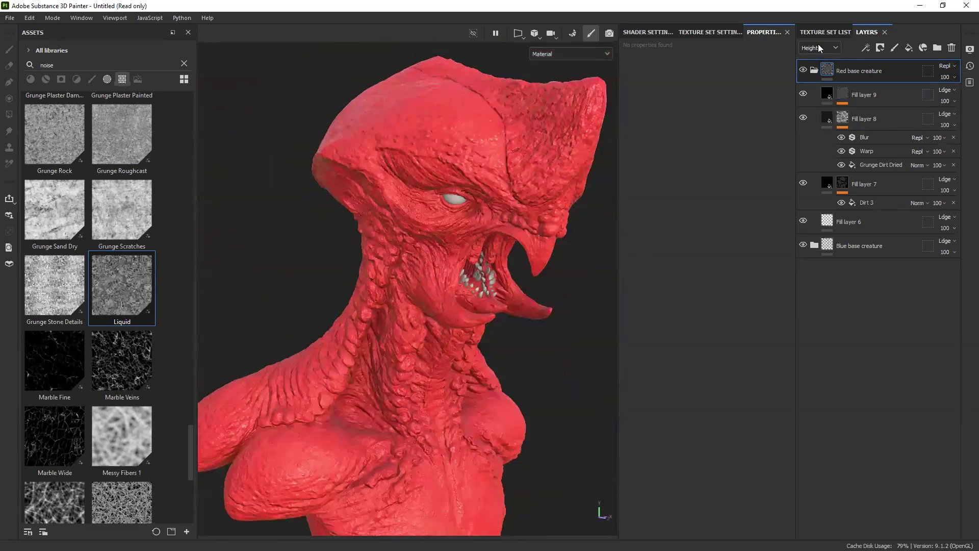
Switch the layer stack back to the Base color channel's blending settings and collapse the Red base creature folder.
{"action": "left_click", "coordinate": [818, 47]}
{"action": "left_click", "coordinate": [818, 59]}
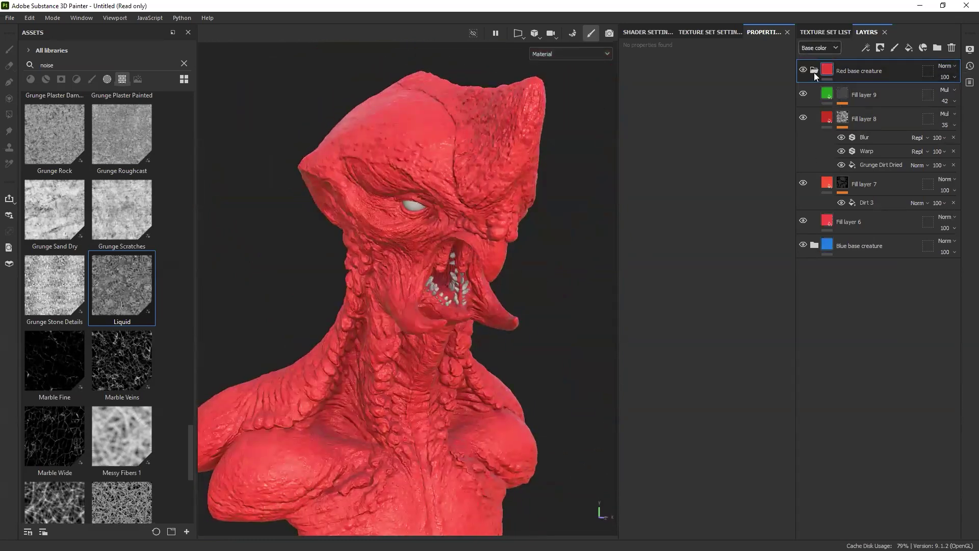
{"action": "middle_click_drag", "start_coordinate": [605, 187], "coordinate": [590, 193], "text": "alt"}
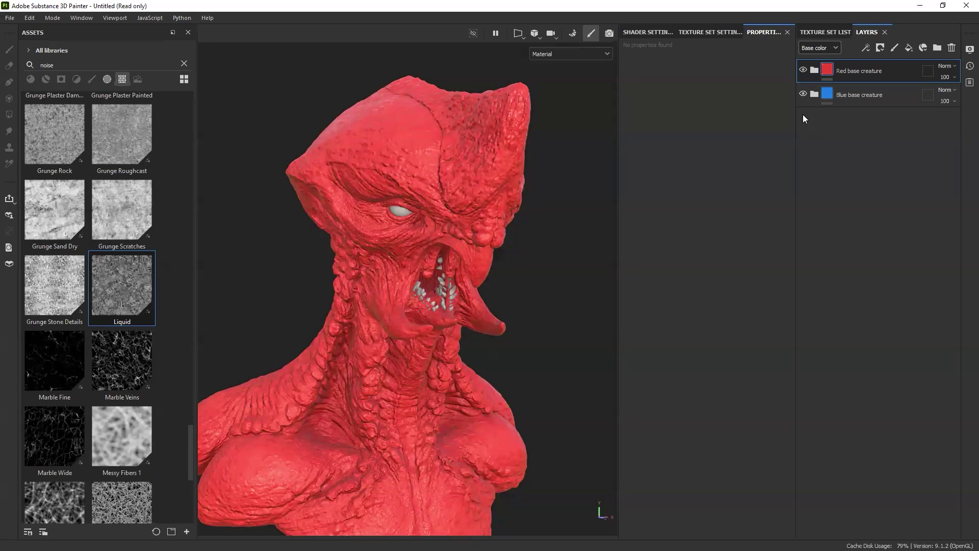
{"action": "left_click_drag", "start_coordinate": [484, 220], "coordinate": [549, 286], "text": "alt"}
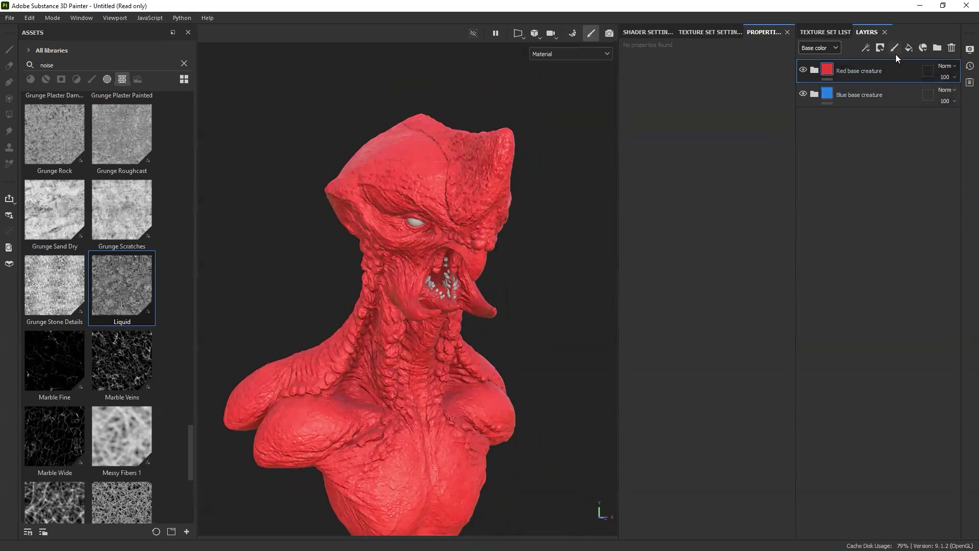
Add a fill layer above both folders with near-black base color 222121 and roughness 0.4925.
{"action": "left_click", "coordinate": [909, 48]}
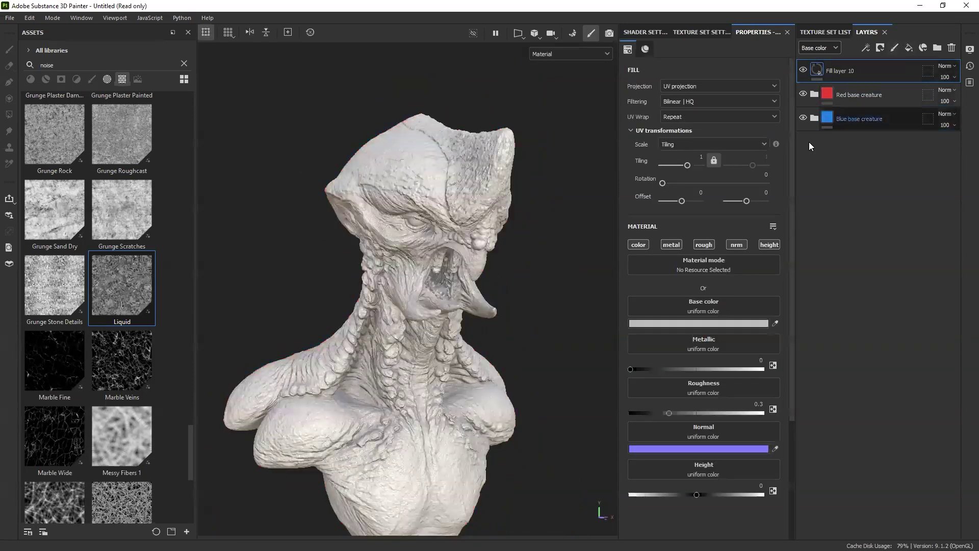
{"action": "left_click", "coordinate": [735, 322]}
{"action": "left_click_drag", "start_coordinate": [752, 328], "coordinate": [751, 331]}
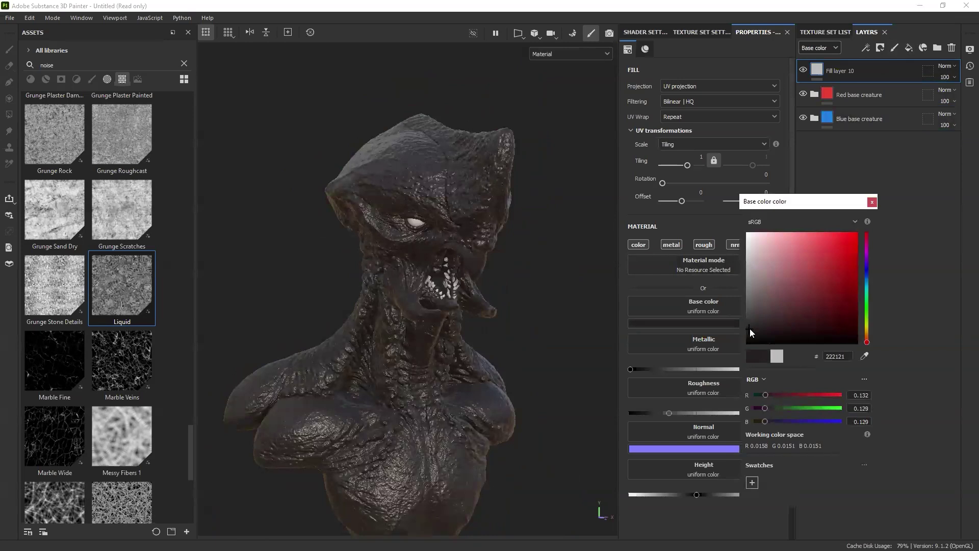
{"action": "left_click", "coordinate": [872, 201]}
{"action": "left_click_drag", "start_coordinate": [677, 412], "coordinate": [695, 412]}
{"action": "left_click_drag", "start_coordinate": [514, 310], "coordinate": [547, 279], "text": "alt"}
{"action": "middle_click_drag", "start_coordinate": [480, 235], "coordinate": [507, 229], "text": "alt"}
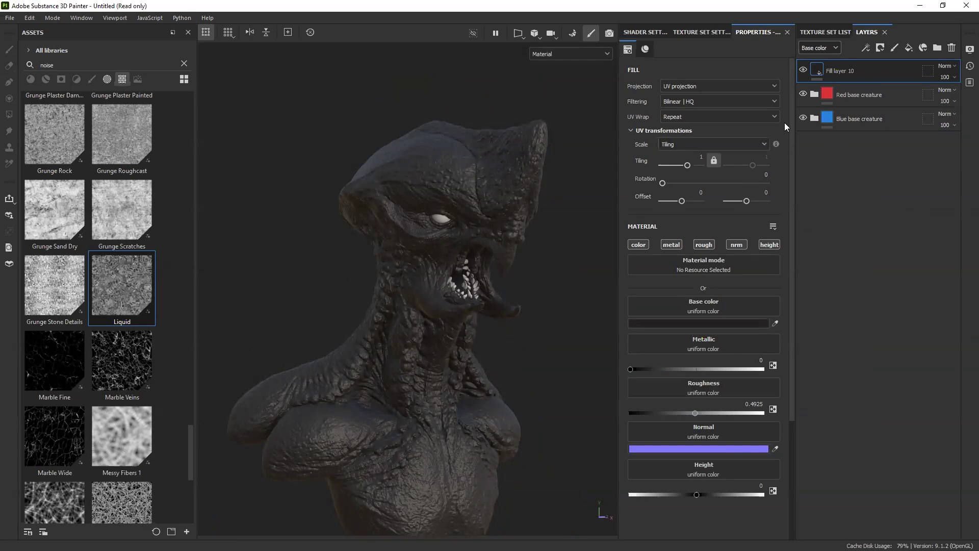
Change the base color of Fill layer 10 to dark red 932C2C and delete the layer.
{"action": "left_click", "coordinate": [728, 324]}
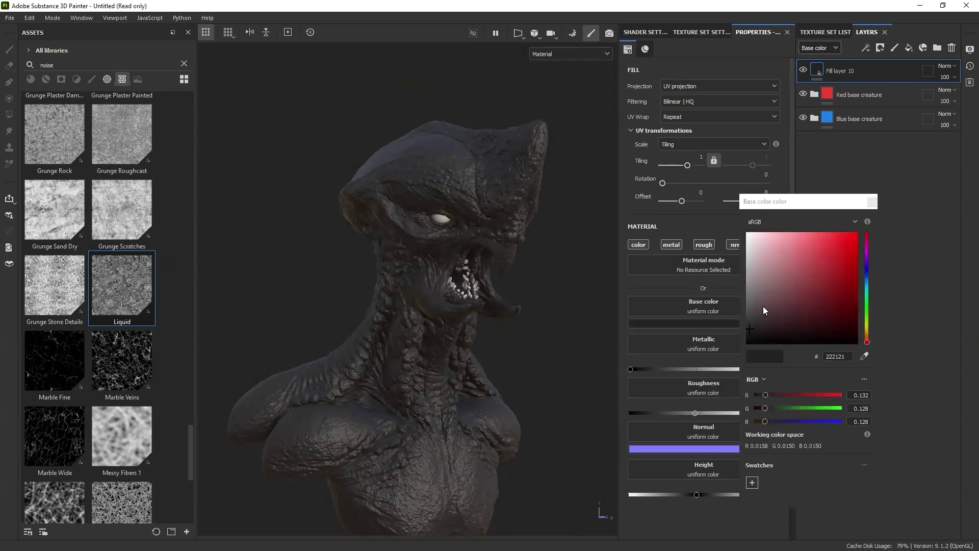
{"action": "mouse_move", "coordinate": [819, 294]}
{"action": "left_mouse_down"}
{"action": "mouse_move", "coordinate": [826, 264]}
{"action": "mouse_move", "coordinate": [851, 236]}
{"action": "mouse_move", "coordinate": [824, 280]}
{"action": "left_mouse_up"}
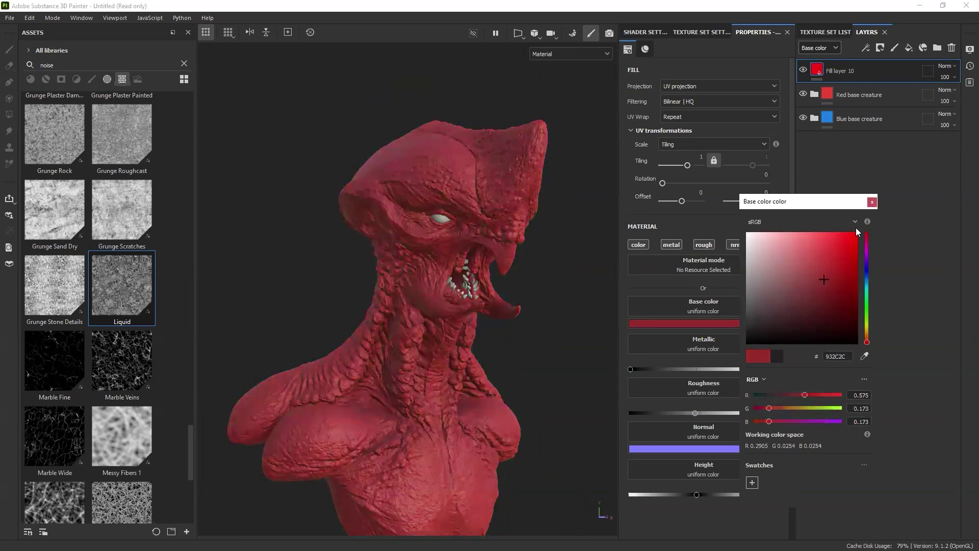
{"action": "left_click", "coordinate": [872, 203]}
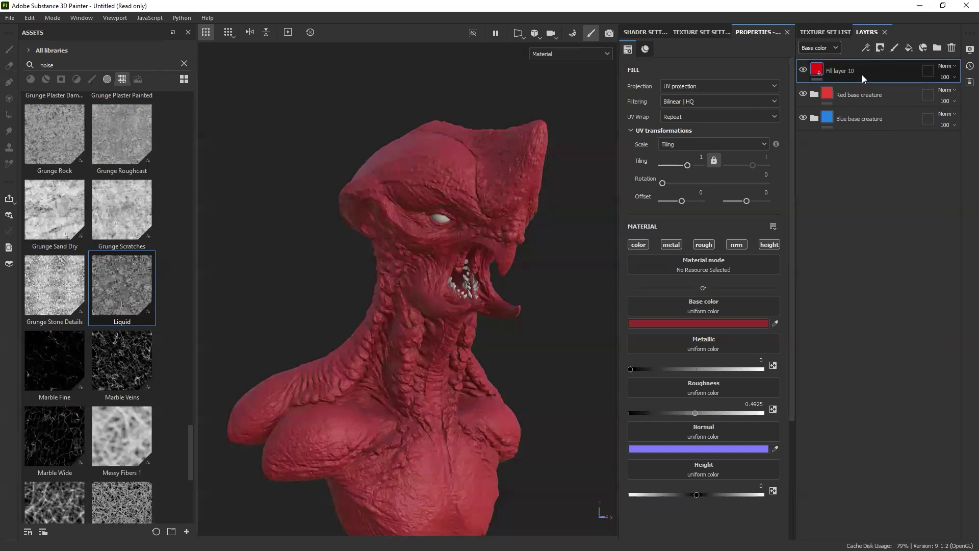
{"action": "key", "text": "Delete"}
Expand the Red base creature folder and add a fill layer with a black mask above Fill layer 9.
{"action": "left_click", "coordinate": [814, 70]}
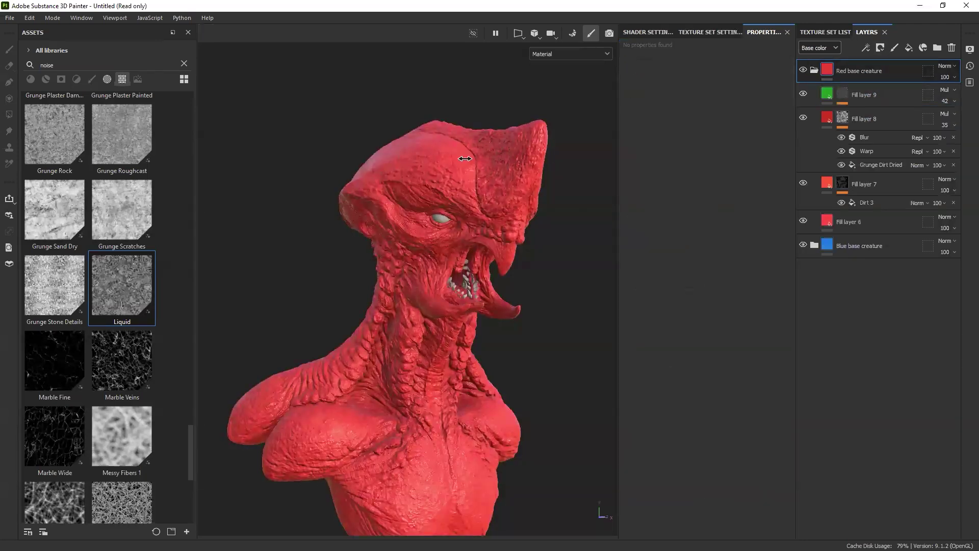
{"action": "left_click", "coordinate": [879, 93]}
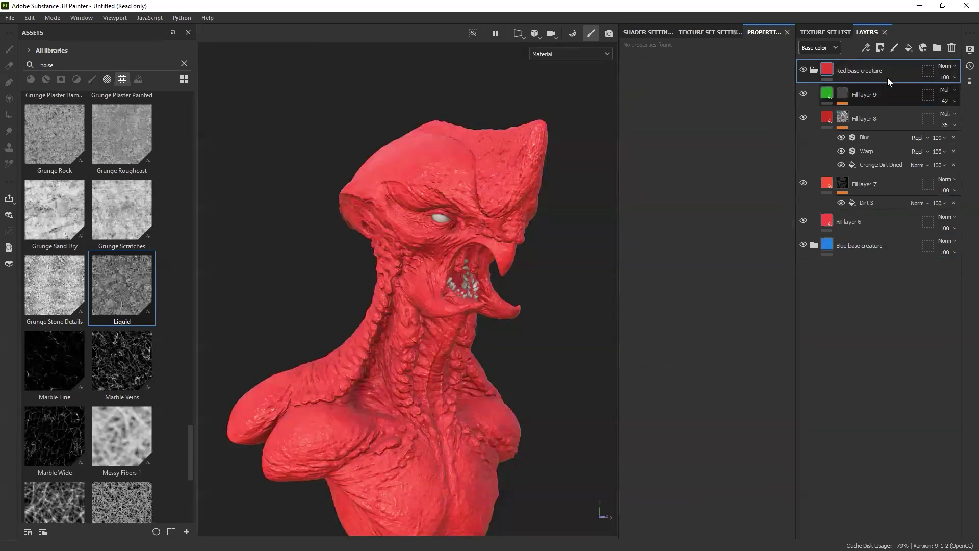
{"action": "left_click", "coordinate": [909, 50]}
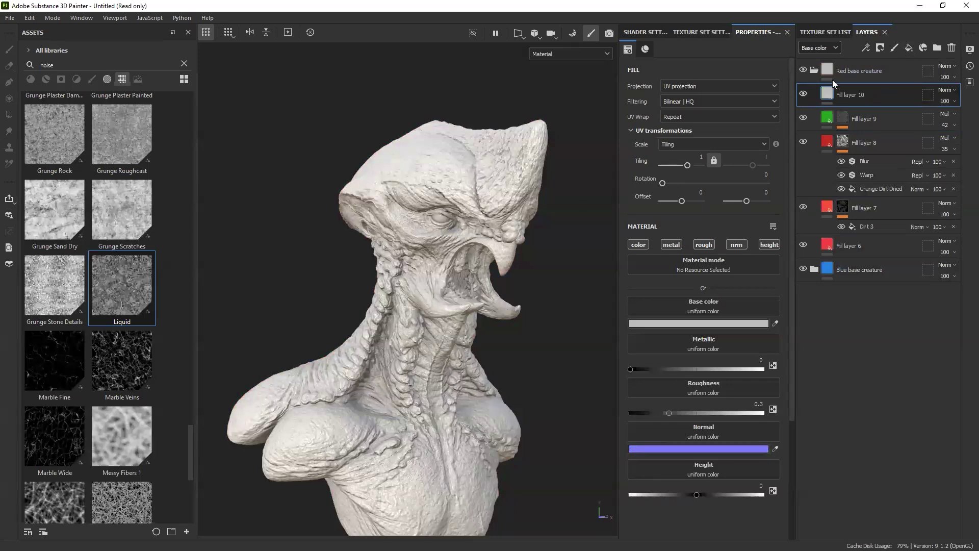
{"action": "left_click", "coordinate": [880, 45]}
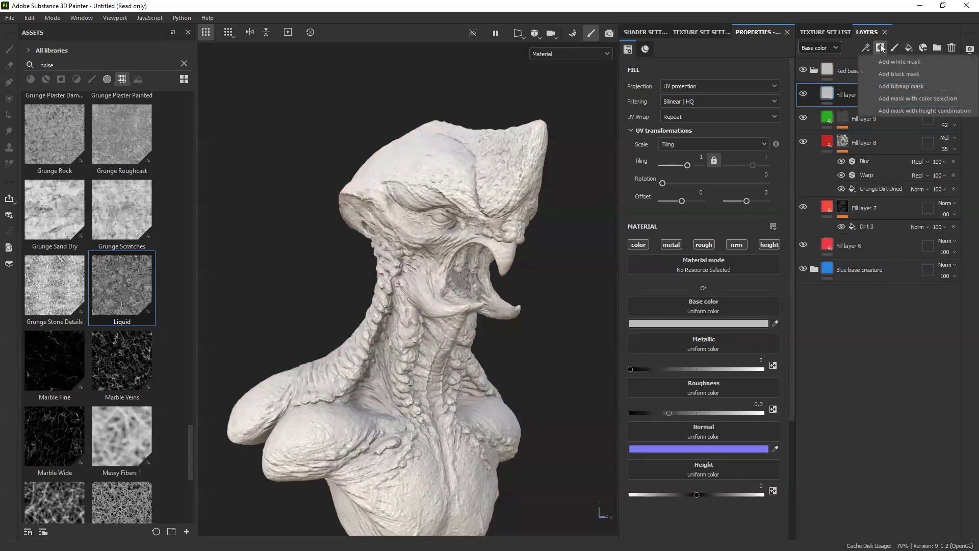
{"action": "left_click", "coordinate": [900, 73]}
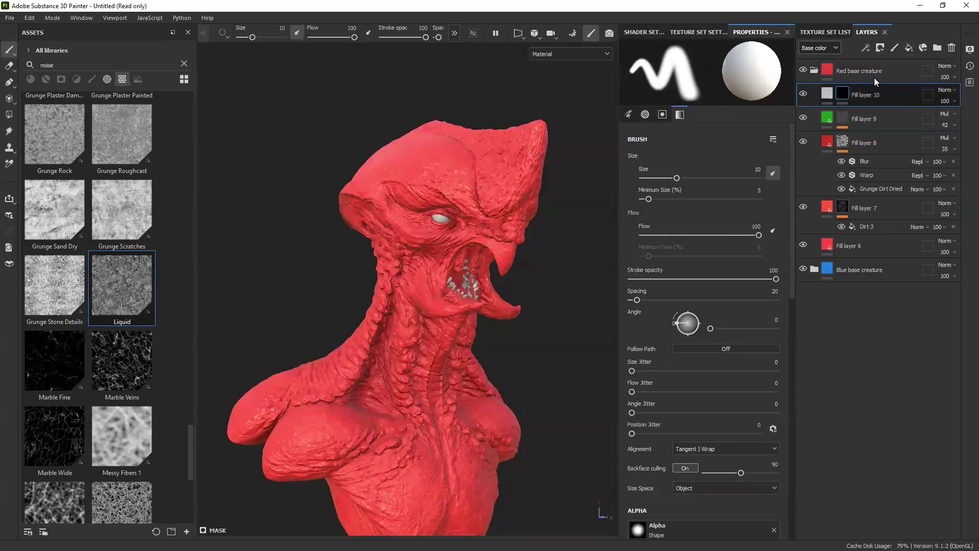
Color-tag the Red base creature folder red and the Blue base creature folder blue.
{"action": "right_click", "coordinate": [859, 69]}
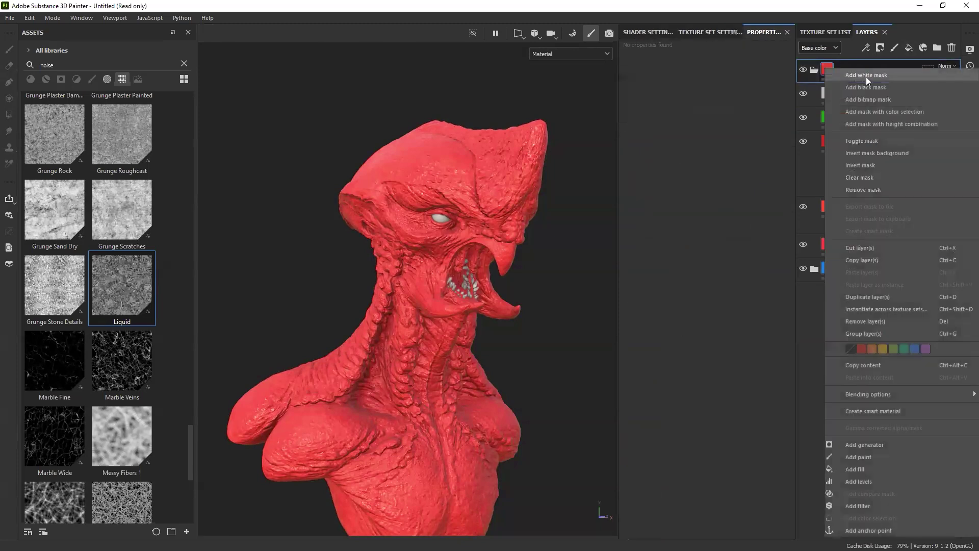
{"action": "left_click", "coordinate": [857, 348]}
{"action": "right_click", "coordinate": [847, 269]}
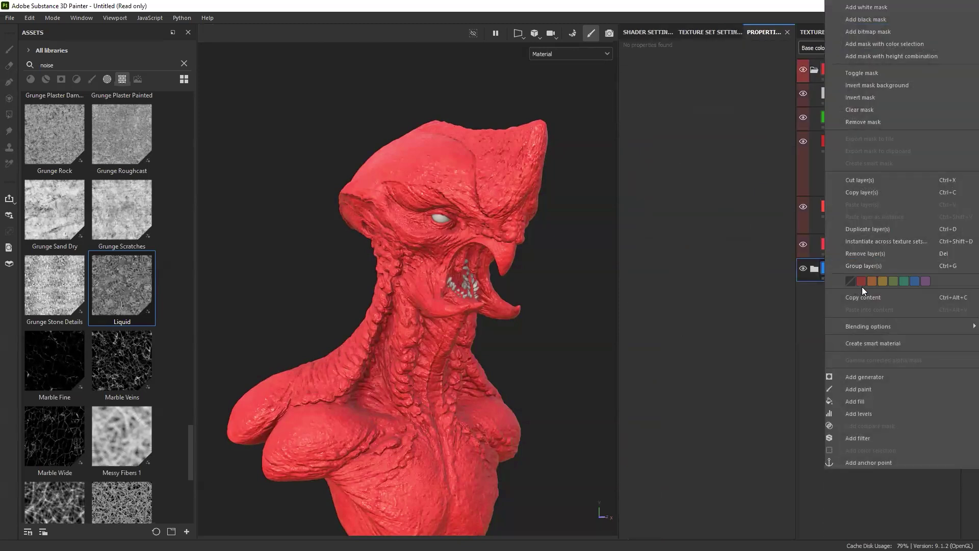
{"action": "left_click", "coordinate": [915, 284]}
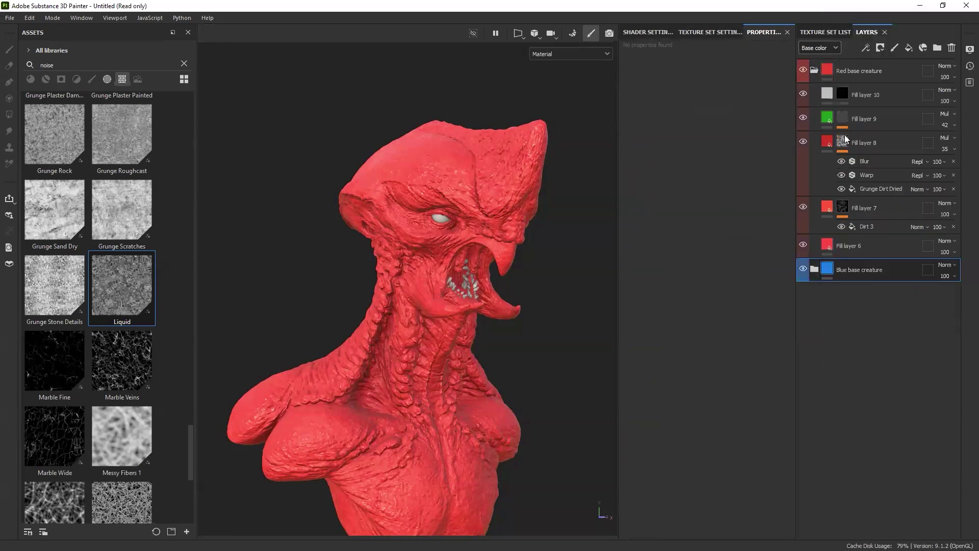
Add an Ambient Occlusion generator to the black mask of Fill layer 10.
{"action": "left_click", "coordinate": [836, 98]}
{"action": "left_click", "coordinate": [843, 94]}
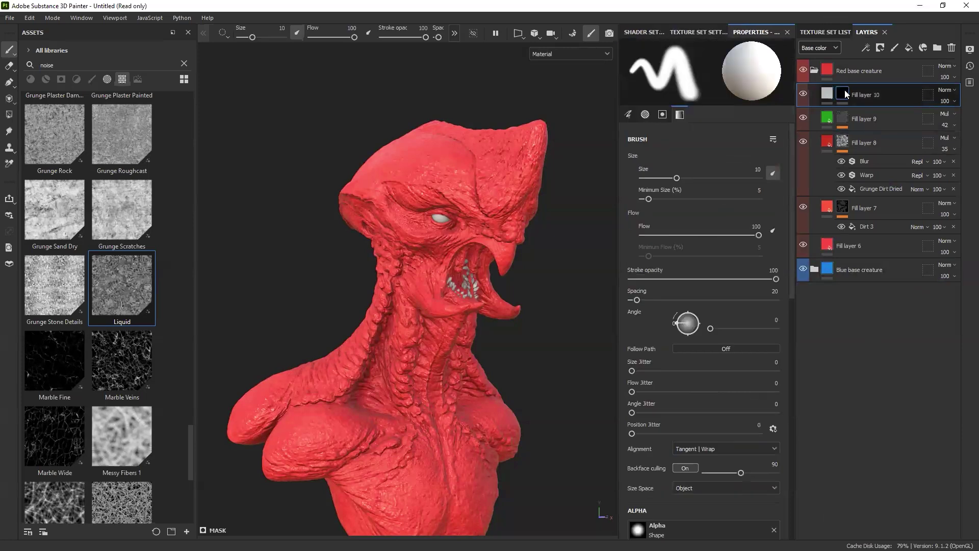
{"action": "left_click", "coordinate": [869, 50]}
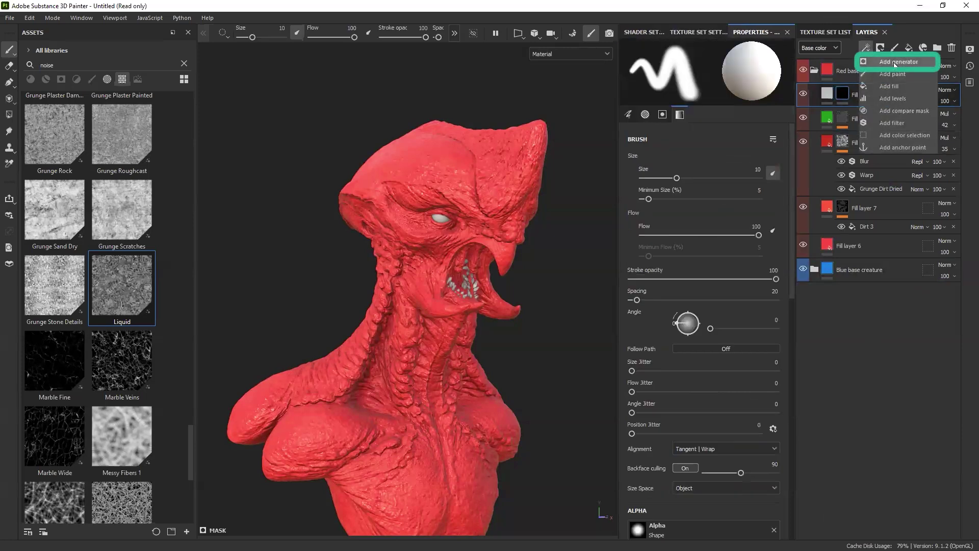
{"action": "left_click", "coordinate": [896, 62]}
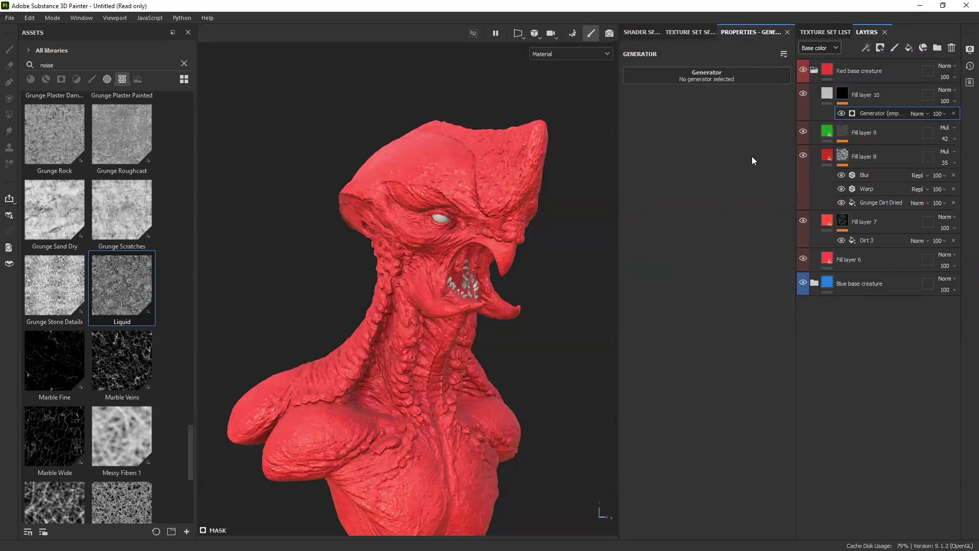
{"action": "left_click", "coordinate": [706, 75]}
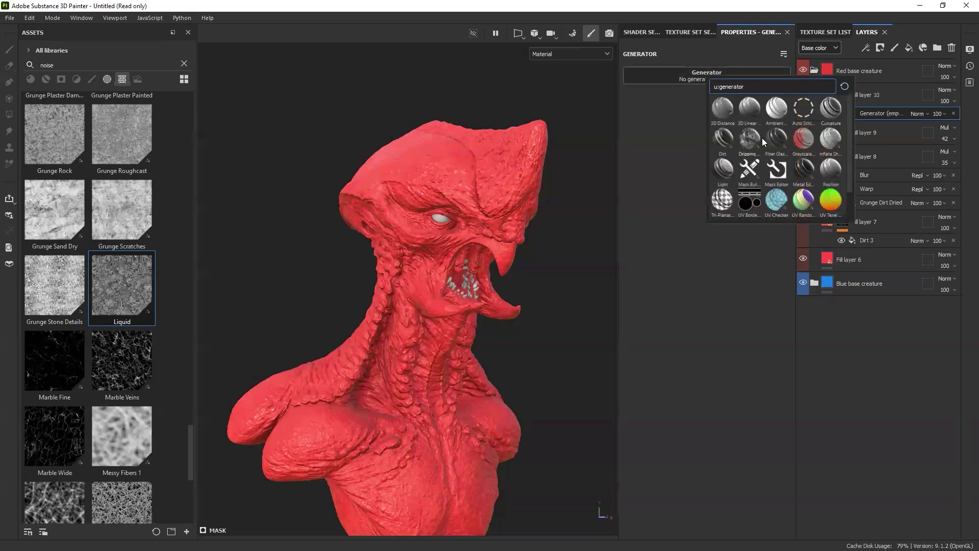
{"action": "left_click", "coordinate": [776, 110]}
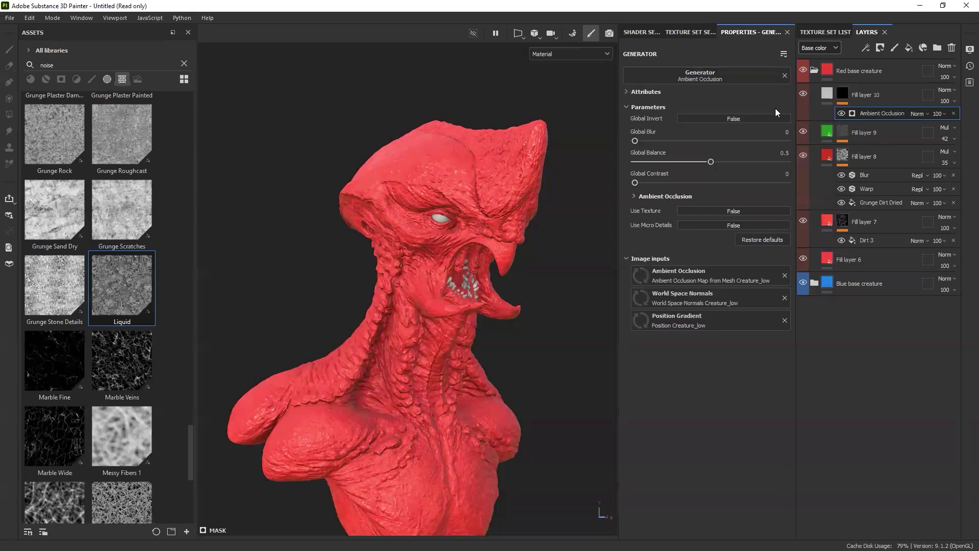
Display Fill layer 10's mask on the model, set the generator's Global Balance to 0.41 and turn on Global Invert.
{"action": "middle_click_drag", "start_coordinate": [519, 192], "coordinate": [551, 165], "text": "alt"}
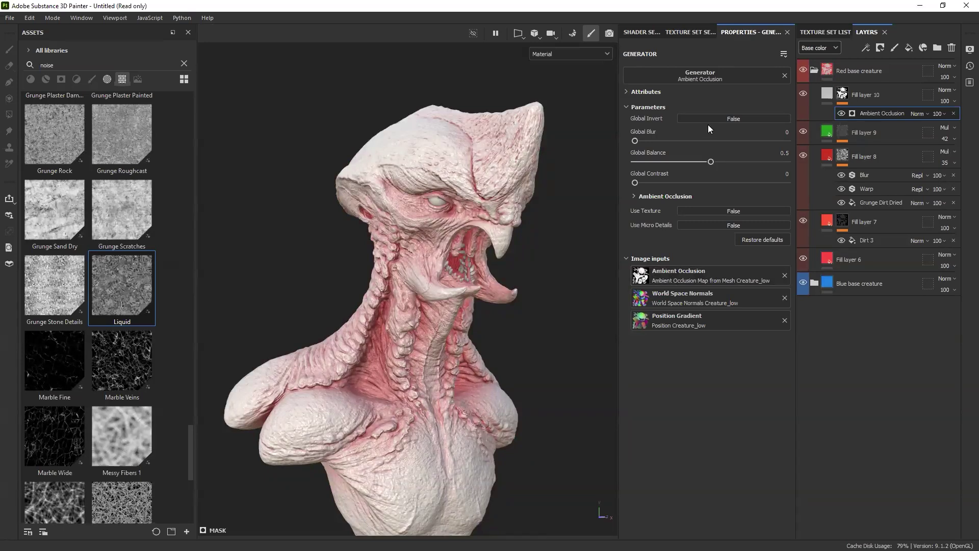
{"action": "left_click", "coordinate": [841, 95], "text": "alt"}
{"action": "left_click_drag", "start_coordinate": [408, 295], "coordinate": [494, 292], "text": "alt"}
{"action": "mouse_move", "coordinate": [710, 161]}
{"action": "left_mouse_down"}
{"action": "mouse_move", "coordinate": [688, 160]}
{"action": "mouse_move", "coordinate": [697, 162]}
{"action": "left_mouse_up"}
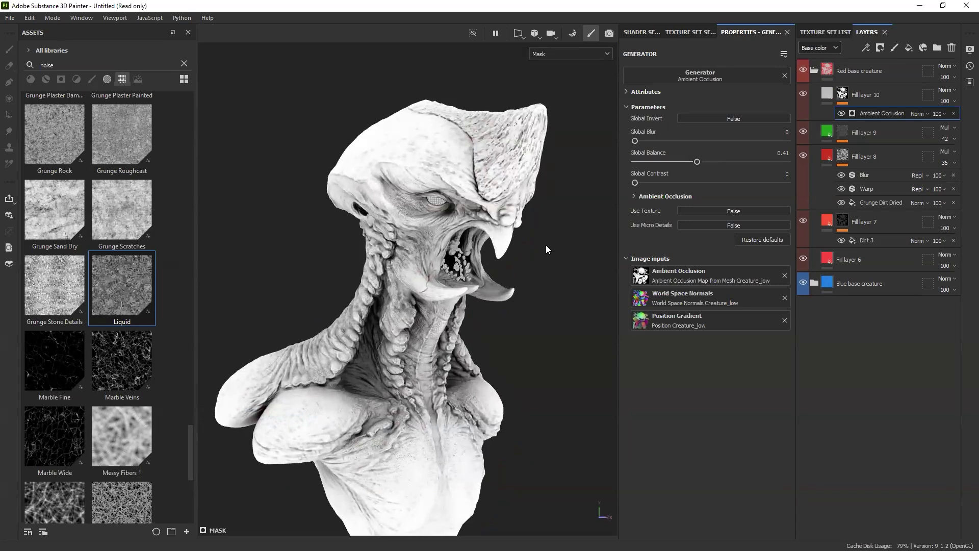
{"action": "left_click", "coordinate": [712, 116]}
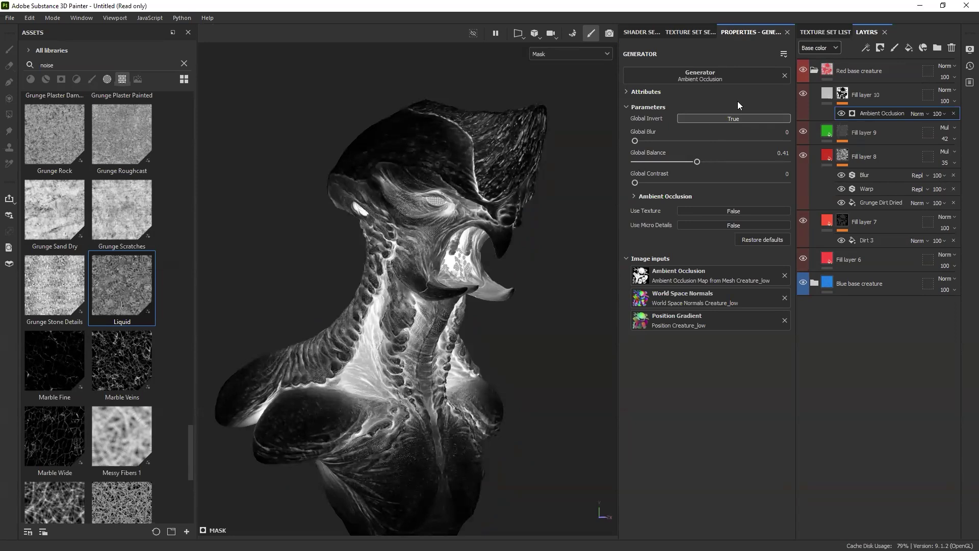
Give Fill layer 10 a base color sampled from the creature's red skin and set its blend mode to Multiply.
{"action": "left_click", "coordinate": [830, 97]}
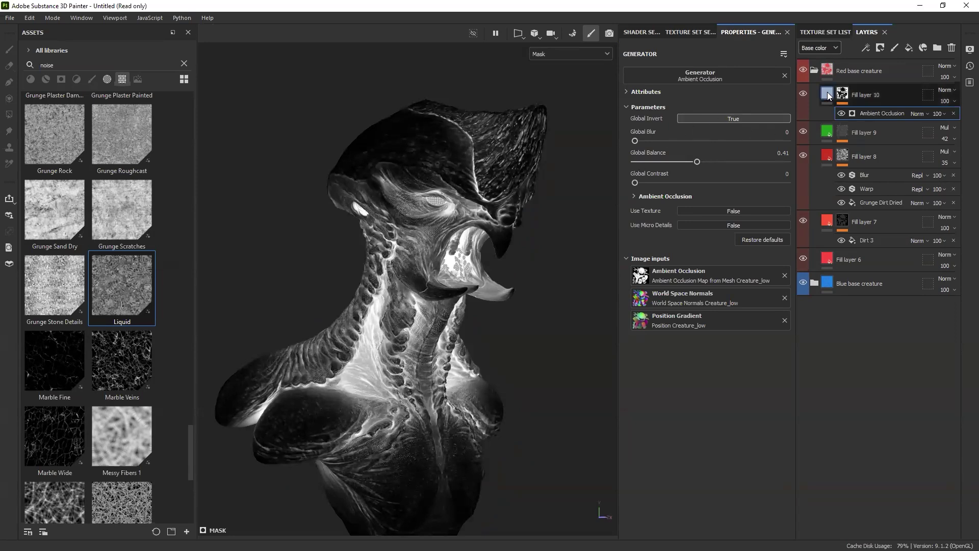
{"action": "left_click", "coordinate": [774, 324]}
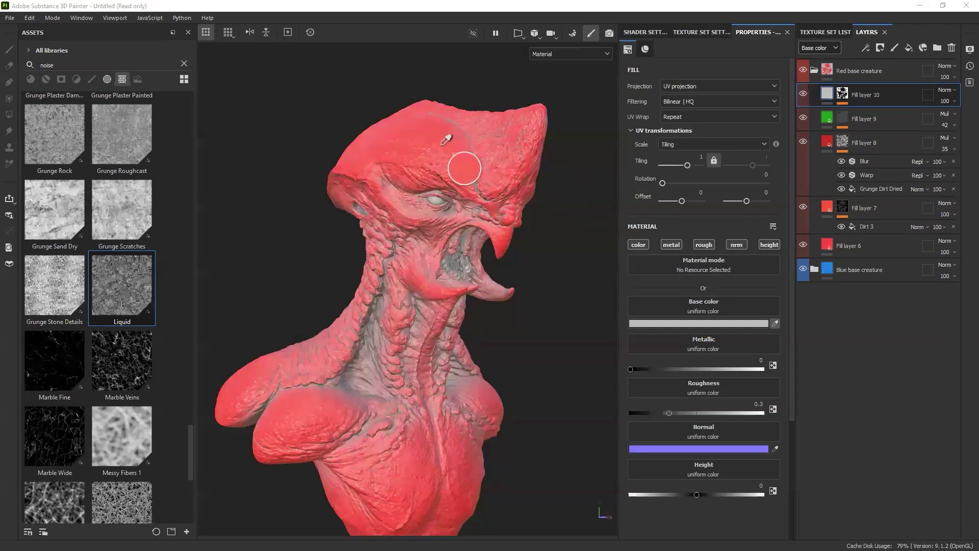
{"action": "left_click", "coordinate": [463, 166]}
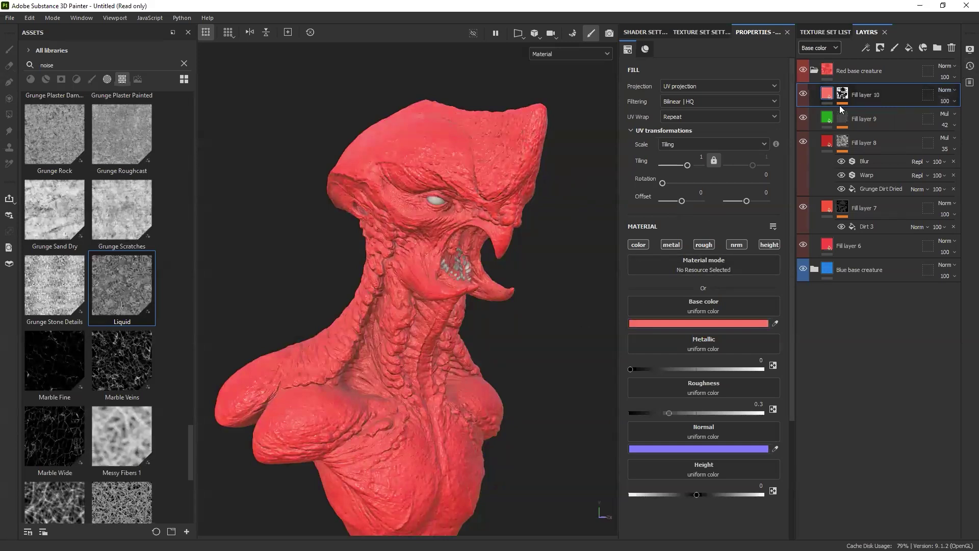
{"action": "left_click", "coordinate": [949, 91]}
{"action": "left_click", "coordinate": [935, 138]}
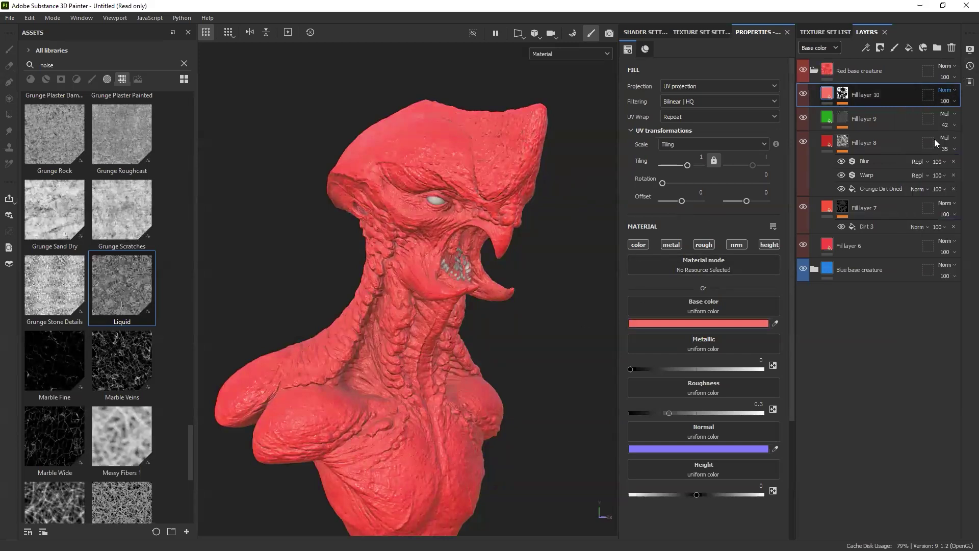
Set Fill layer 10's base color to the purple 7A3899.
{"action": "left_click", "coordinate": [717, 326]}
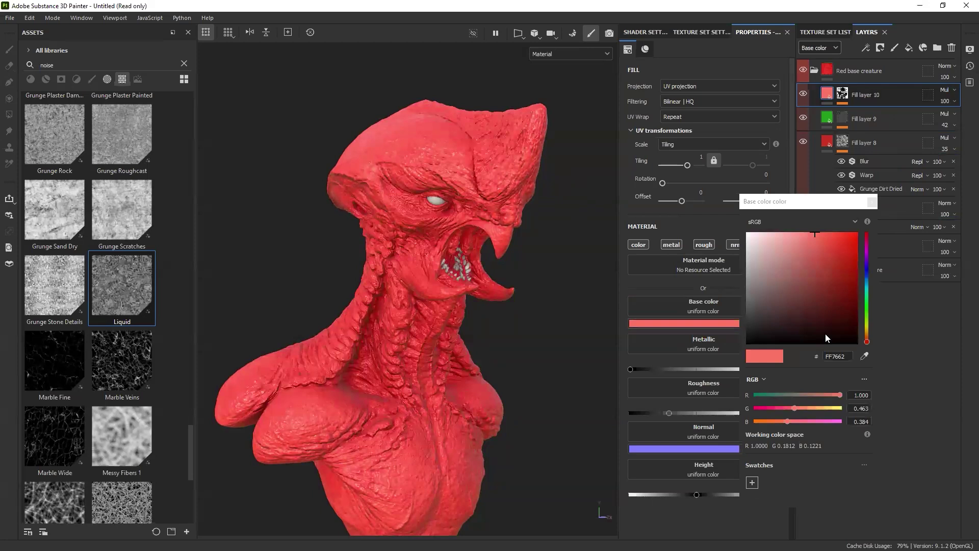
{"action": "left_click", "coordinate": [866, 275]}
{"action": "left_click", "coordinate": [797, 248]}
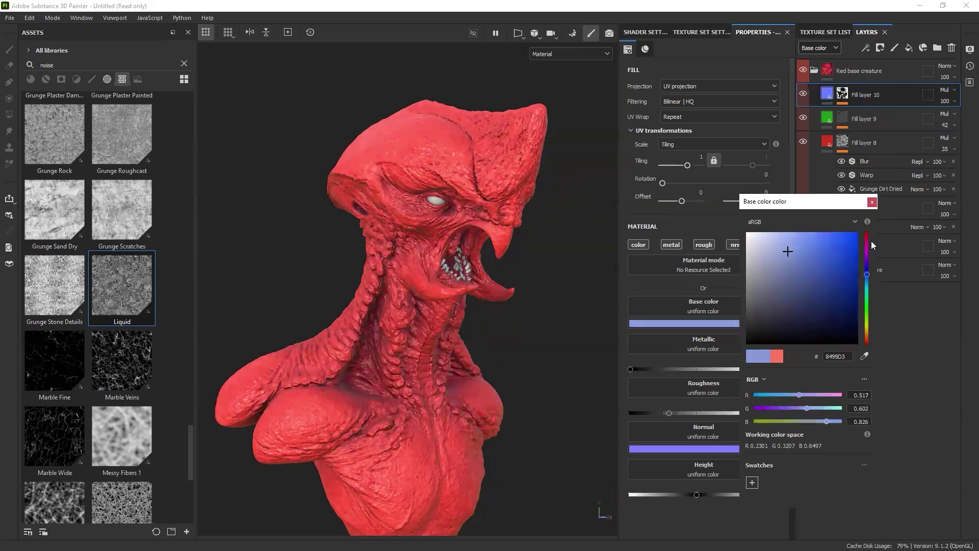
{"action": "left_click", "coordinate": [866, 257]}
{"action": "left_click_drag", "start_coordinate": [800, 296], "coordinate": [815, 277]}
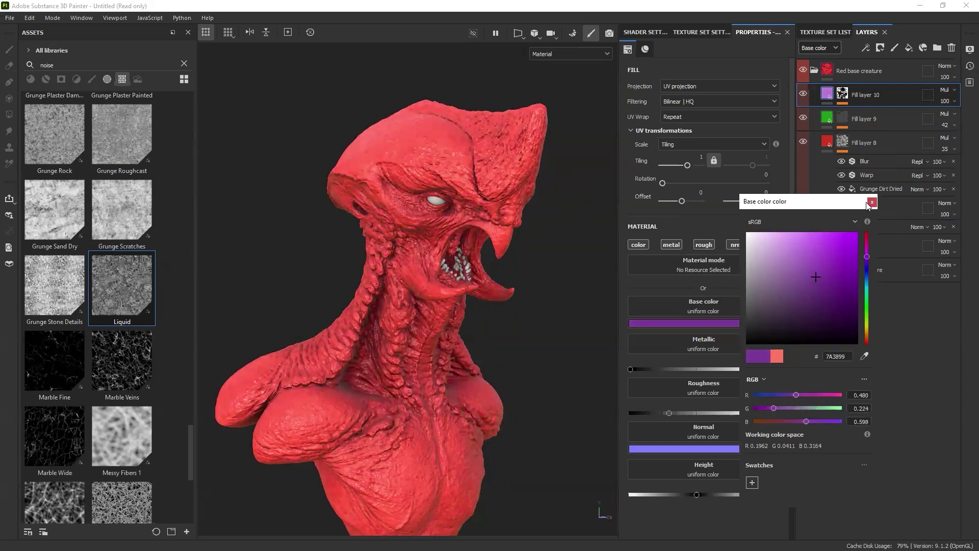
{"action": "left_click", "coordinate": [872, 203]}
Set the Ambient Occlusion generator's Global Balance to 0.28 and lower Fill layer 10's opacity to 62.
{"action": "left_click_drag", "start_coordinate": [515, 217], "coordinate": [472, 219], "text": "alt"}
{"action": "left_click", "coordinate": [844, 96]}
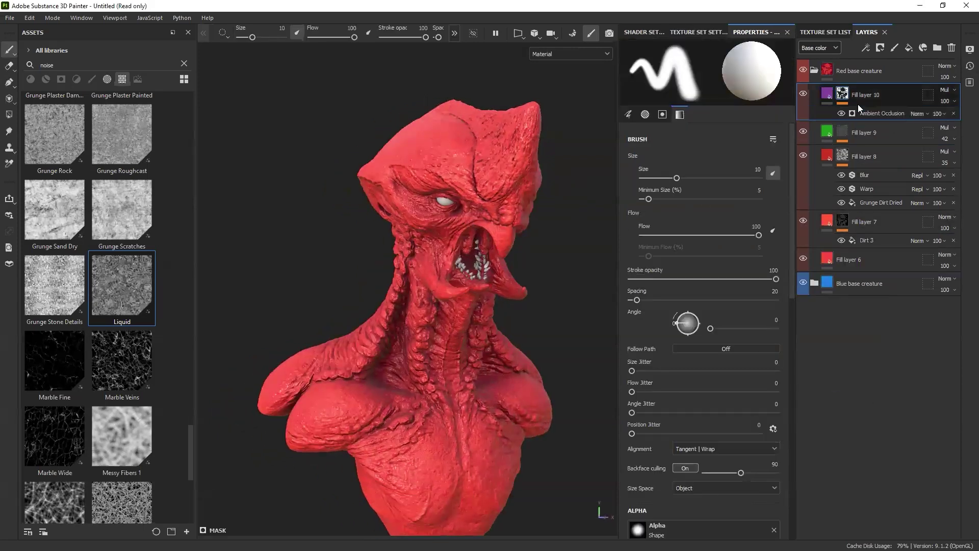
{"action": "left_click", "coordinate": [864, 111]}
{"action": "mouse_move", "coordinate": [685, 162]}
{"action": "left_mouse_down"}
{"action": "mouse_move", "coordinate": [649, 161]}
{"action": "mouse_move", "coordinate": [696, 163]}
{"action": "mouse_move", "coordinate": [677, 162]}
{"action": "left_mouse_up"}
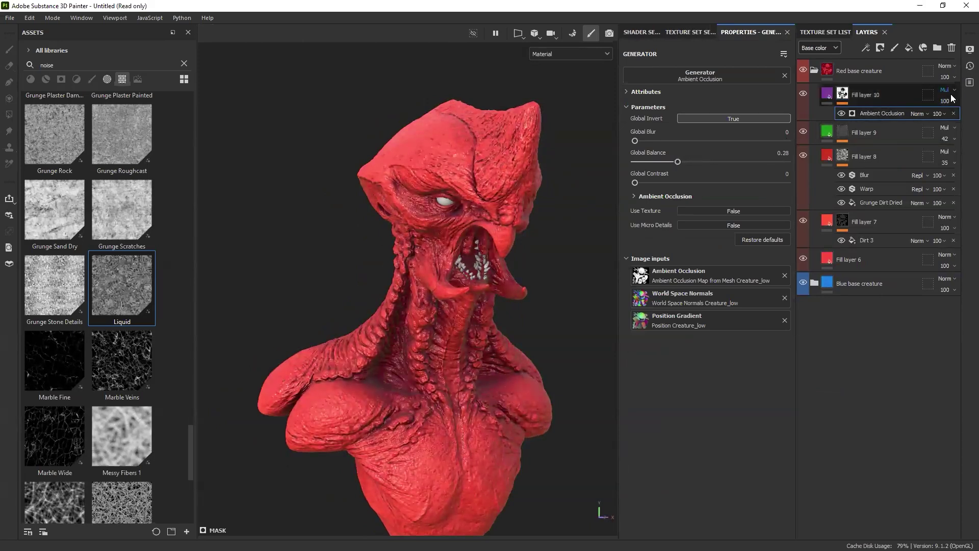
{"action": "left_click_drag", "start_coordinate": [957, 119], "coordinate": [955, 120]}
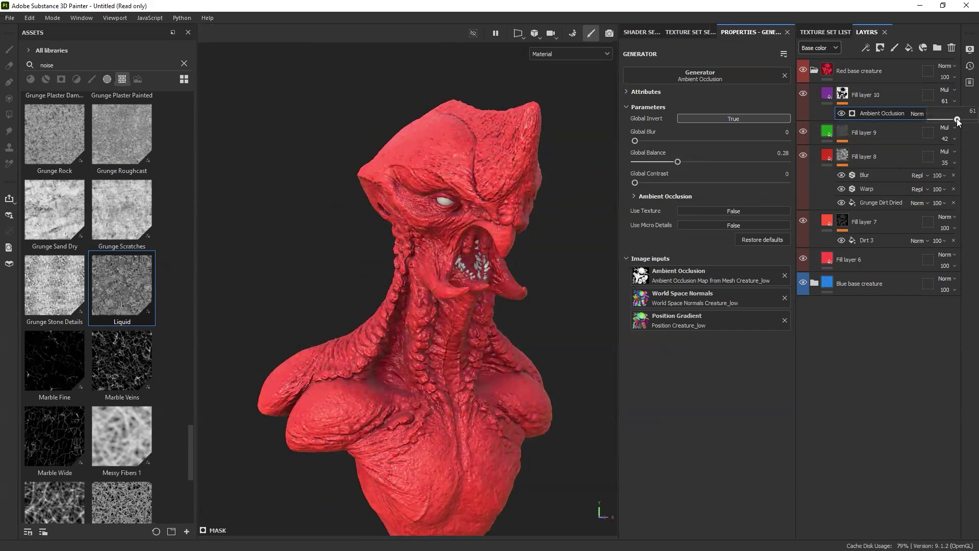
{"action": "left_click_drag", "start_coordinate": [582, 306], "coordinate": [556, 309], "text": "alt"}
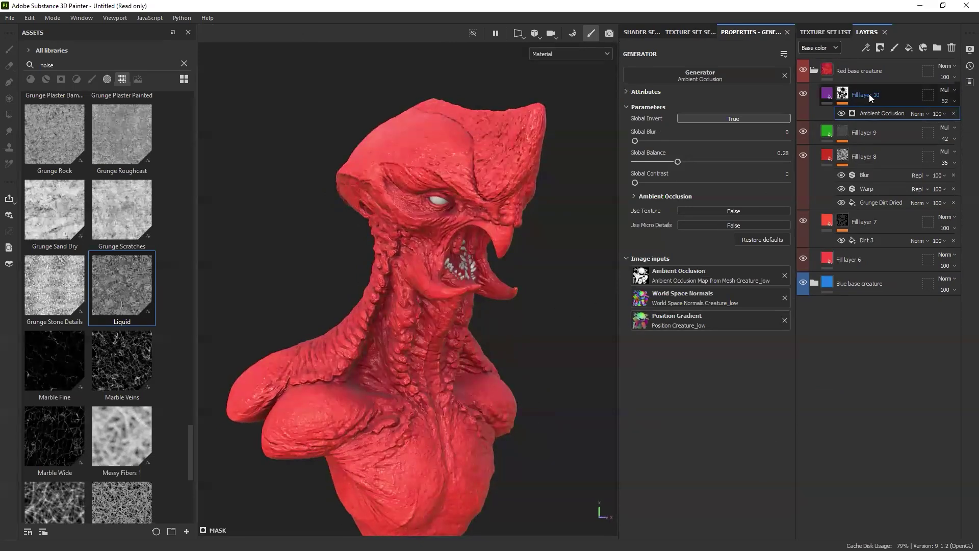
Collapse the Red base creature folder and add a fill layer above it with the gray base color 626262.
{"action": "left_click", "coordinate": [820, 72]}
{"action": "left_click", "coordinate": [815, 70]}
{"action": "mouse_move", "coordinate": [538, 183]}
{"action": "middle_mouse_down", "text": "alt"}
{"action": "mouse_move", "coordinate": [546, 197]}
{"action": "mouse_move", "coordinate": [547, 180]}
{"action": "middle_mouse_up", "text": "alt"}
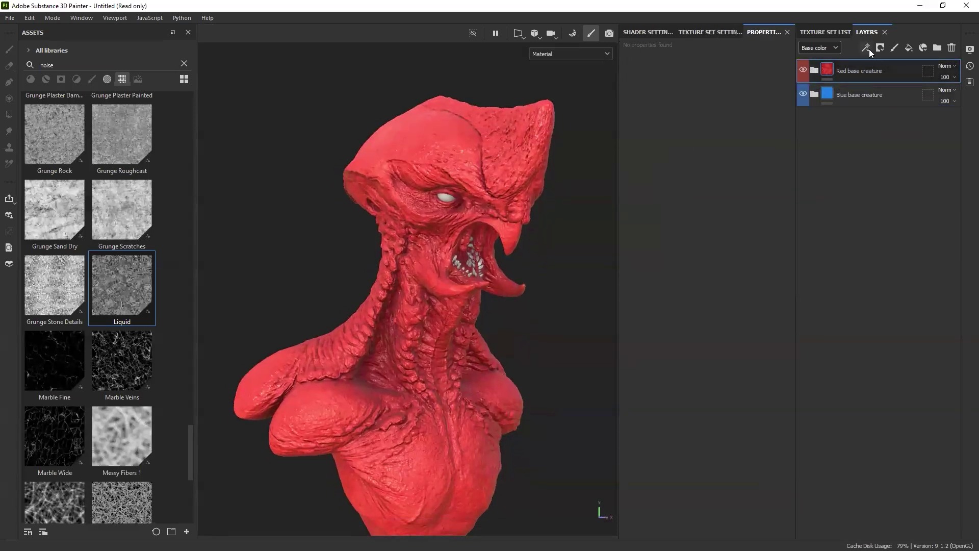
{"action": "left_click", "coordinate": [905, 49]}
{"action": "left_click", "coordinate": [704, 322]}
{"action": "left_click", "coordinate": [746, 301]}
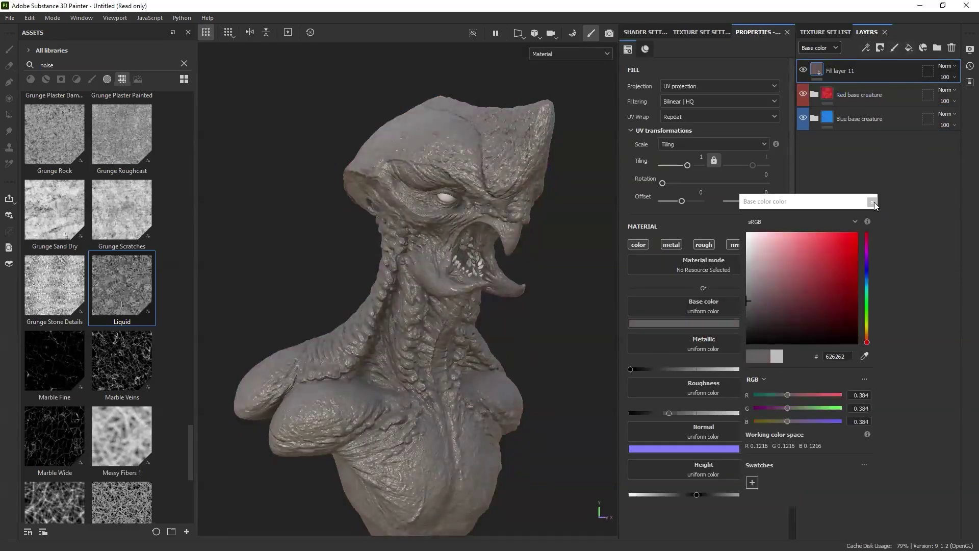
Add another fill layer above Fill layer 11 and give it a black mask.
{"action": "scroll", "coordinate": [433, 173], "scroll_direction": "up", "scroll_amount": 5}
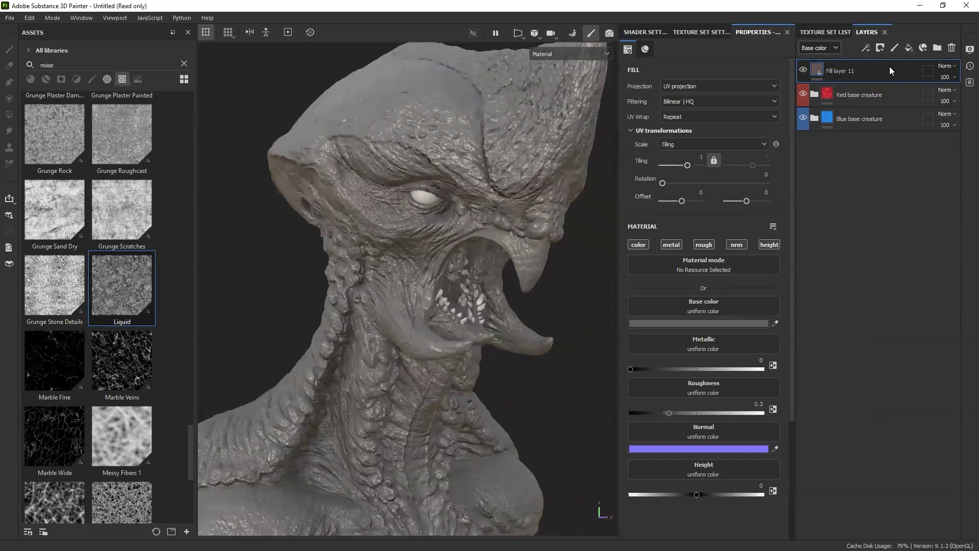
{"action": "left_click", "coordinate": [909, 49]}
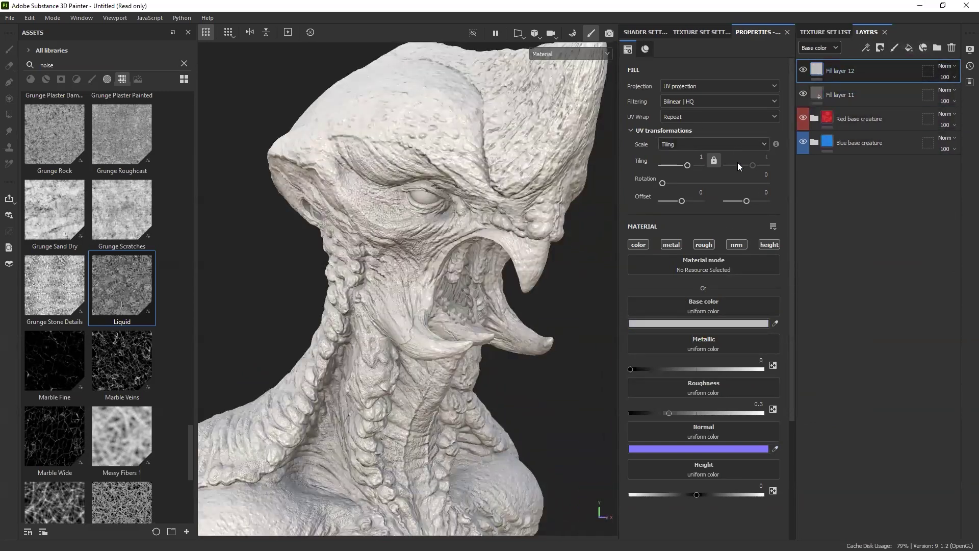
{"action": "left_click", "coordinate": [880, 47]}
{"action": "left_click", "coordinate": [888, 61]}
Add a Curvature generator to the black mask of Fill layer 12.
{"action": "left_click", "coordinate": [869, 50]}
{"action": "left_click", "coordinate": [874, 61]}
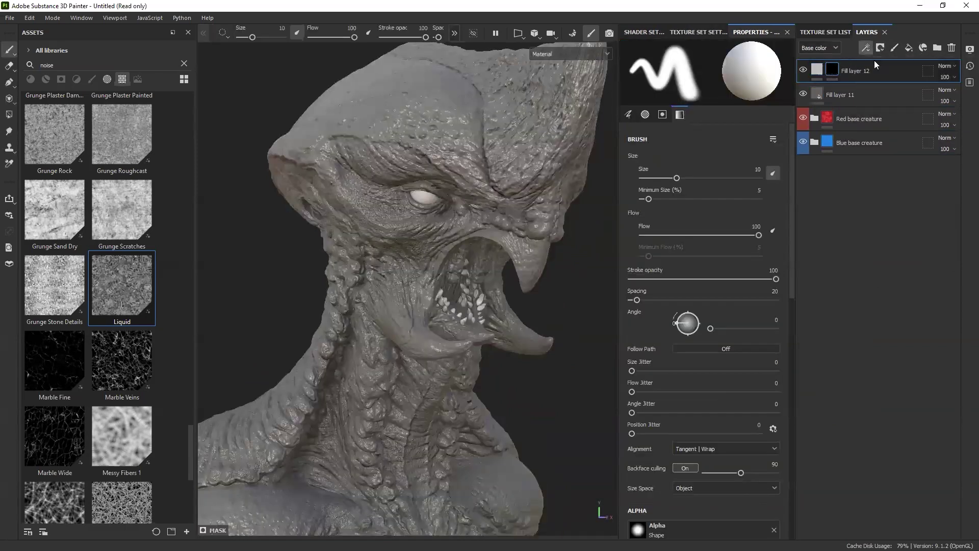
{"action": "left_click", "coordinate": [698, 73]}
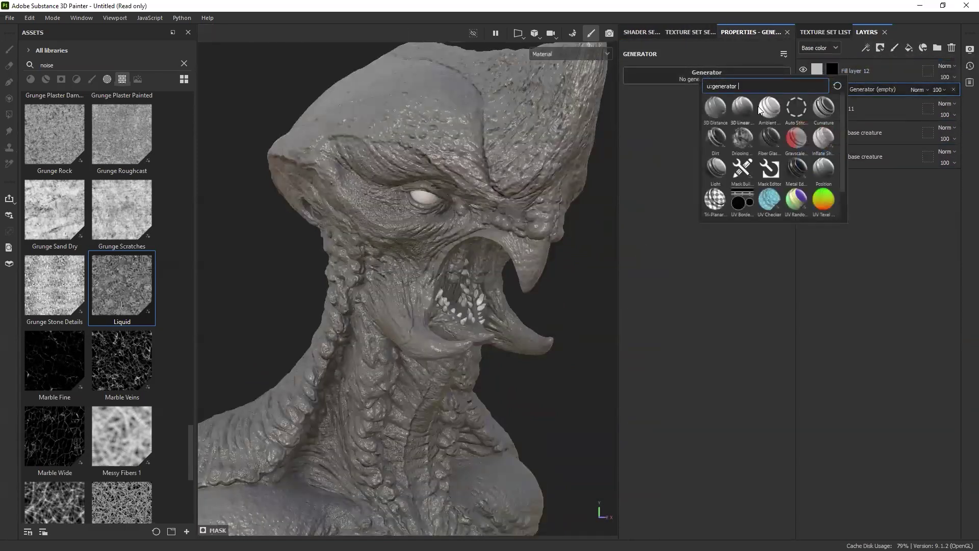
{"action": "left_click", "coordinate": [824, 109]}
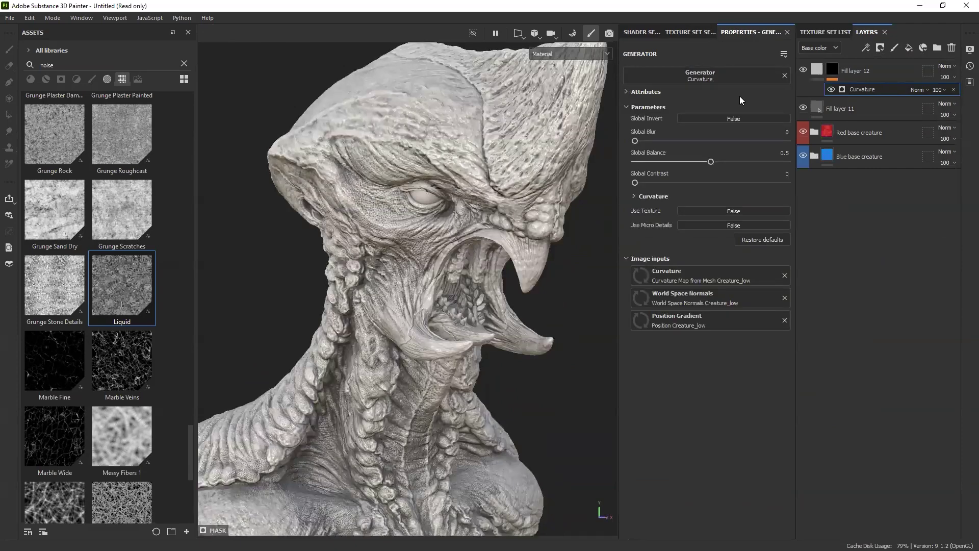
Display Fill layer 12's mask and examine the curvature detail on the creature's head, neck and chest.
{"action": "scroll", "coordinate": [419, 271], "scroll_direction": "down", "scroll_amount": 6}
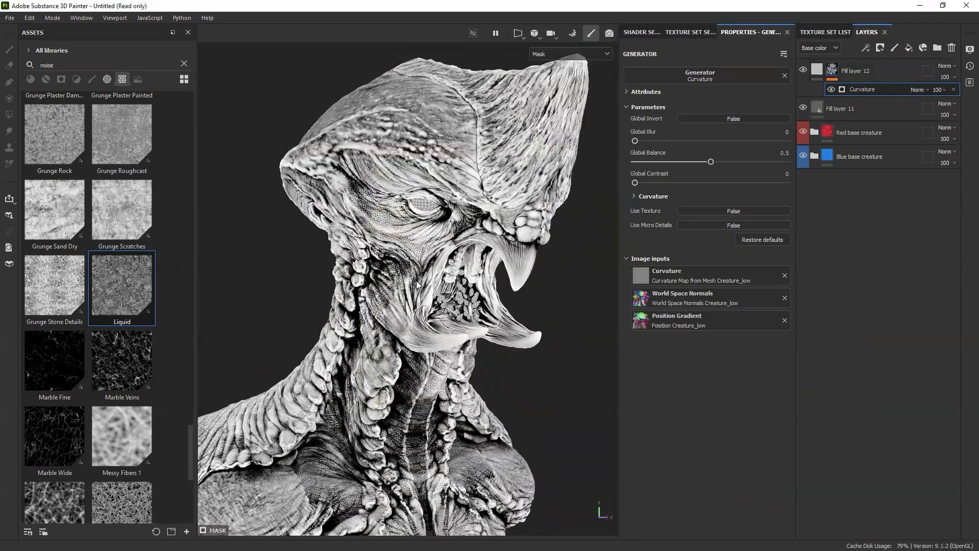
{"action": "left_click_drag", "start_coordinate": [419, 247], "coordinate": [392, 275], "text": "alt"}
{"action": "scroll", "coordinate": [426, 457], "scroll_direction": "up", "scroll_amount": 2}
{"action": "scroll", "coordinate": [356, 181], "scroll_direction": "up", "scroll_amount": 6}
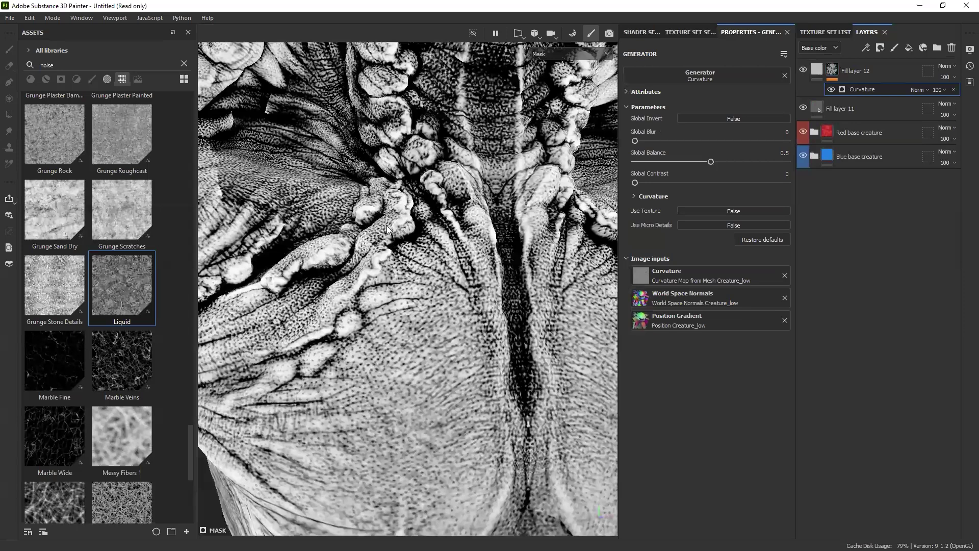
{"action": "right_click_drag", "start_coordinate": [386, 230], "coordinate": [407, 77], "text": "alt"}
{"action": "left_click_drag", "start_coordinate": [407, 123], "coordinate": [457, 240], "text": "alt"}
{"action": "scroll", "coordinate": [459, 210], "scroll_direction": "up", "scroll_amount": 3}
Return to the material display and set Fill layer 12's base color to black.
{"action": "left_click", "coordinate": [819, 71]}
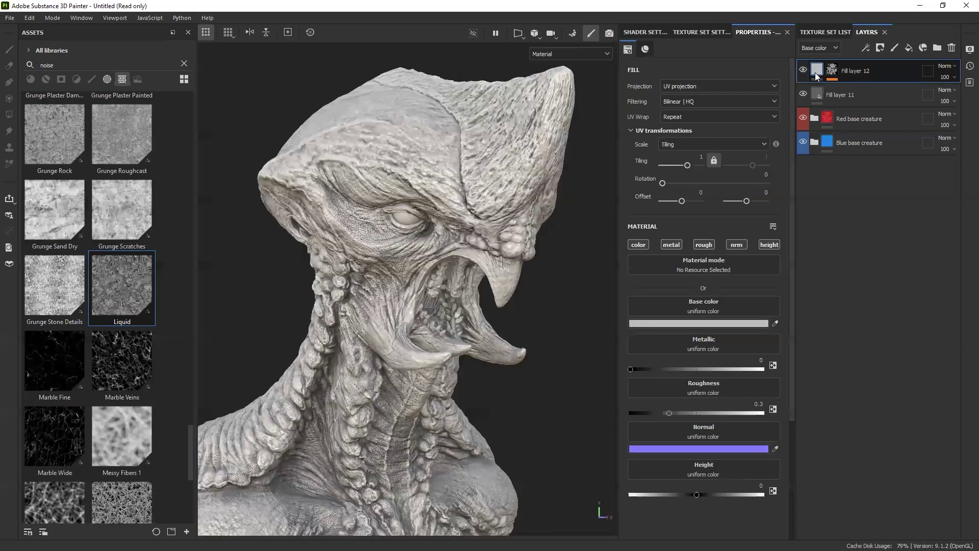
{"action": "left_click", "coordinate": [733, 324]}
{"action": "left_click_drag", "start_coordinate": [759, 322], "coordinate": [734, 365]}
{"action": "left_click", "coordinate": [872, 202]}
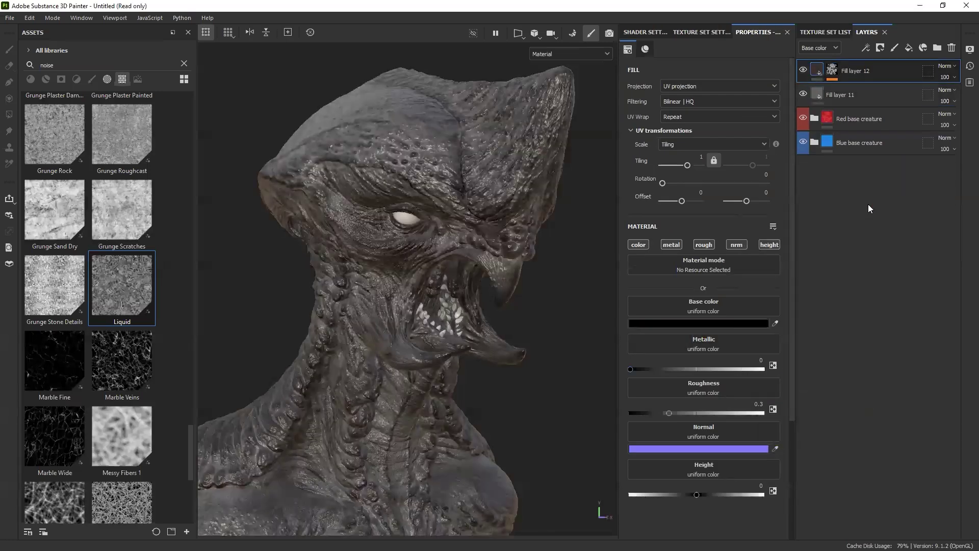
Turn on Global Invert for Fill layer 12's Curvature generator and set its Global Balance to 0.36.
{"action": "left_click", "coordinate": [832, 71]}
{"action": "left_click", "coordinate": [855, 88]}
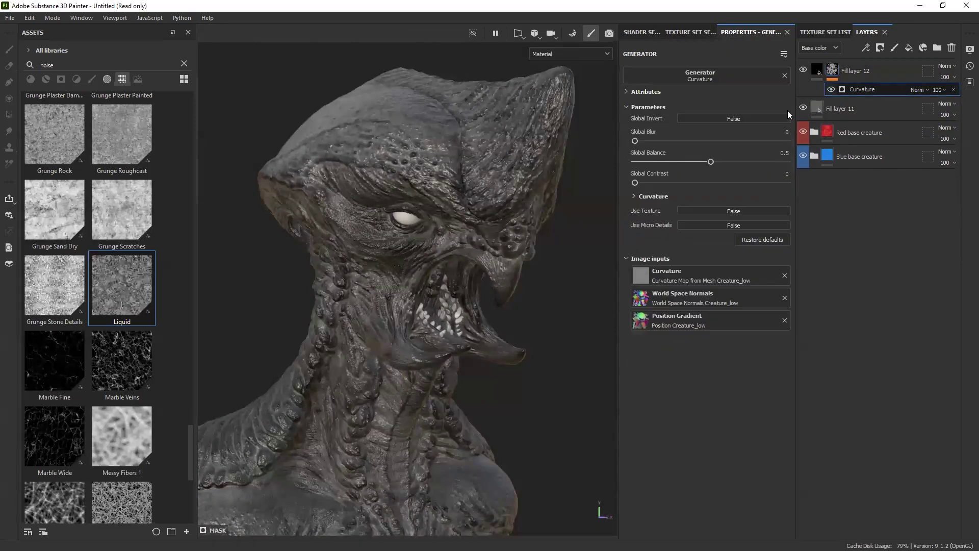
{"action": "left_click", "coordinate": [709, 118]}
{"action": "left_click_drag", "start_coordinate": [552, 256], "coordinate": [334, 390], "text": "alt"}
{"action": "scroll", "coordinate": [536, 131], "scroll_direction": "up", "scroll_amount": 3}
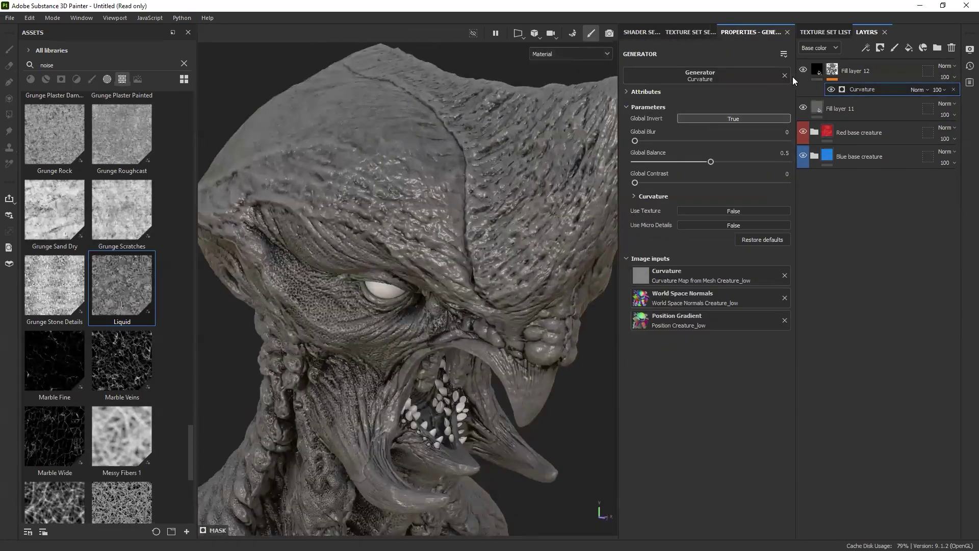
{"action": "left_click_drag", "start_coordinate": [489, 72], "coordinate": [455, 110], "text": "alt"}
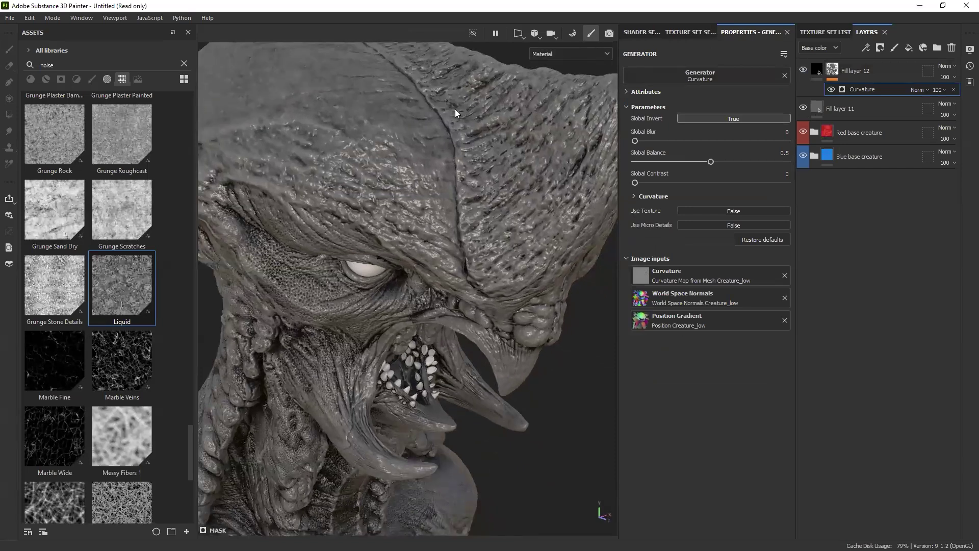
{"action": "left_click_drag", "start_coordinate": [716, 158], "coordinate": [689, 163]}
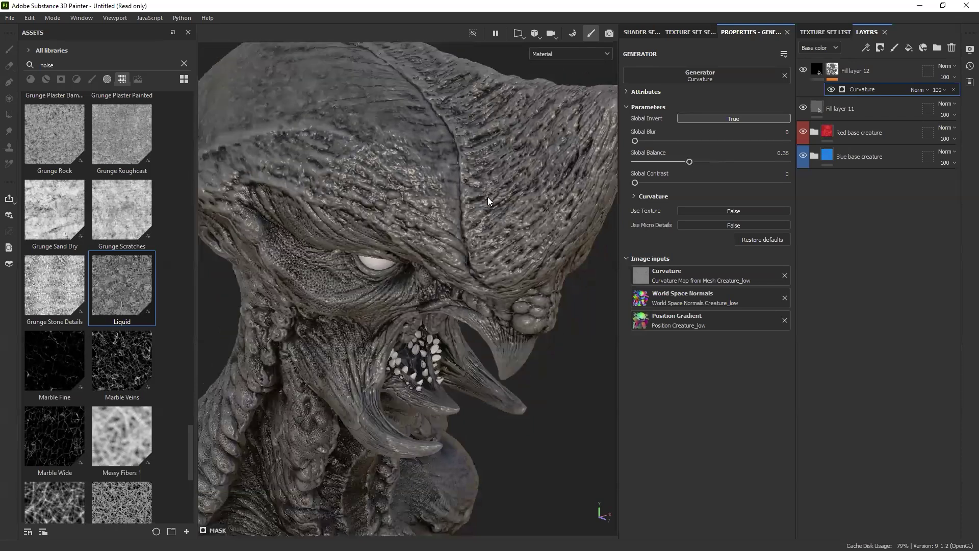
Display Fill layer 12's mask and set the generator's Curvature values to Sharp 0.86, Fine 0.67, Soft 0.69, Medium 0.44 and Large 0.5.
{"action": "right_click_drag", "start_coordinate": [487, 197], "coordinate": [440, 265], "text": "alt"}
{"action": "left_click_drag", "start_coordinate": [439, 265], "coordinate": [418, 235], "text": "alt"}
{"action": "middle_click_drag", "start_coordinate": [418, 235], "coordinate": [436, 254], "text": "alt"}
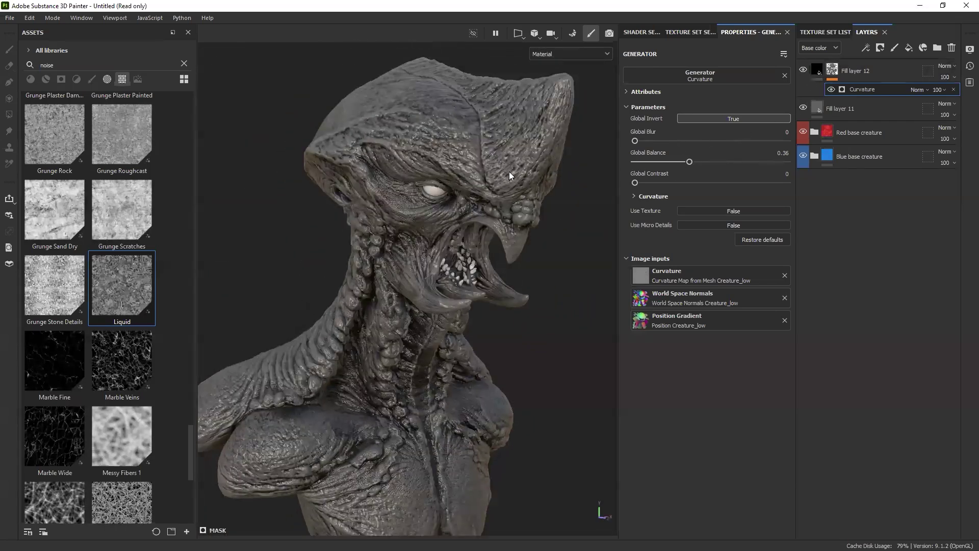
{"action": "left_click", "coordinate": [833, 70], "text": "alt"}
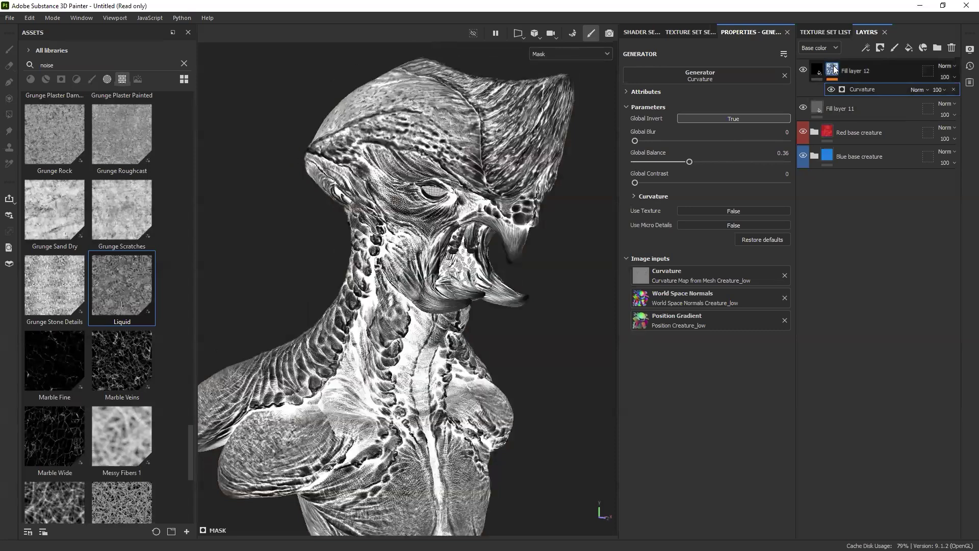
{"action": "left_click", "coordinate": [653, 197]}
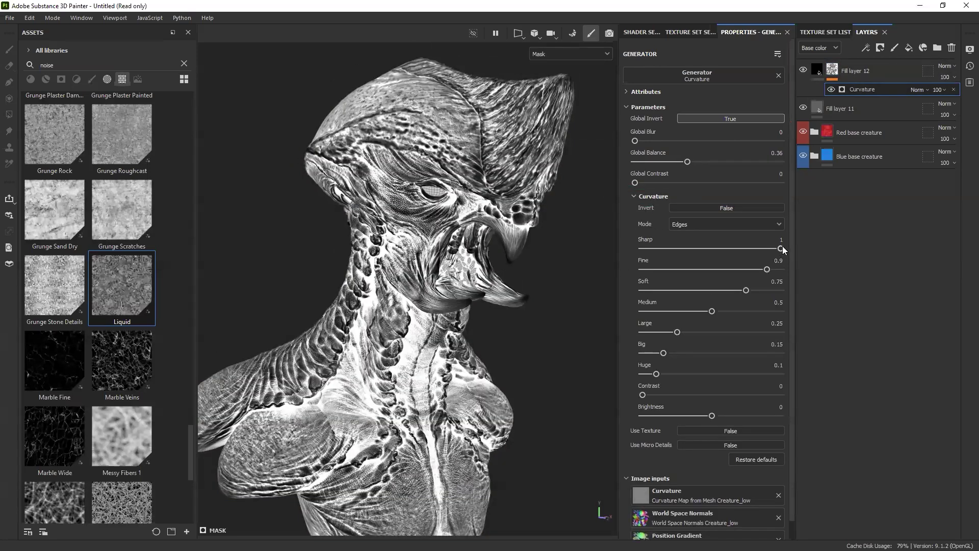
{"action": "mouse_move", "coordinate": [781, 248]}
{"action": "left_mouse_down"}
{"action": "mouse_move", "coordinate": [651, 248]}
{"action": "mouse_move", "coordinate": [779, 249]}
{"action": "left_mouse_up"}
{"action": "left_click_drag", "start_coordinate": [721, 261], "coordinate": [828, 256]}
{"action": "right_click_drag", "start_coordinate": [384, 339], "coordinate": [469, 275], "text": "alt"}
{"action": "scroll", "coordinate": [429, 261], "scroll_direction": "up", "scroll_amount": 2}
{"action": "left_click_drag", "start_coordinate": [779, 248], "coordinate": [711, 330]}
{"action": "left_click", "coordinate": [763, 268]}
Set the Curvature generator's Global Balance to 0.44 and Global Contrast to 0.06.
{"action": "right_click_drag", "start_coordinate": [494, 275], "coordinate": [530, 198], "text": "alt"}
{"action": "middle_click_drag", "start_coordinate": [530, 198], "coordinate": [491, 235], "text": "alt"}
{"action": "mouse_move", "coordinate": [687, 162]}
{"action": "left_mouse_down"}
{"action": "mouse_move", "coordinate": [709, 157]}
{"action": "mouse_move", "coordinate": [699, 161]}
{"action": "left_mouse_up"}
{"action": "left_click_drag", "start_coordinate": [635, 183], "coordinate": [644, 183]}
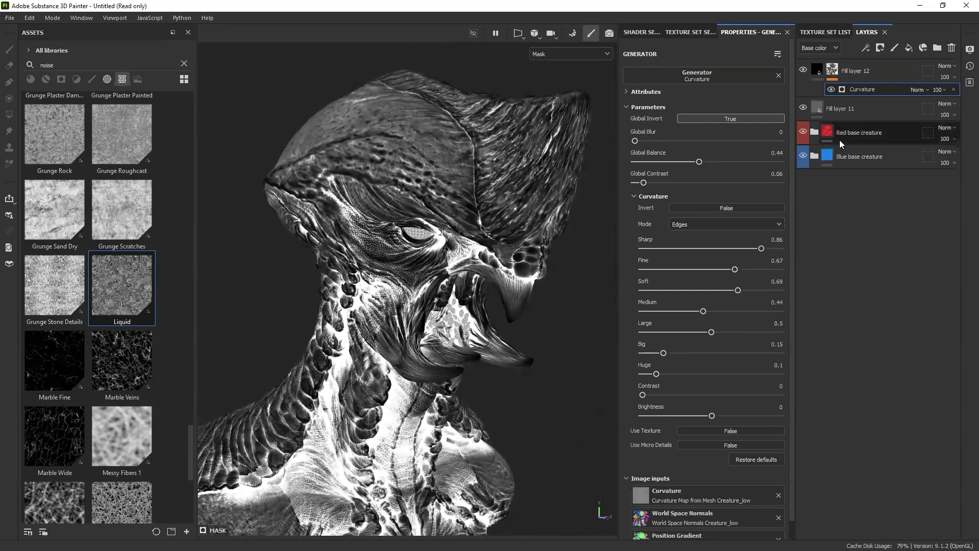
Return to the material display and remove the Curvature generator from Fill layer 12's mask.
{"action": "left_click", "coordinate": [817, 71]}
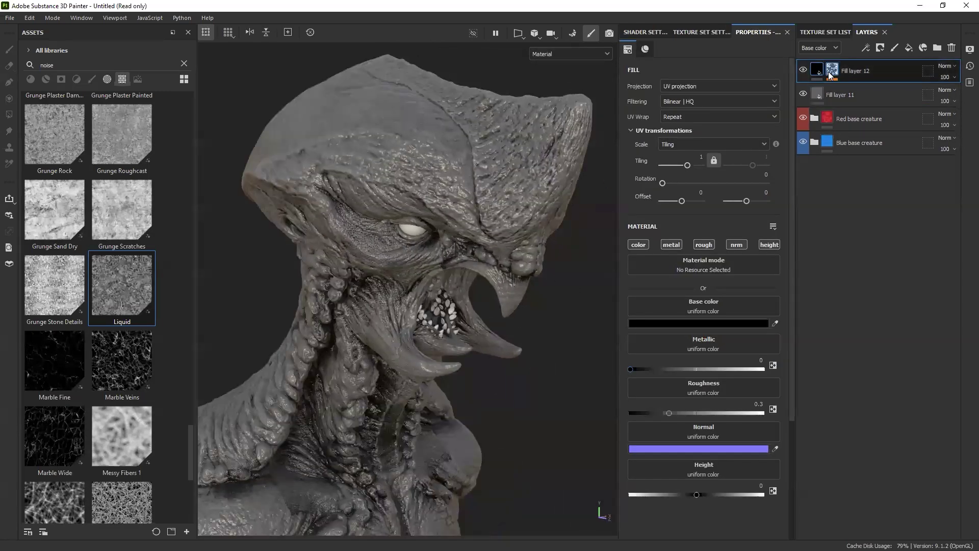
{"action": "left_click", "coordinate": [831, 70]}
{"action": "left_click", "coordinate": [953, 89]}
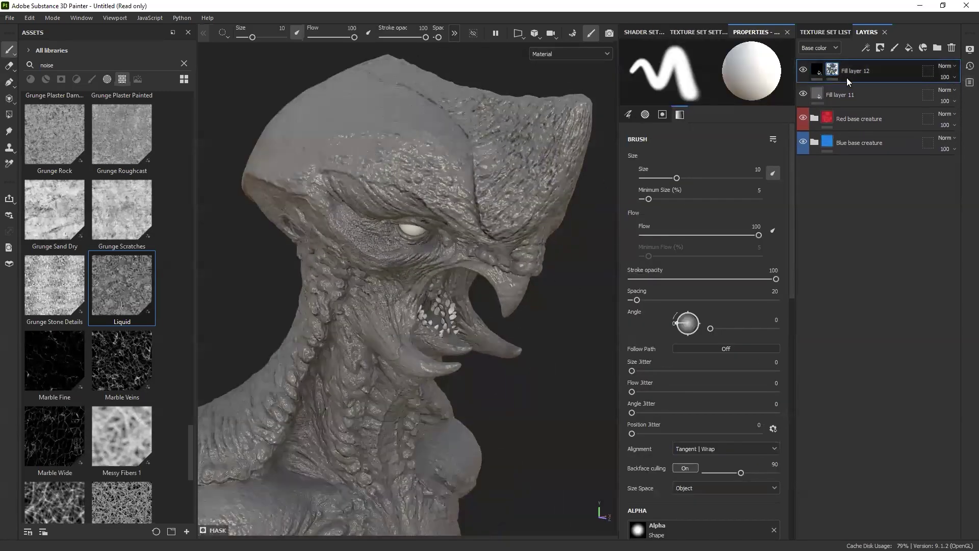
Add a fresh Curvature generator to Fill layer 12's mask, set its Global Balance to 0.55, and select the layer's fill content.
{"action": "left_click", "coordinate": [866, 47]}
{"action": "left_click", "coordinate": [898, 62]}
{"action": "left_click", "coordinate": [741, 74]}
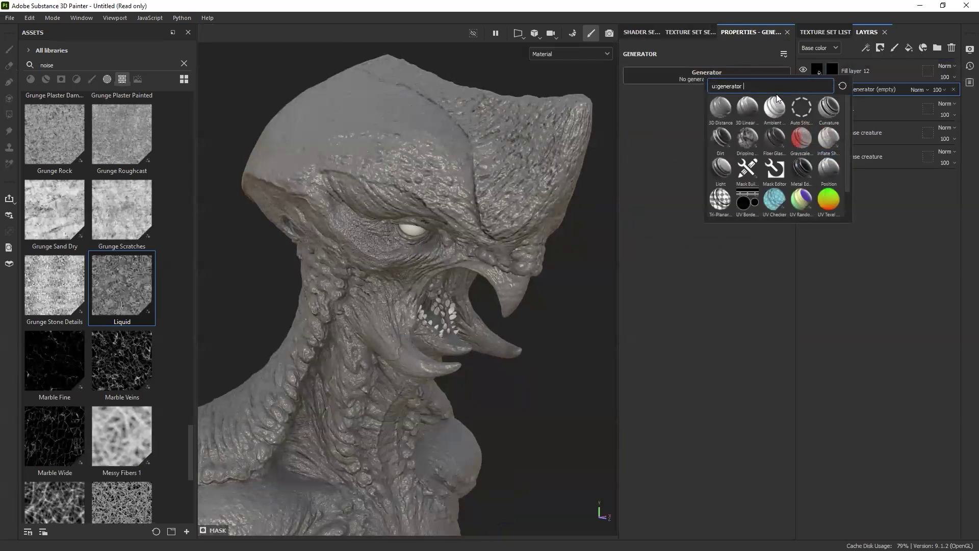
{"action": "left_click", "coordinate": [828, 110]}
{"action": "mouse_move", "coordinate": [710, 162]}
{"action": "left_mouse_down"}
{"action": "mouse_move", "coordinate": [694, 159]}
{"action": "mouse_move", "coordinate": [719, 161]}
{"action": "left_mouse_up"}
{"action": "left_click_drag", "start_coordinate": [508, 179], "coordinate": [509, 182], "text": "alt"}
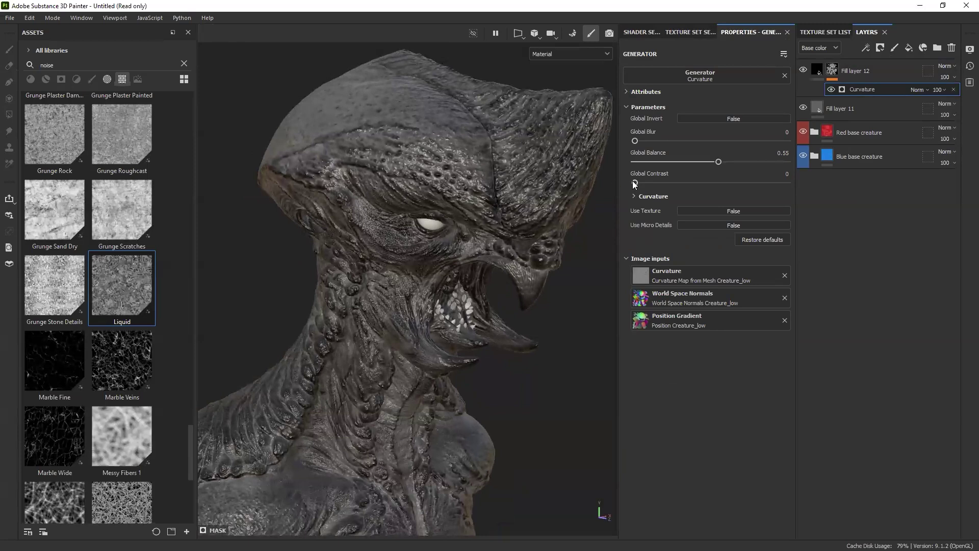
{"action": "left_click", "coordinate": [815, 75]}
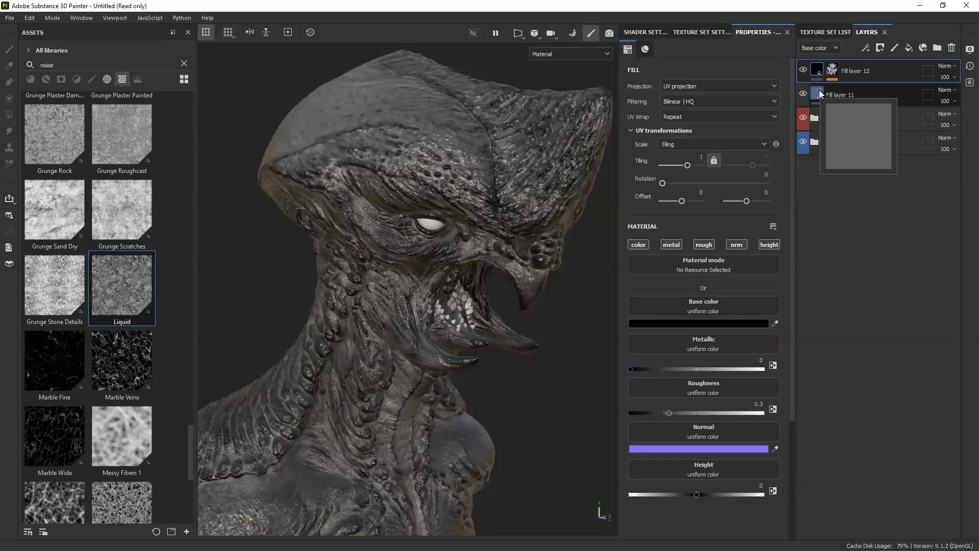
Restrict Fill layer 12's material to the color channel only.
{"action": "left_click", "coordinate": [818, 94]}
{"action": "left_click", "coordinate": [818, 70]}
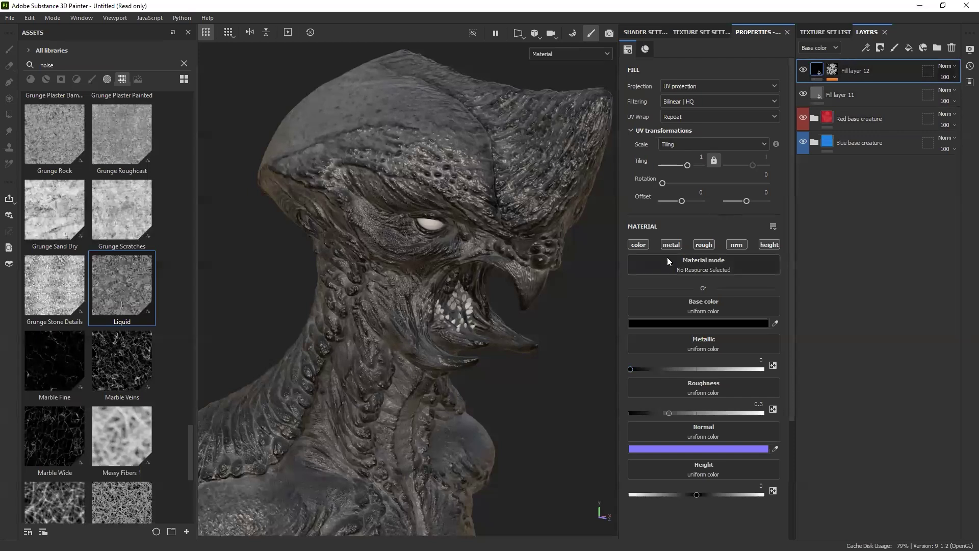
{"action": "left_click", "coordinate": [638, 245]}
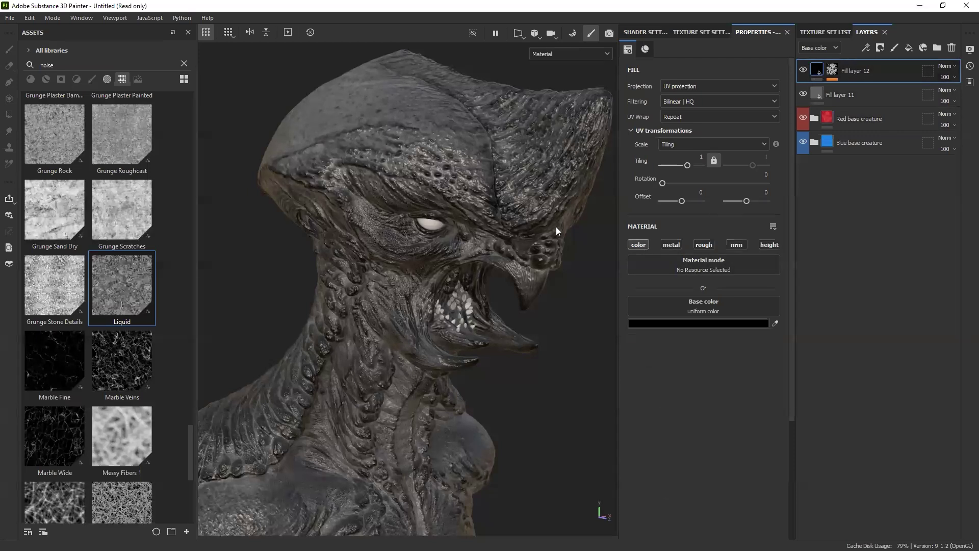
Keep only the color and rough channels on Fill layer 11 and set its Roughness to 0.4624.
{"action": "left_click", "coordinate": [847, 95]}
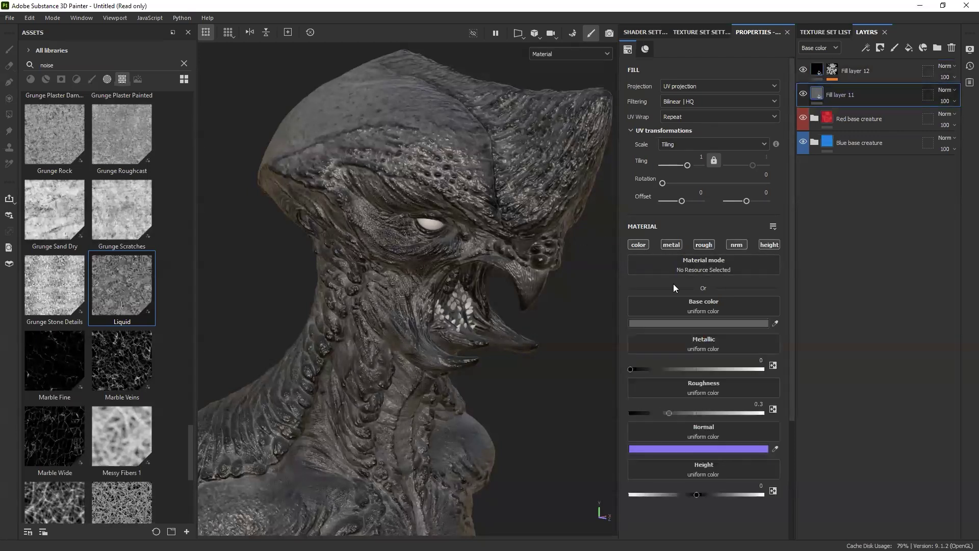
{"action": "left_click", "coordinate": [640, 245]}
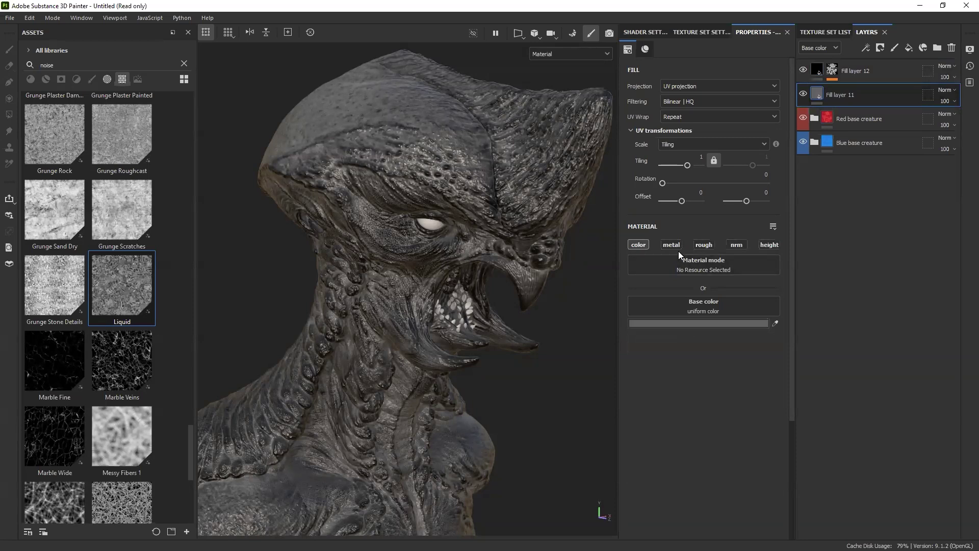
{"action": "left_click", "coordinate": [711, 246]}
{"action": "mouse_move", "coordinate": [672, 369]}
{"action": "left_mouse_down"}
{"action": "mouse_move", "coordinate": [712, 367]}
{"action": "mouse_move", "coordinate": [691, 367]}
{"action": "left_mouse_up"}
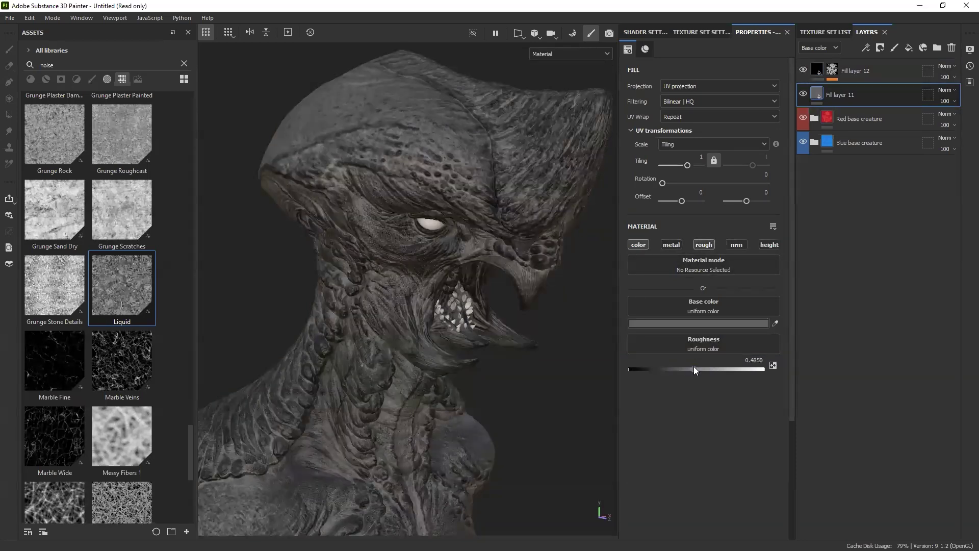
{"action": "right_click_drag", "start_coordinate": [520, 319], "coordinate": [491, 327], "text": "shift"}
{"action": "scroll", "coordinate": [446, 265], "scroll_direction": "up", "scroll_amount": 5}
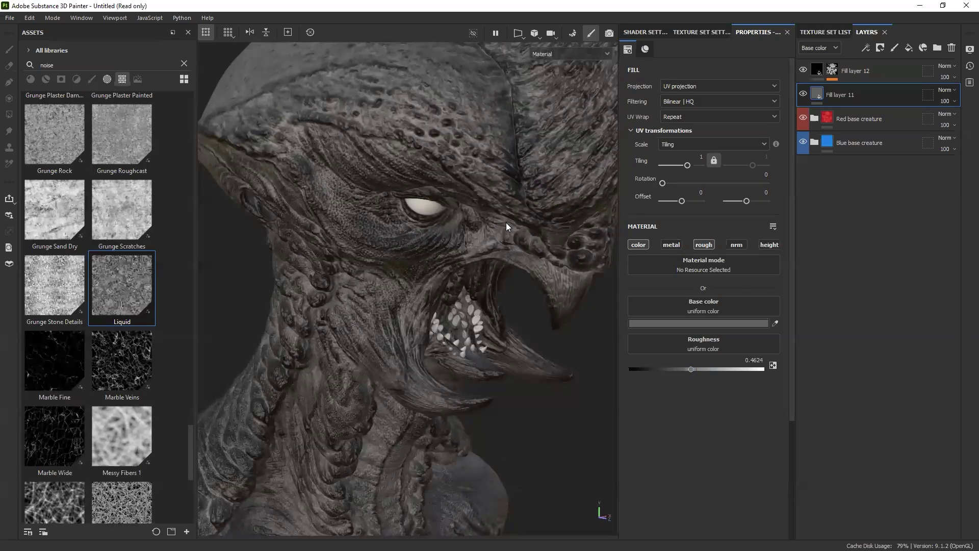
{"action": "middle_click_drag", "start_coordinate": [535, 186], "coordinate": [531, 211], "text": "alt"}
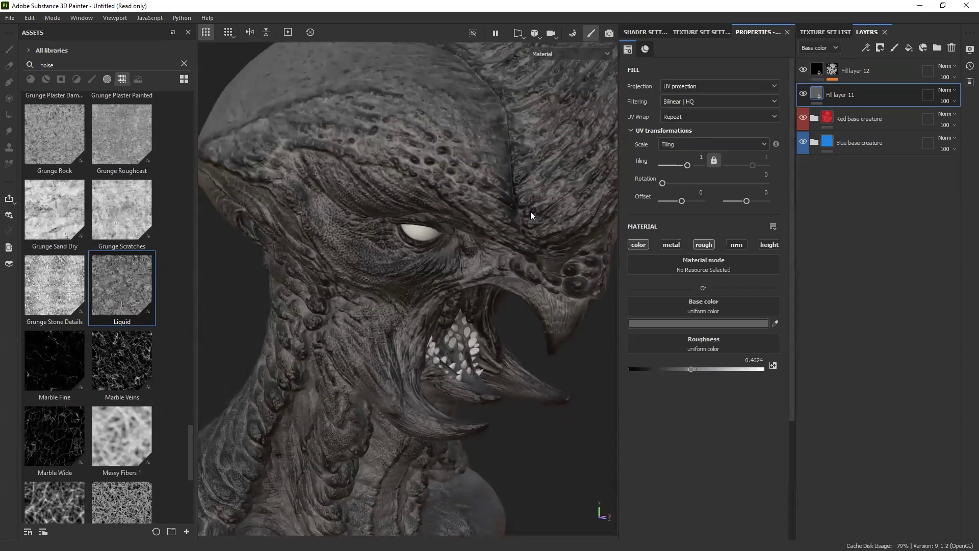
Set Global Invert to True on the Curvature generator in Fill layer 12's mask.
{"action": "left_click", "coordinate": [832, 71]}
{"action": "left_click", "coordinate": [861, 89]}
{"action": "left_click", "coordinate": [730, 119]}
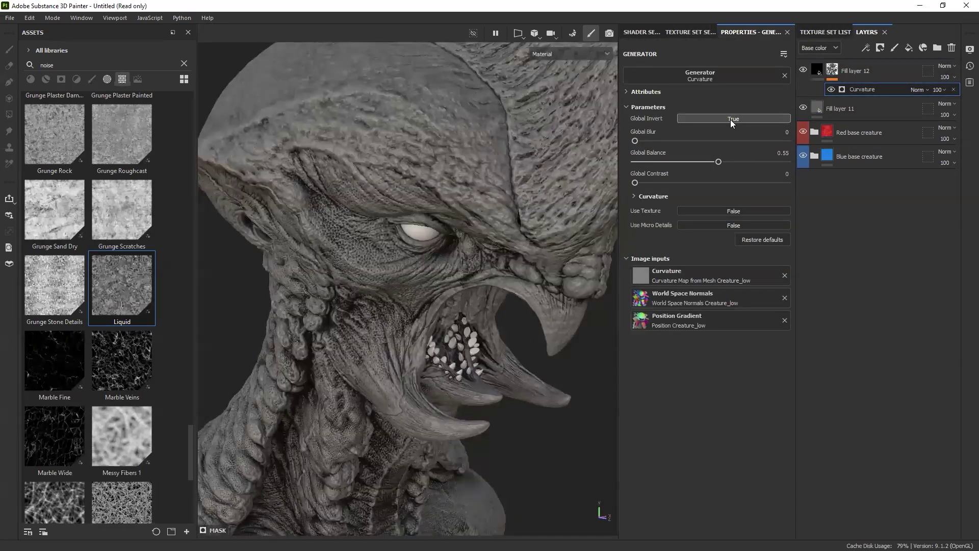
Enable the rough channel on Fill layer 12 and set its Roughness to 0.6767.
{"action": "left_click", "coordinate": [830, 76]}
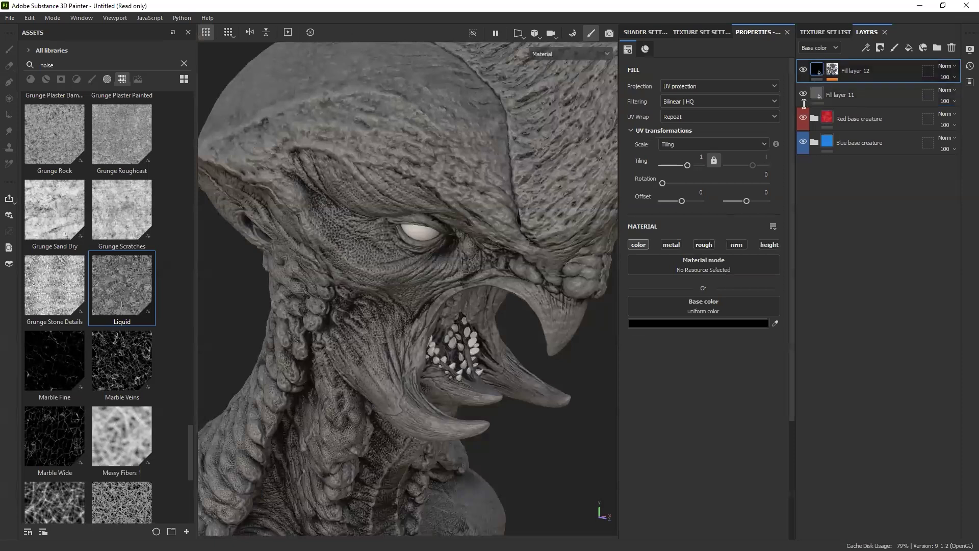
{"action": "left_click", "coordinate": [702, 243]}
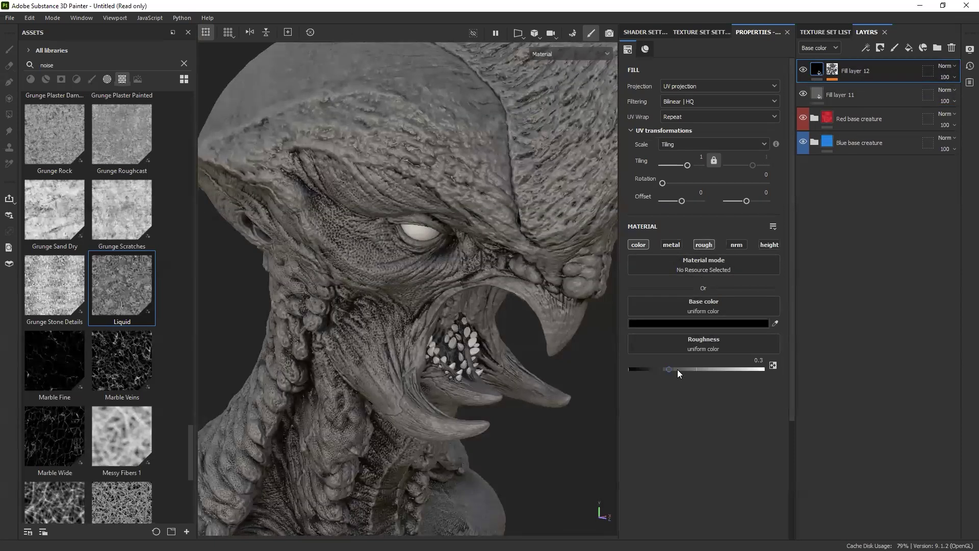
{"action": "left_click_drag", "start_coordinate": [678, 370], "coordinate": [742, 371]}
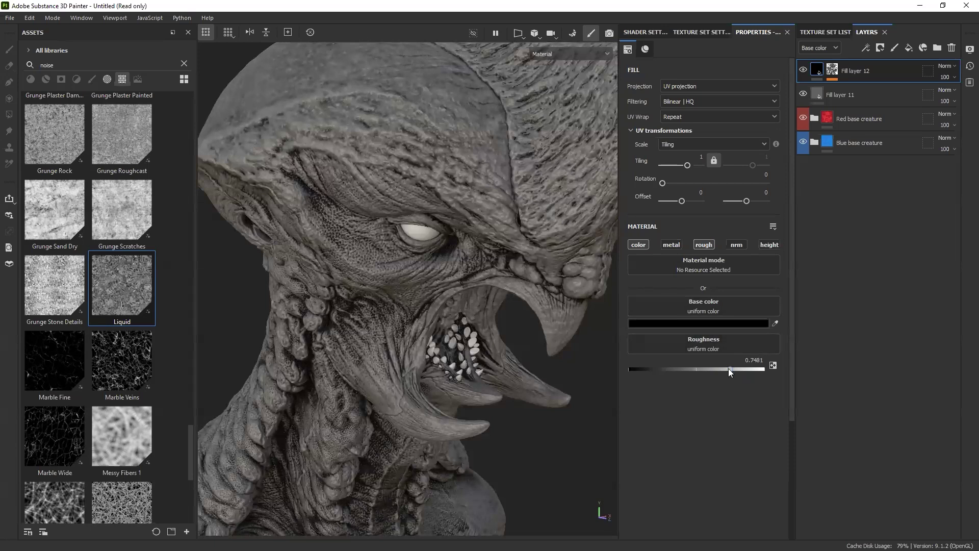
{"action": "left_click_drag", "start_coordinate": [726, 369], "coordinate": [716, 370]}
{"action": "scroll", "coordinate": [420, 276], "scroll_direction": "down", "scroll_amount": 5}
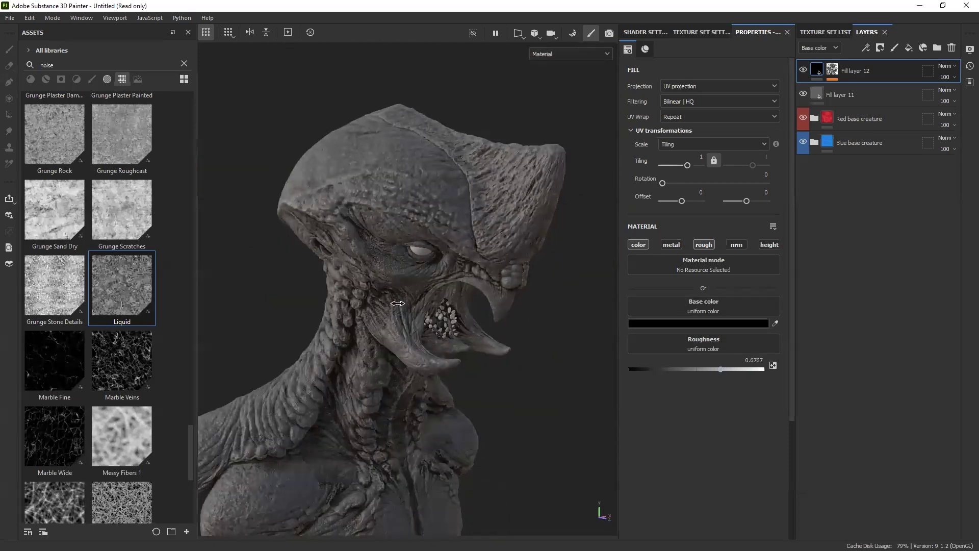
{"action": "middle_click_drag", "start_coordinate": [435, 316], "coordinate": [472, 256]}
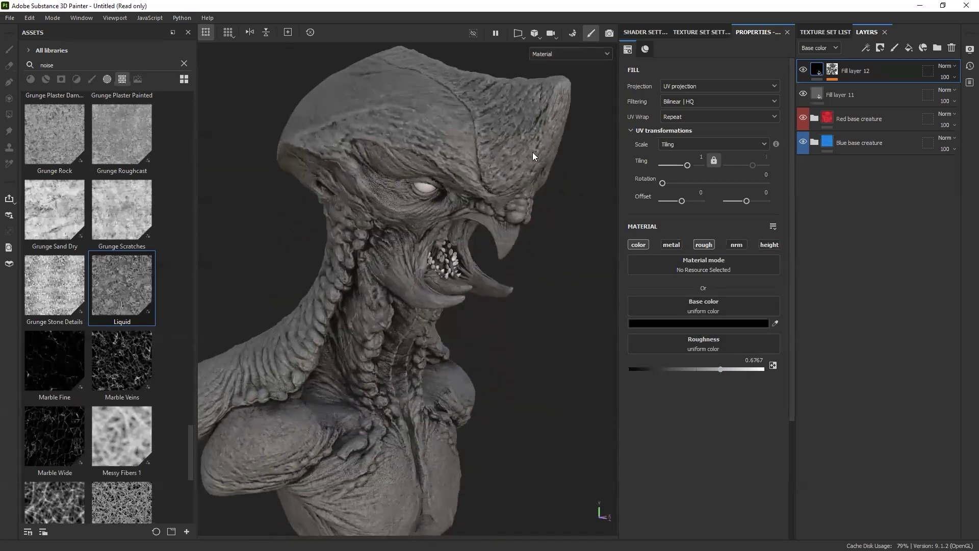
Add a new fill layer above Fill layer 12 with a black mask driven by a Dirt generator.
{"action": "left_click", "coordinate": [907, 48]}
{"action": "left_click", "coordinate": [865, 47]}
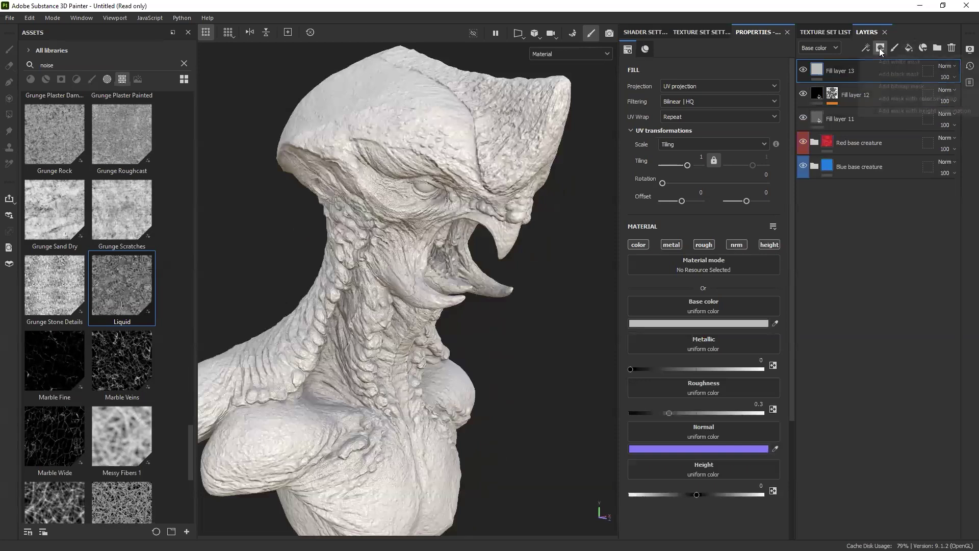
{"action": "left_click", "coordinate": [892, 68]}
{"action": "left_click", "coordinate": [868, 48]}
{"action": "left_click", "coordinate": [883, 61]}
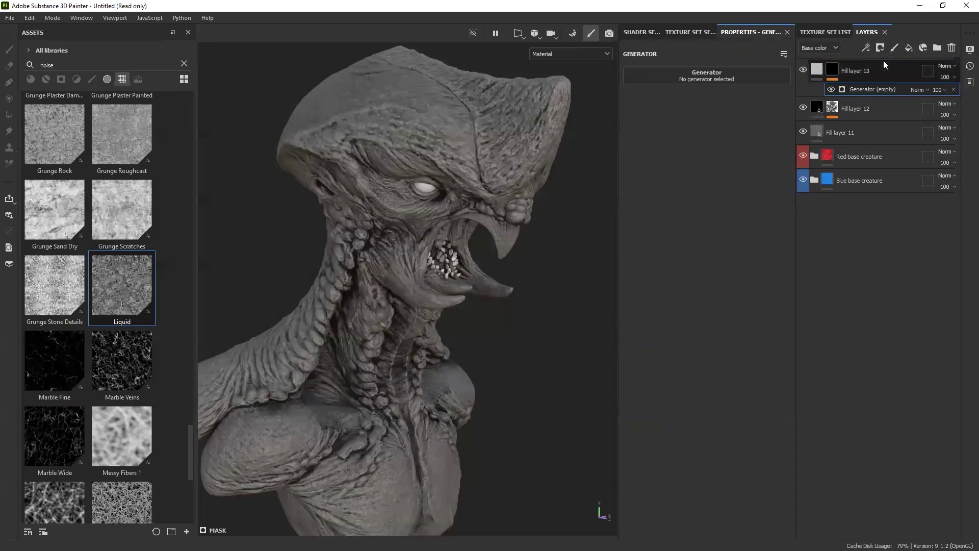
{"action": "left_click", "coordinate": [685, 84]}
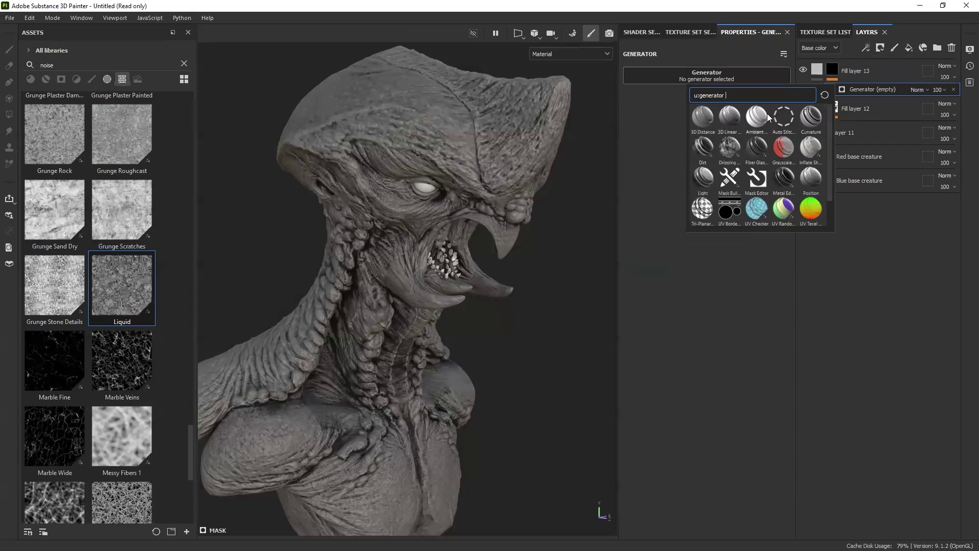
{"action": "mouse_move", "coordinate": [809, 118]}
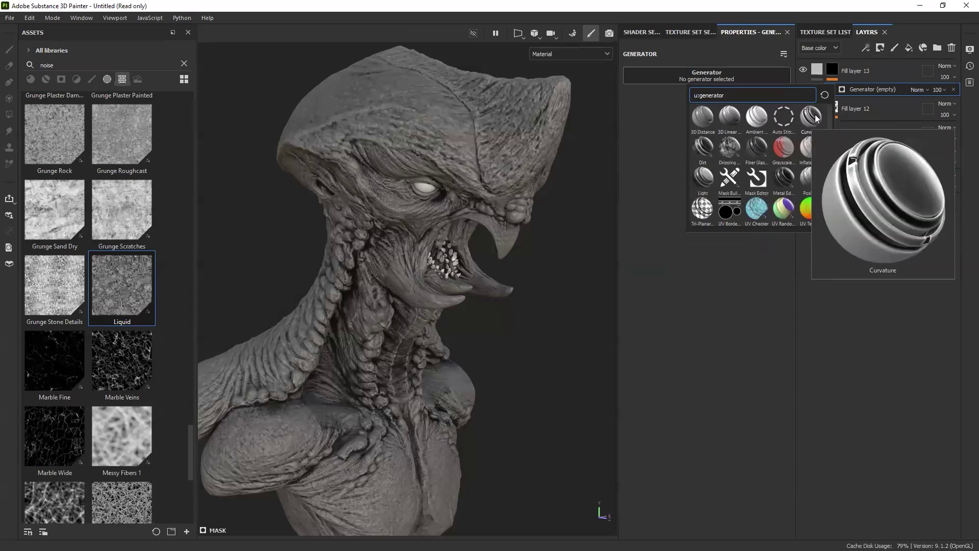
{"action": "left_click", "coordinate": [703, 148]}
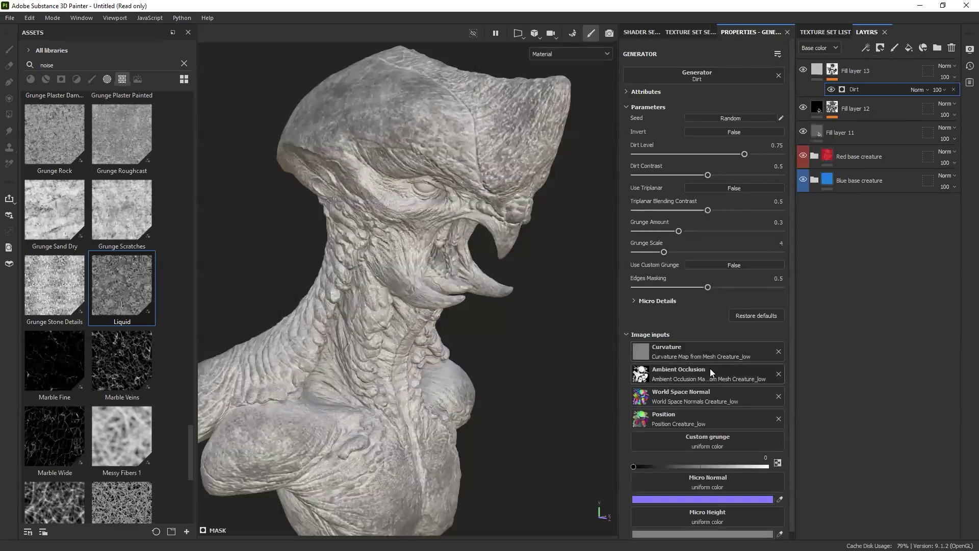
Set Fill layer 13's base color to the red B31212.
{"action": "left_click", "coordinate": [817, 69]}
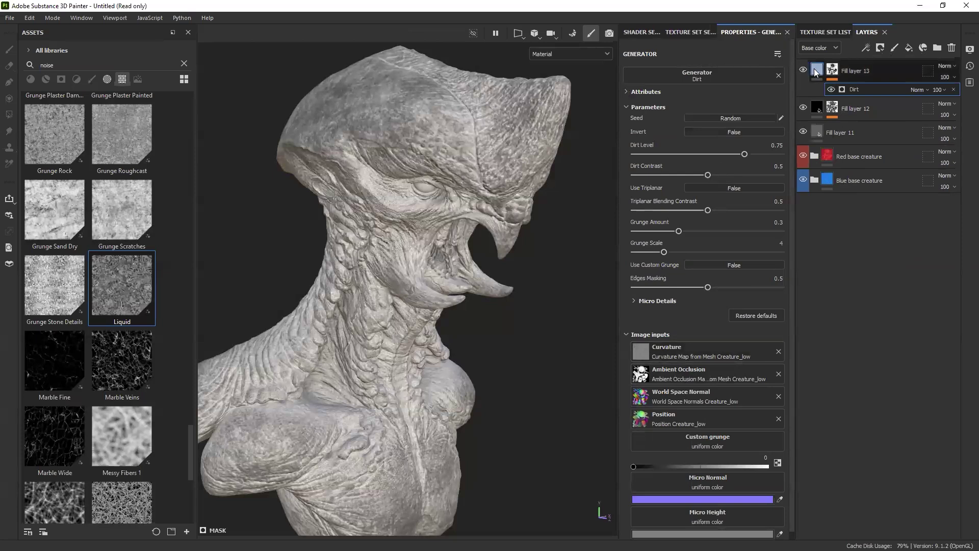
{"action": "left_click", "coordinate": [746, 324]}
{"action": "left_click", "coordinate": [846, 265]}
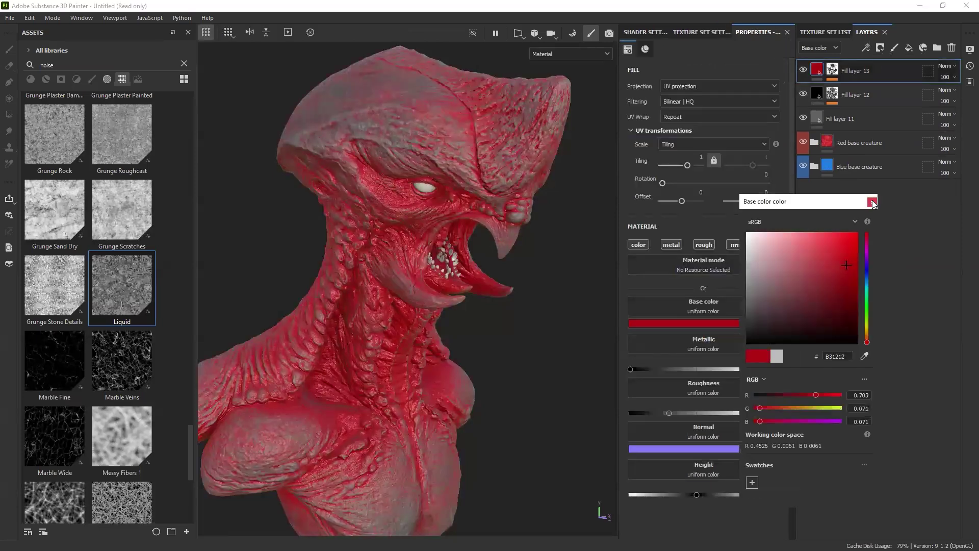
{"action": "left_click", "coordinate": [871, 202]}
Set the Dirt generator's Invert to True and its Dirt Level to 0.77 on Fill layer 13's mask.
{"action": "left_click", "coordinate": [834, 71]}
{"action": "left_click", "coordinate": [850, 89]}
{"action": "left_click_drag", "start_coordinate": [736, 154], "coordinate": [716, 164]}
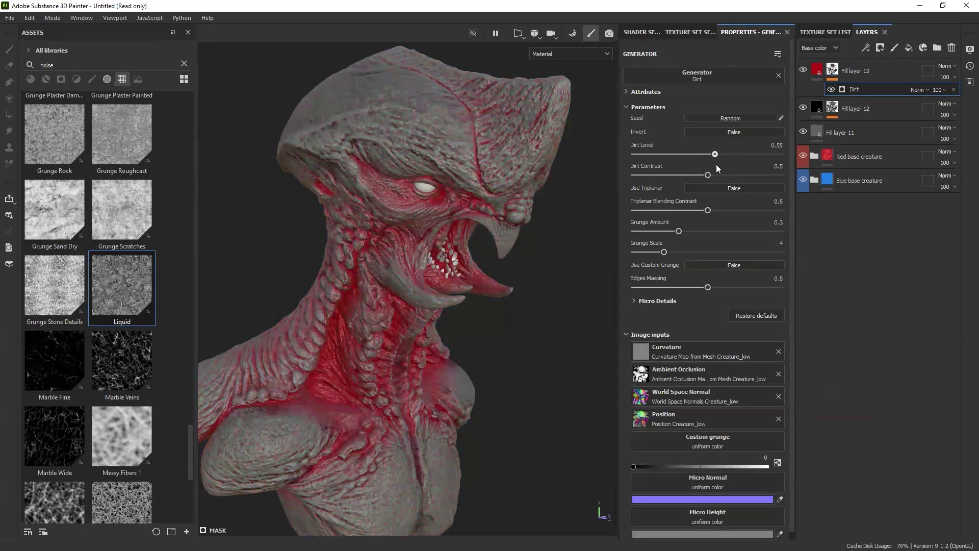
{"action": "left_click", "coordinate": [725, 130]}
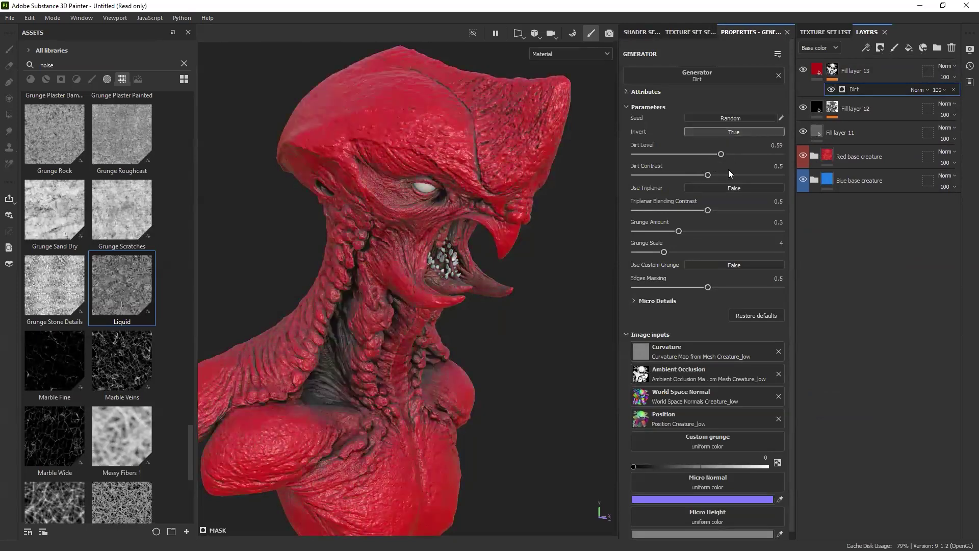
{"action": "left_click_drag", "start_coordinate": [708, 155], "coordinate": [745, 153]}
{"action": "left_click_drag", "start_coordinate": [502, 258], "coordinate": [482, 243], "text": "alt"}
Set the Dirt generator's Dirt Contrast to 0.56, Triplanar Blending Contrast to 0.39 and Grunge Amount to 0.43.
{"action": "left_click_drag", "start_coordinate": [707, 175], "coordinate": [723, 176]}
{"action": "left_click_drag", "start_coordinate": [707, 214], "coordinate": [698, 232]}
{"action": "left_click_drag", "start_coordinate": [469, 199], "coordinate": [361, 325], "text": "alt"}
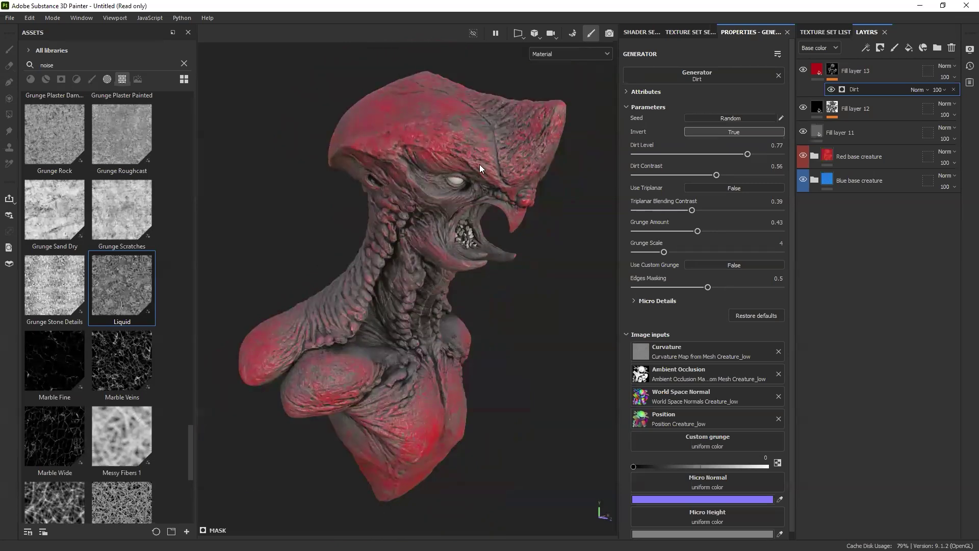
Compare the creature with Fill layers 12 and 13 hidden and shown, leaving both layers visible.
{"action": "scroll", "coordinate": [427, 158], "scroll_direction": "up", "scroll_amount": 2}
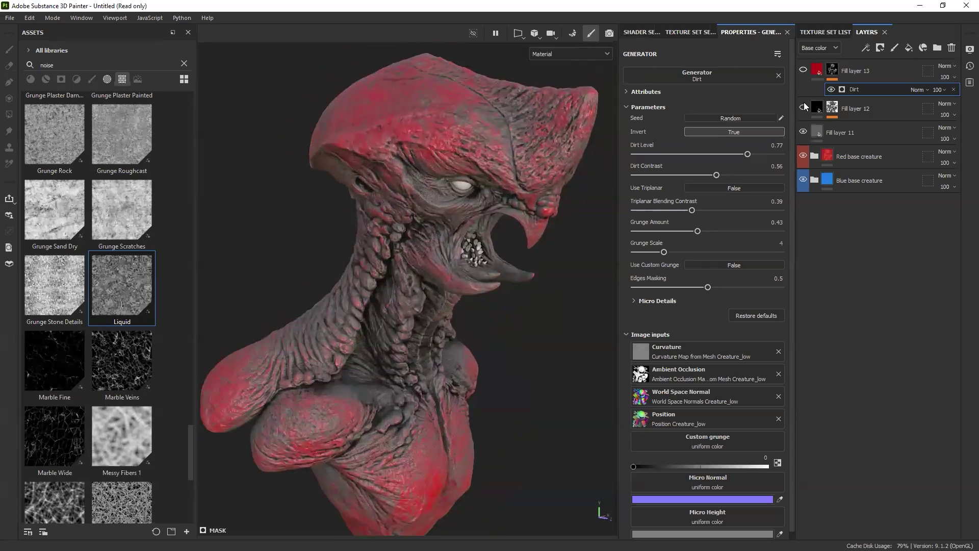
{"action": "left_click", "coordinate": [803, 106]}
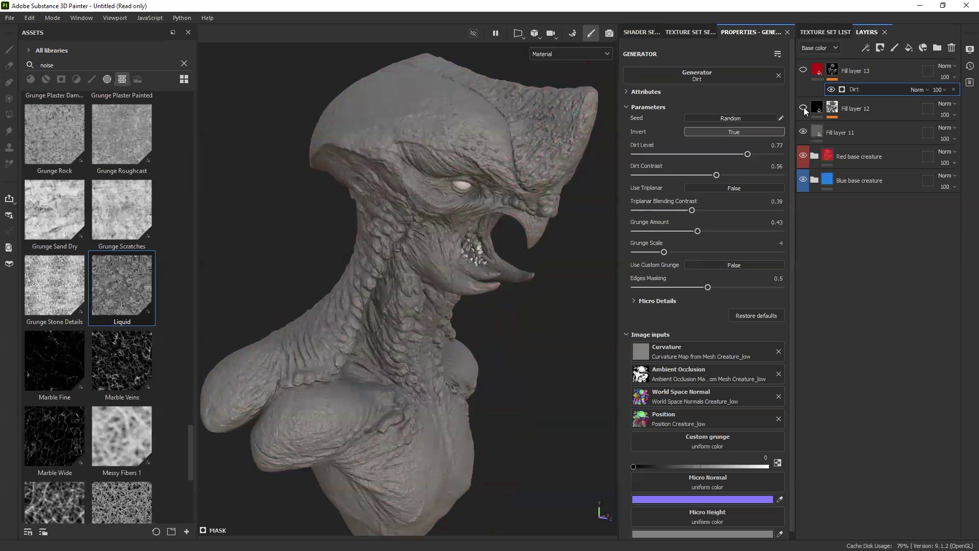
{"action": "left_click", "coordinate": [803, 106]}
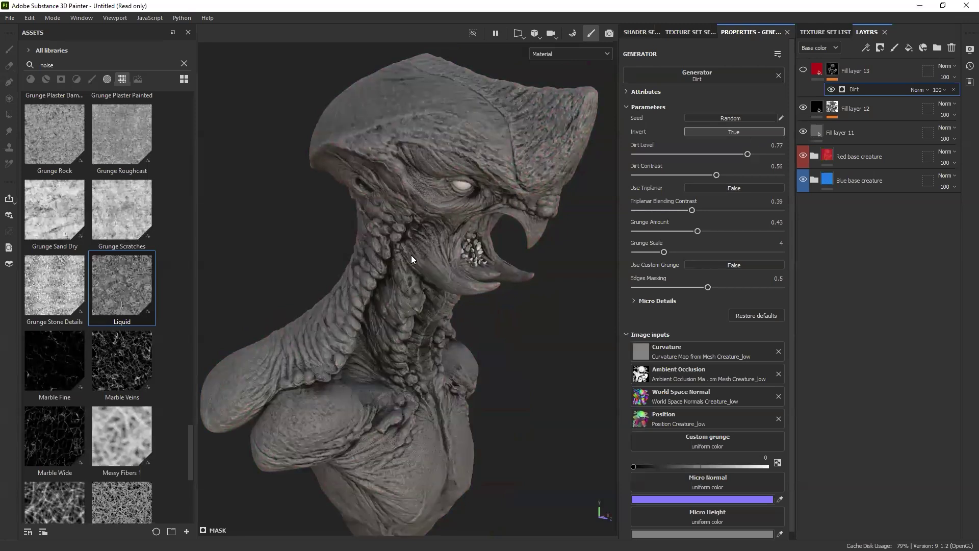
{"action": "left_click", "coordinate": [803, 70]}
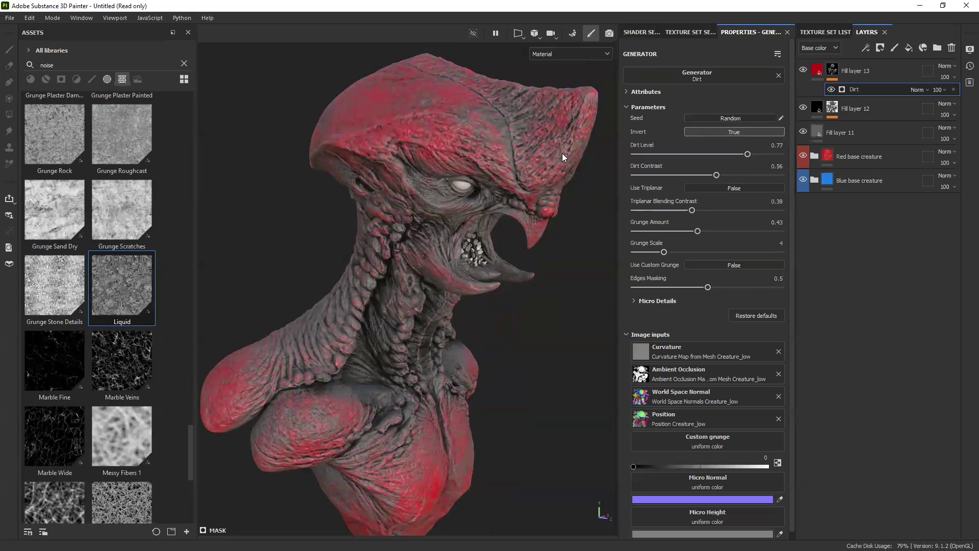
Change Fill layer 13's base color from red to a dark gray.
{"action": "left_click", "coordinate": [836, 72]}
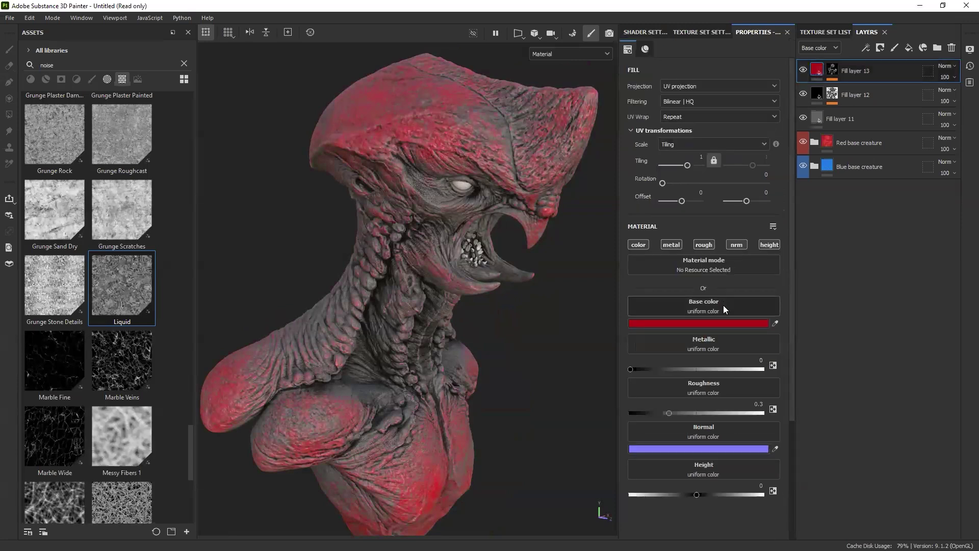
{"action": "left_click", "coordinate": [724, 323]}
{"action": "left_click_drag", "start_coordinate": [763, 282], "coordinate": [750, 313]}
{"action": "left_click", "coordinate": [872, 202]}
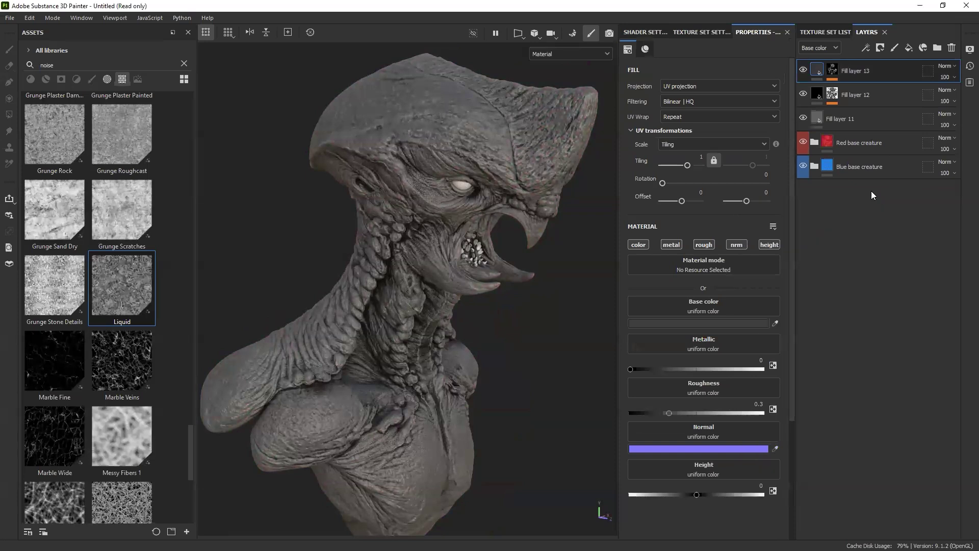
Darken Fill layer 11's base color to the gray 2C2C2C.
{"action": "left_click", "coordinate": [813, 124]}
{"action": "left_click", "coordinate": [715, 322]}
{"action": "left_click_drag", "start_coordinate": [746, 322], "coordinate": [740, 324]}
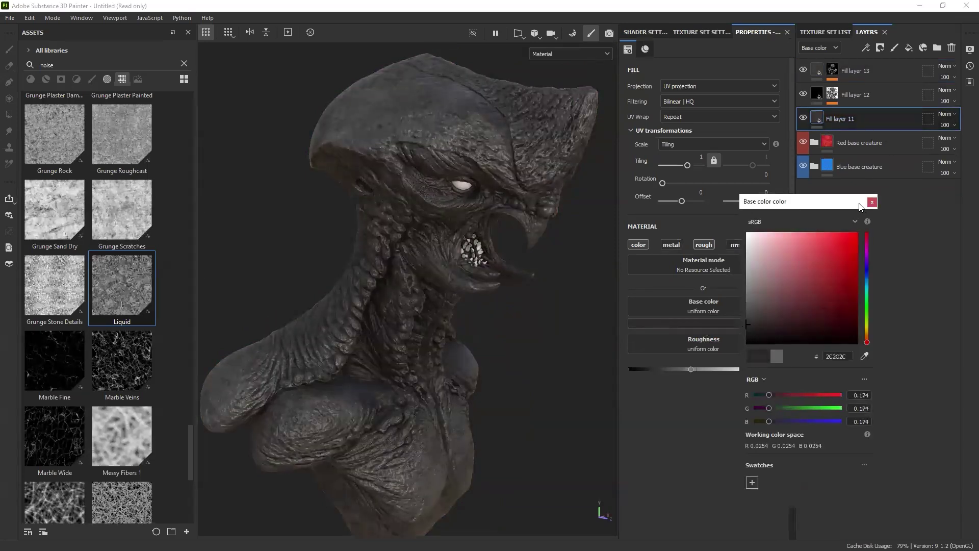
{"action": "left_click", "coordinate": [872, 202]}
Set Fill layer 13's base color to the gray 4E4E4E.
{"action": "left_click", "coordinate": [862, 71]}
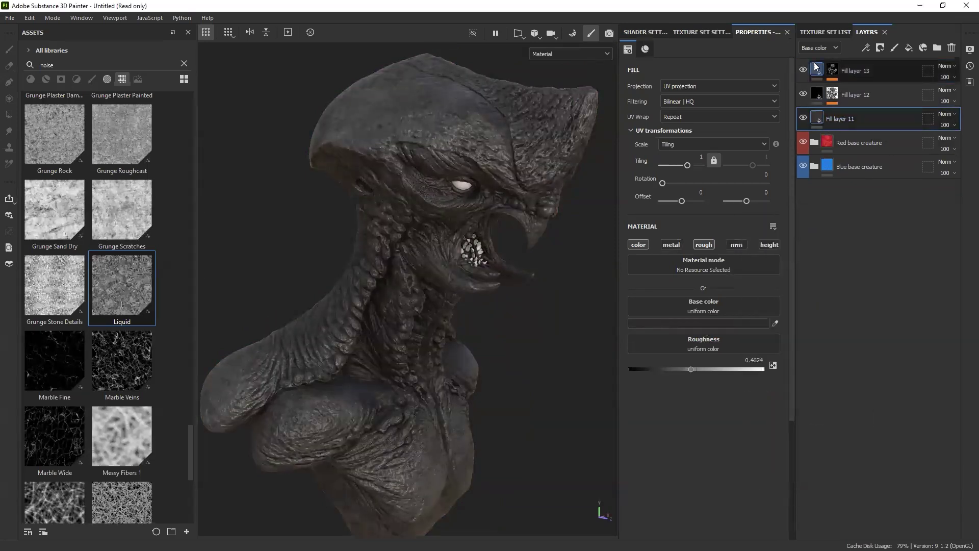
{"action": "left_click", "coordinate": [701, 323]}
{"action": "left_click", "coordinate": [747, 312]}
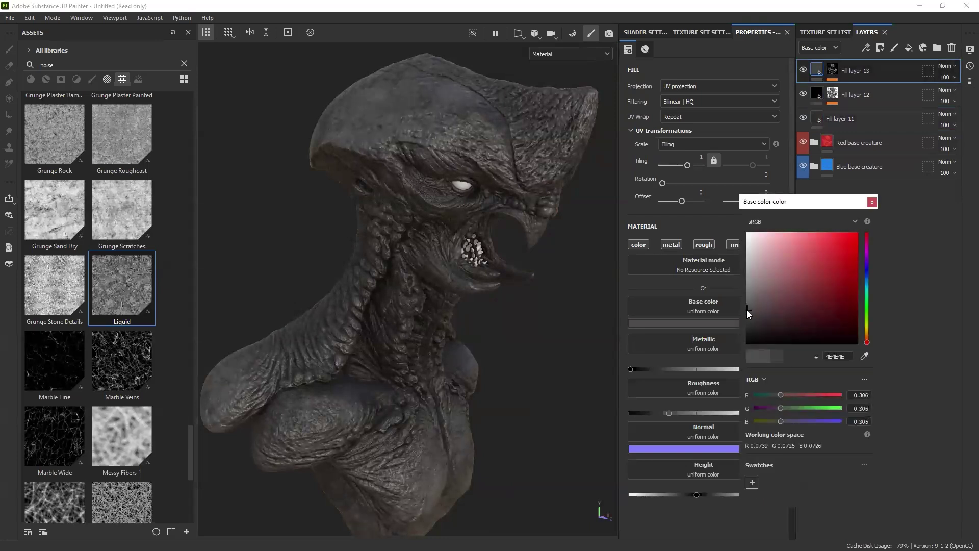
{"action": "left_click", "coordinate": [872, 202]}
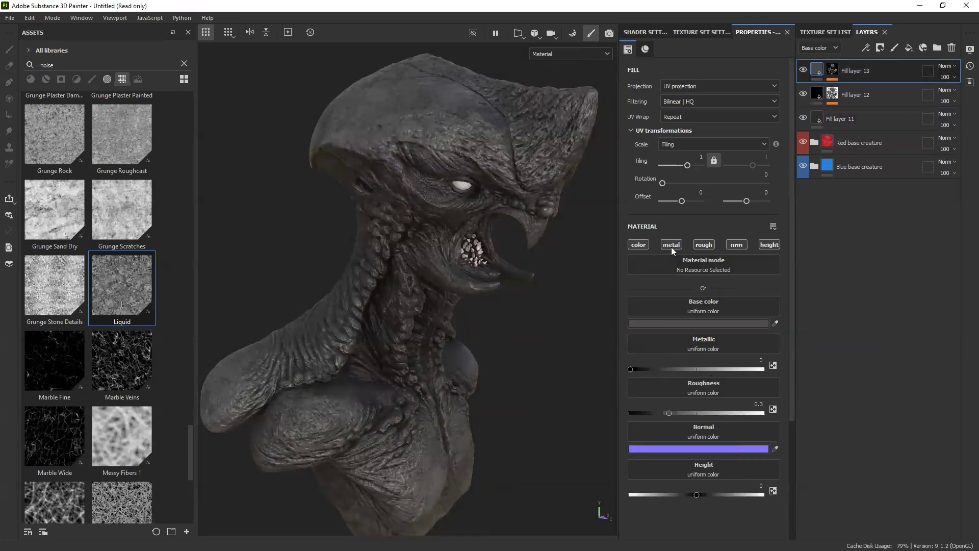
Keep only the color and rough channels on Fill layer 13 and set its Roughness to 0.4474.
{"action": "left_click", "coordinate": [636, 245], "text": "alt"}
{"action": "left_click", "coordinate": [708, 244]}
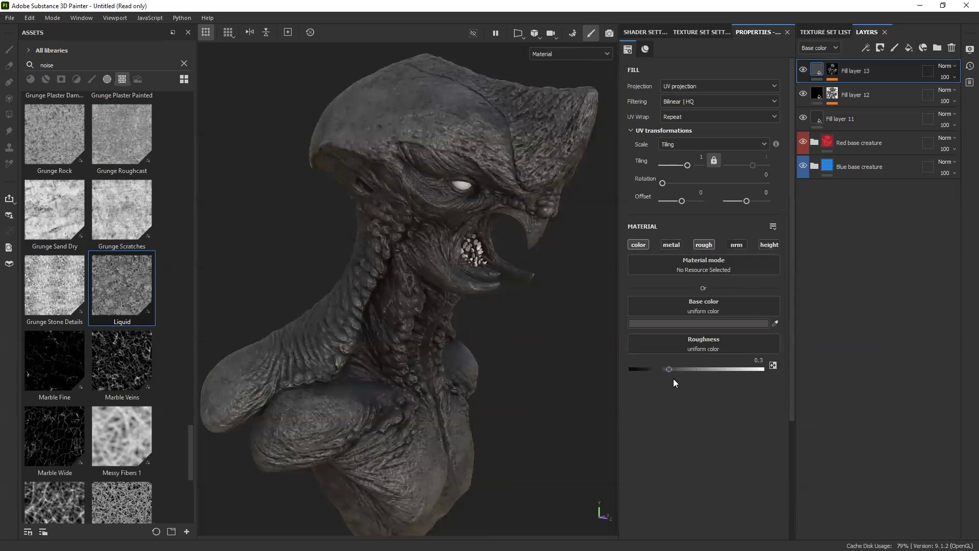
{"action": "mouse_move", "coordinate": [672, 368]}
{"action": "left_mouse_down"}
{"action": "mouse_move", "coordinate": [661, 368]}
{"action": "mouse_move", "coordinate": [673, 369]}
{"action": "left_mouse_up"}
{"action": "left_click_drag", "start_coordinate": [497, 292], "coordinate": [515, 321], "text": "alt"}
{"action": "mouse_move", "coordinate": [672, 368]}
{"action": "left_mouse_down"}
{"action": "mouse_move", "coordinate": [699, 367]}
{"action": "mouse_move", "coordinate": [688, 368]}
{"action": "left_mouse_up"}
{"action": "left_click_drag", "start_coordinate": [610, 372], "coordinate": [516, 304], "text": "alt"}
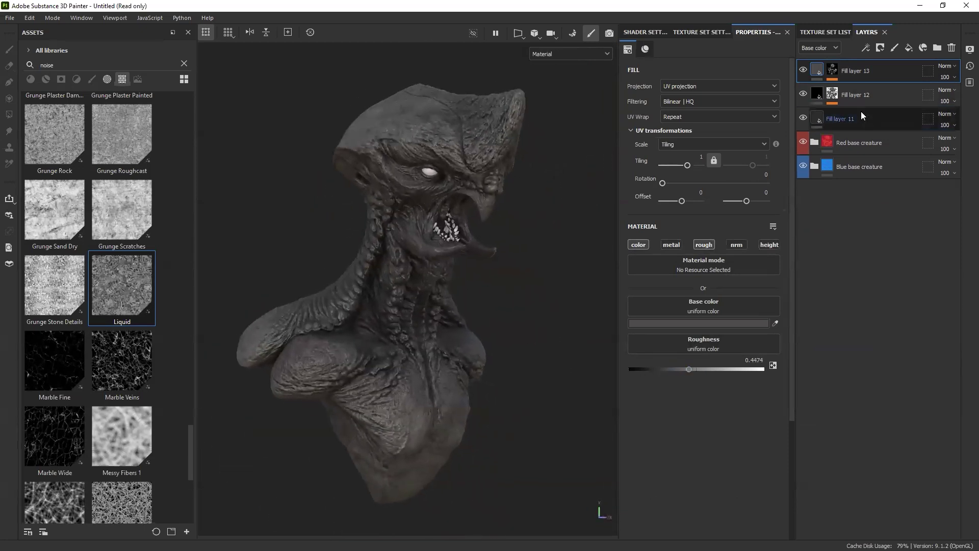
Group Fill layers 11, 12 and 13 into one folder and collapse it.
{"action": "left_click", "coordinate": [861, 119], "text": "shift"}
{"action": "key", "text": "ctrl+g"}
{"action": "left_click", "coordinate": [815, 71]}
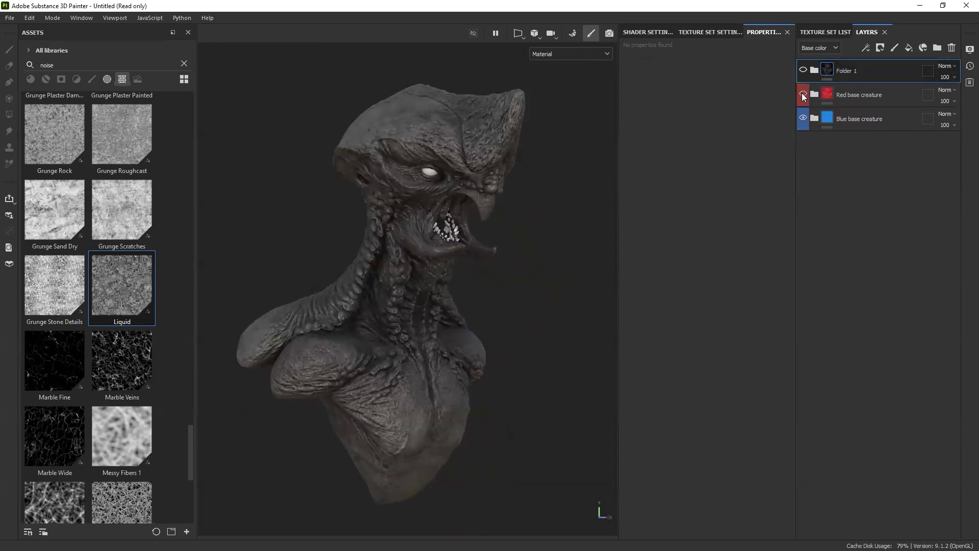
Toggle the red base and new dark folder to compare them, and examine the dark skin's base color channel up close.
{"action": "left_click", "coordinate": [803, 95]}
{"action": "left_click_drag", "start_coordinate": [454, 255], "coordinate": [469, 268], "text": "alt"}
{"action": "left_click", "coordinate": [803, 94]}
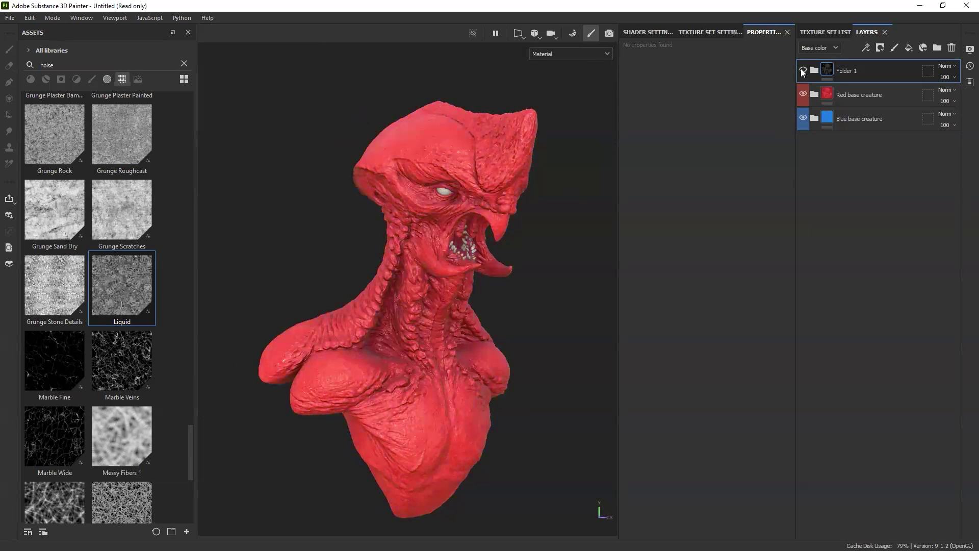
{"action": "left_click", "coordinate": [803, 71]}
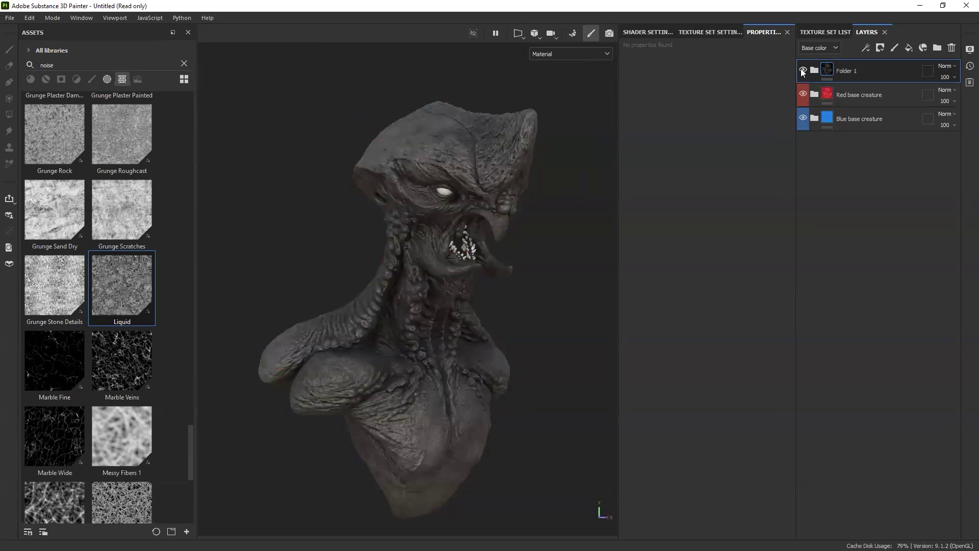
{"action": "key", "text": "c"}
{"action": "scroll", "coordinate": [437, 167], "scroll_direction": "up", "scroll_amount": 8}
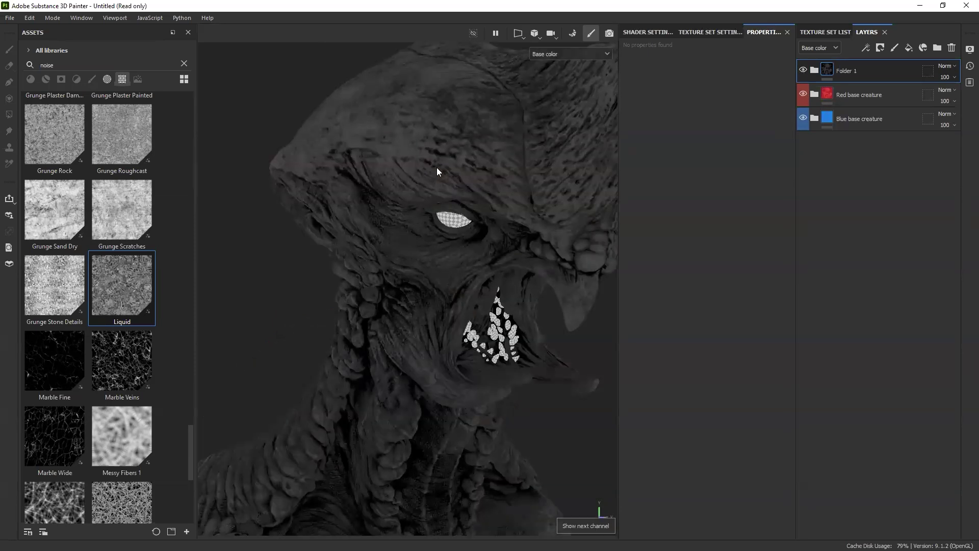
{"action": "left_click_drag", "start_coordinate": [499, 191], "coordinate": [508, 211], "text": "alt"}
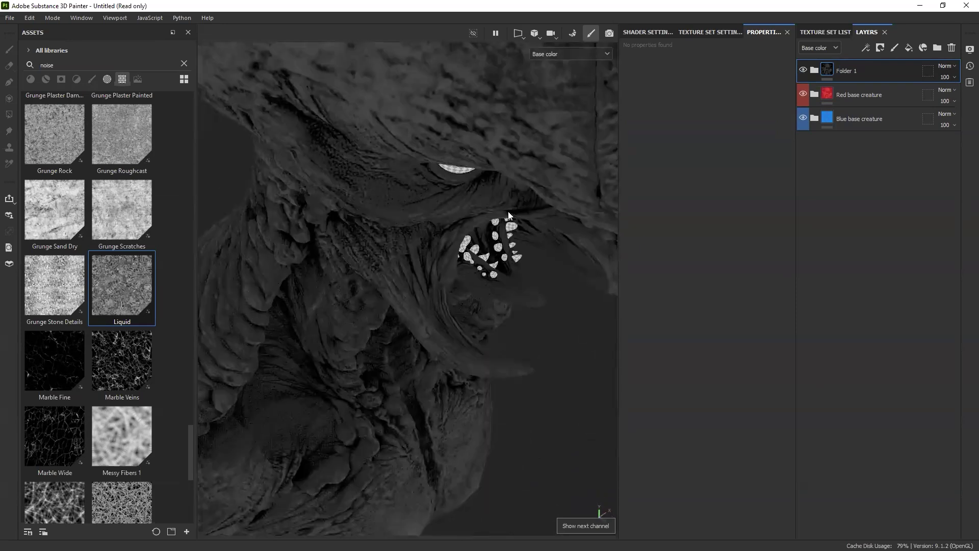
{"action": "middle_click_drag", "start_coordinate": [439, 449], "coordinate": [471, 283], "text": "alt"}
{"action": "left_click_drag", "start_coordinate": [471, 284], "coordinate": [446, 230], "text": "alt"}
{"action": "scroll", "coordinate": [446, 229], "scroll_direction": "down", "scroll_amount": 5}
{"action": "middle_click_drag", "start_coordinate": [472, 136], "coordinate": [448, 268], "text": "alt"}
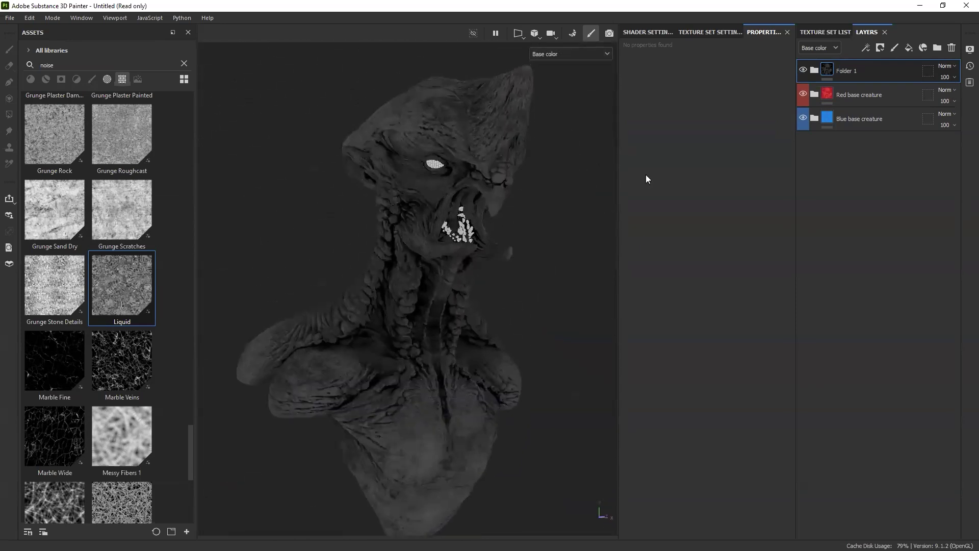
Compare the red base with the dark folder hidden in base color, and review the dark skin in material view with both folders visible.
{"action": "left_click", "coordinate": [855, 92]}
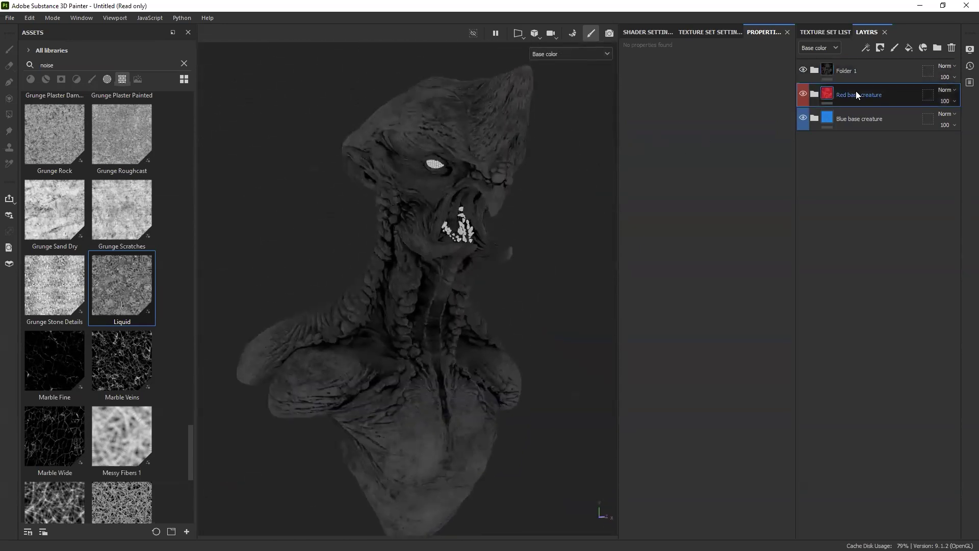
{"action": "left_click", "coordinate": [803, 70]}
{"action": "left_click_drag", "start_coordinate": [495, 217], "coordinate": [515, 215], "text": "alt"}
{"action": "scroll", "coordinate": [407, 251], "scroll_direction": "up", "scroll_amount": 5}
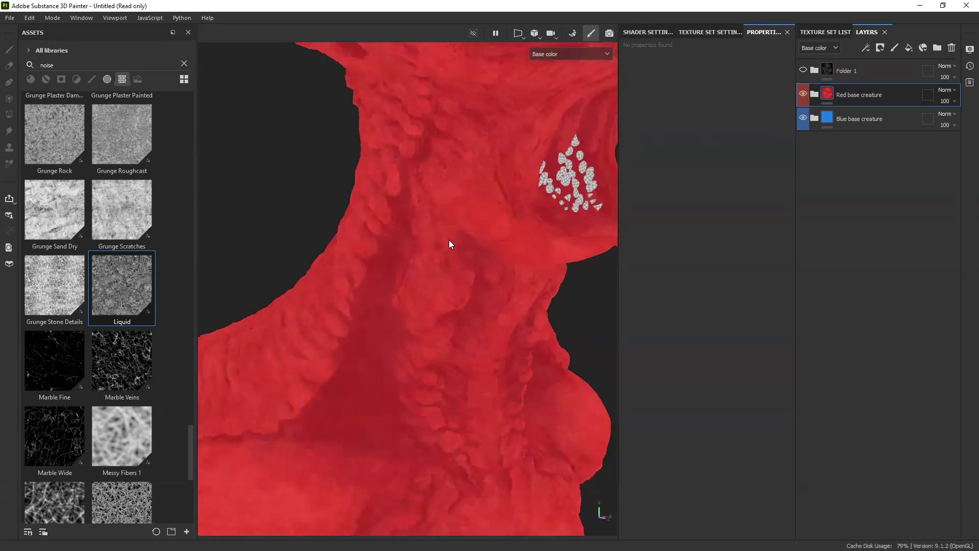
{"action": "scroll", "coordinate": [459, 235], "scroll_direction": "down", "scroll_amount": 2}
{"action": "left_click", "coordinate": [803, 93]}
{"action": "left_click", "coordinate": [803, 94]}
{"action": "left_click", "coordinate": [803, 70]}
{"action": "key", "text": "m"}
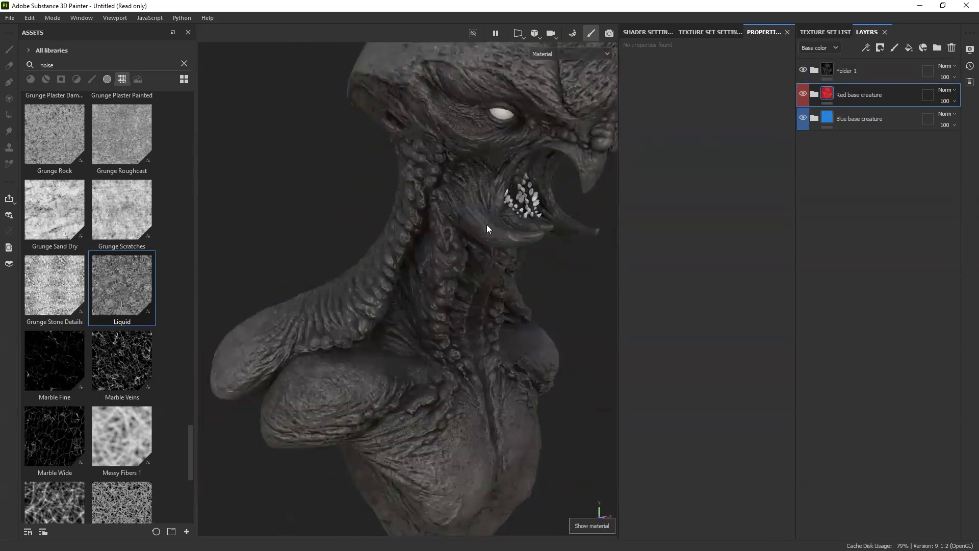
{"action": "scroll", "coordinate": [486, 224], "scroll_direction": "down", "scroll_amount": 4}
{"action": "left_click_drag", "start_coordinate": [467, 266], "coordinate": [534, 237], "text": "alt"}
{"action": "middle_click_drag", "start_coordinate": [534, 237], "coordinate": [500, 229], "text": "alt"}
{"action": "left_click_drag", "start_coordinate": [499, 229], "coordinate": [479, 234], "text": "alt"}
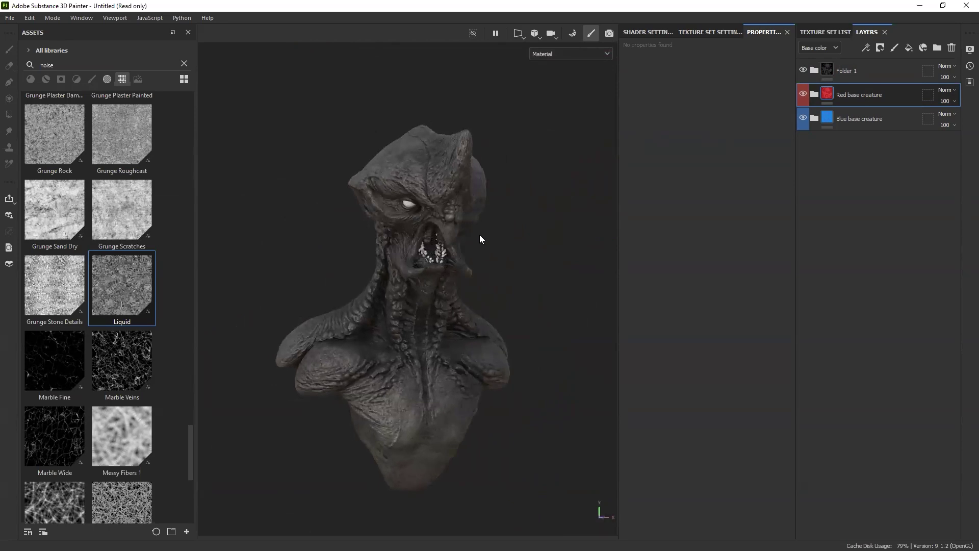
{"action": "scroll", "coordinate": [471, 220], "scroll_direction": "up", "scroll_amount": 3}
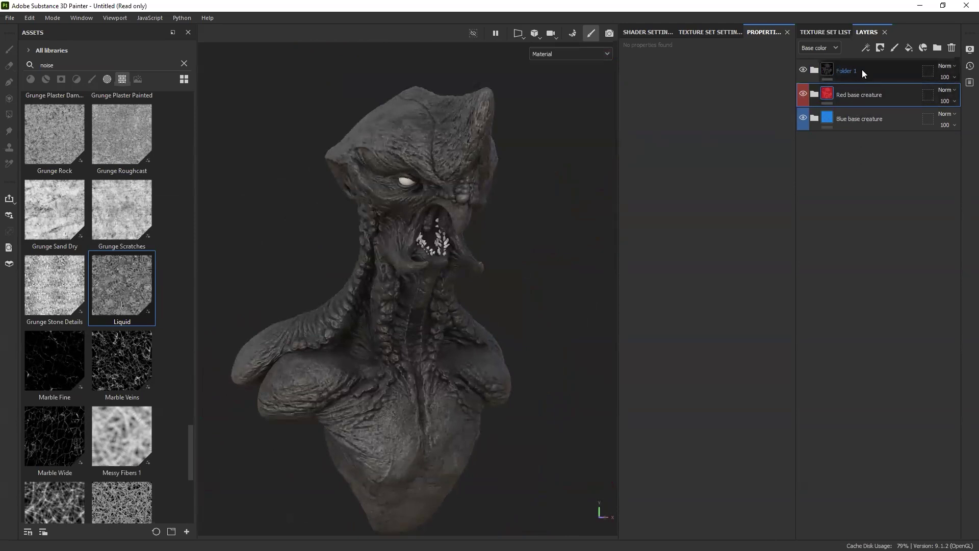
Rename the dark layers' folder to "Black base creature".
{"action": "double_click", "coordinate": [847, 72]}
{"action": "type", "text": "Black a"}
{"action": "key", "text": "BackSpace"}
{"action": "key", "text": "BackSpace"}
{"action": "type", "text": "base cr"}
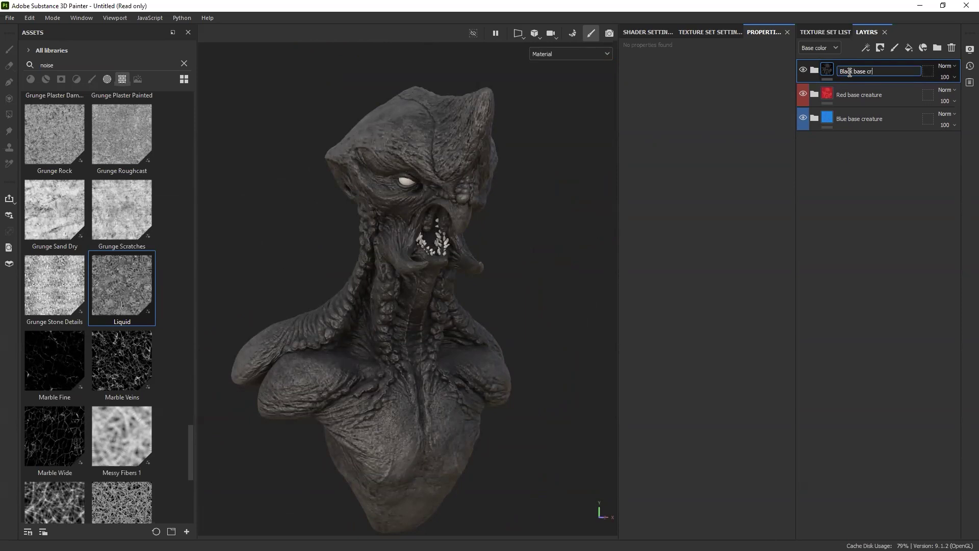
{"action": "type", "text": "eature"}
{"action": "key", "text": "Return"}
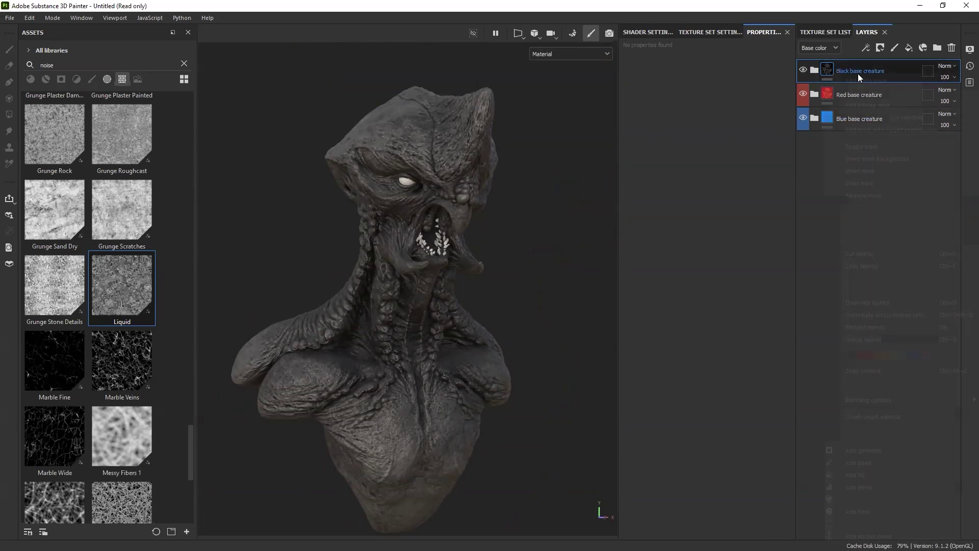
{"action": "right_click", "coordinate": [858, 75]}
{"action": "left_click", "coordinate": [804, 278]}
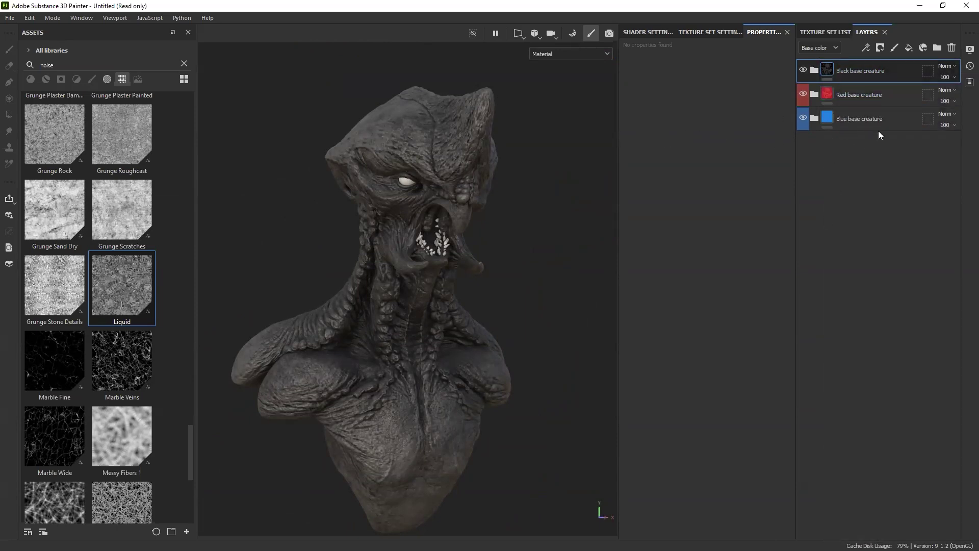
Clear the noise search, show the smart materials, and create a smart material from the Blue base creature folder.
{"action": "left_click", "coordinate": [184, 63]}
{"action": "left_click", "coordinate": [33, 79]}
{"action": "left_click", "coordinate": [43, 80]}
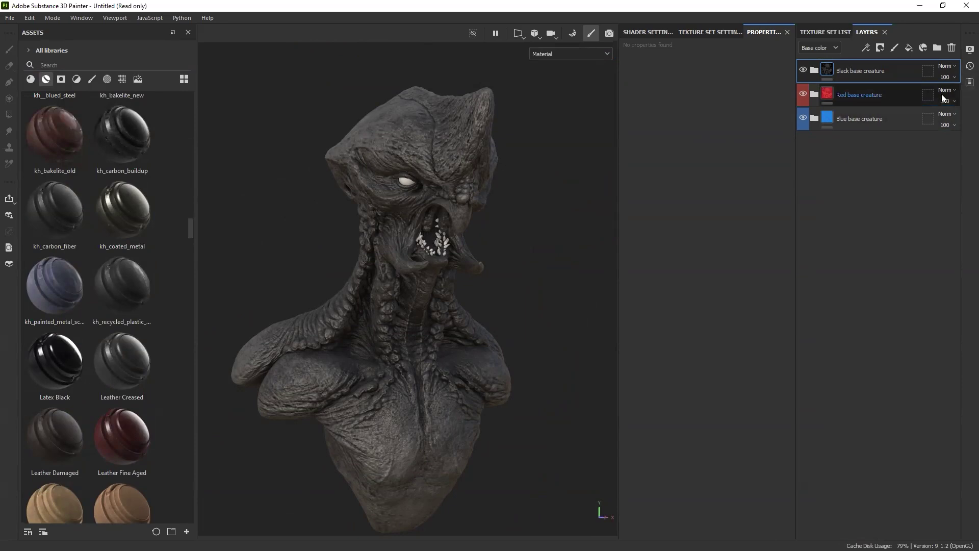
{"action": "right_click", "coordinate": [862, 120]}
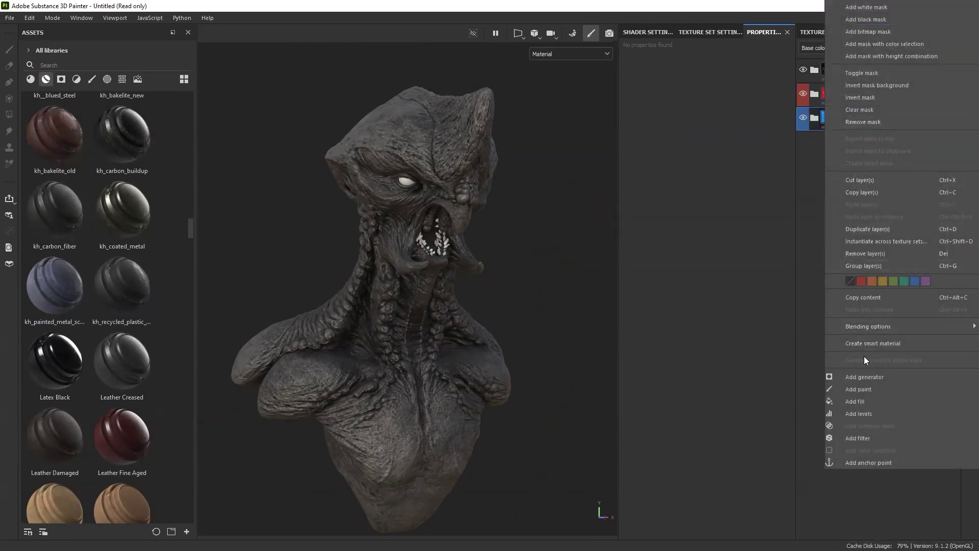
{"action": "left_click", "coordinate": [868, 343]}
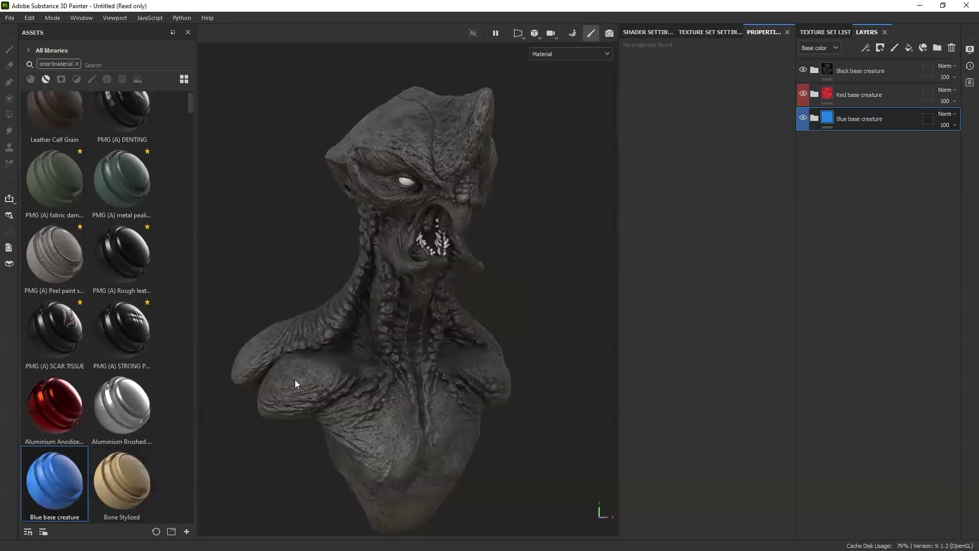
Create smart materials from the Red base creature and Black base creature folders.
{"action": "right_click", "coordinate": [859, 95]}
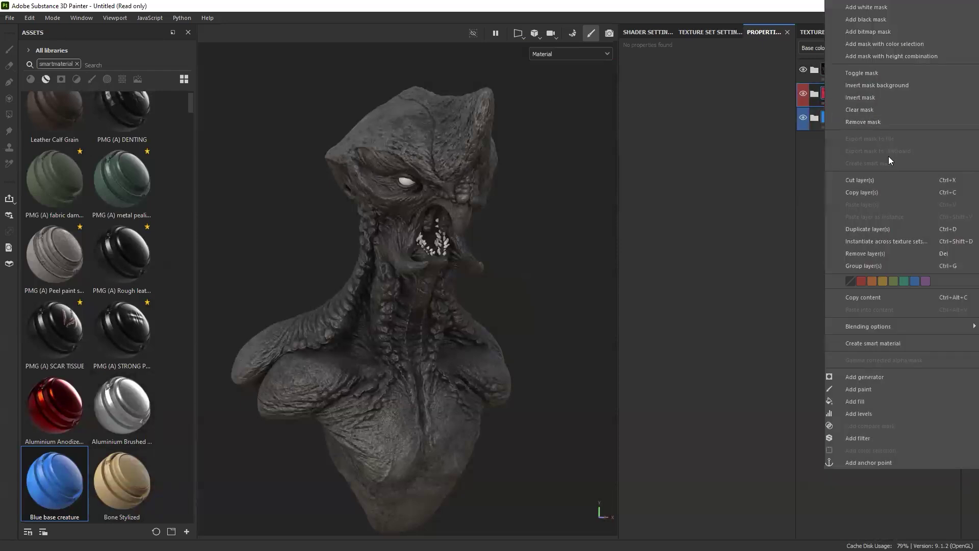
{"action": "left_click", "coordinate": [878, 342]}
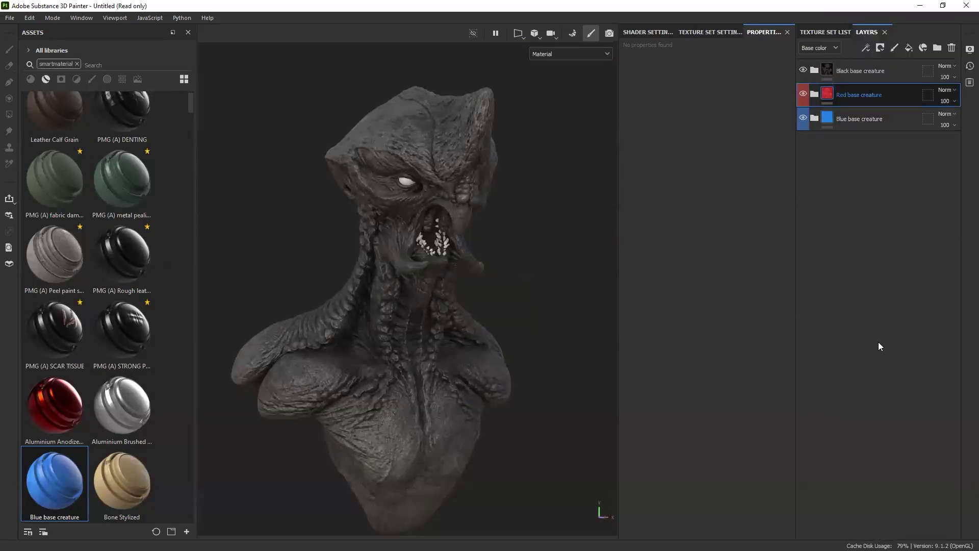
{"action": "left_click", "coordinate": [860, 69]}
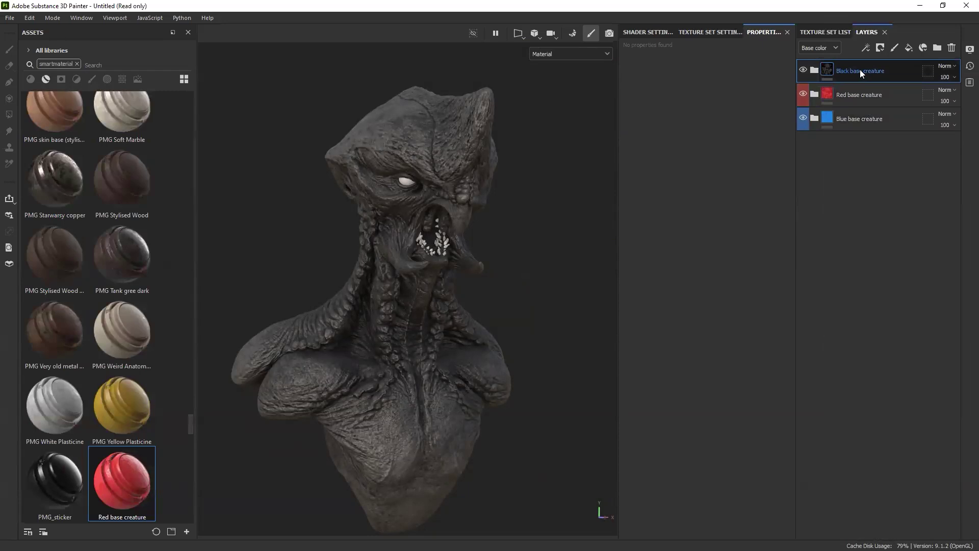
{"action": "right_click", "coordinate": [859, 69]}
{"action": "left_click", "coordinate": [888, 410]}
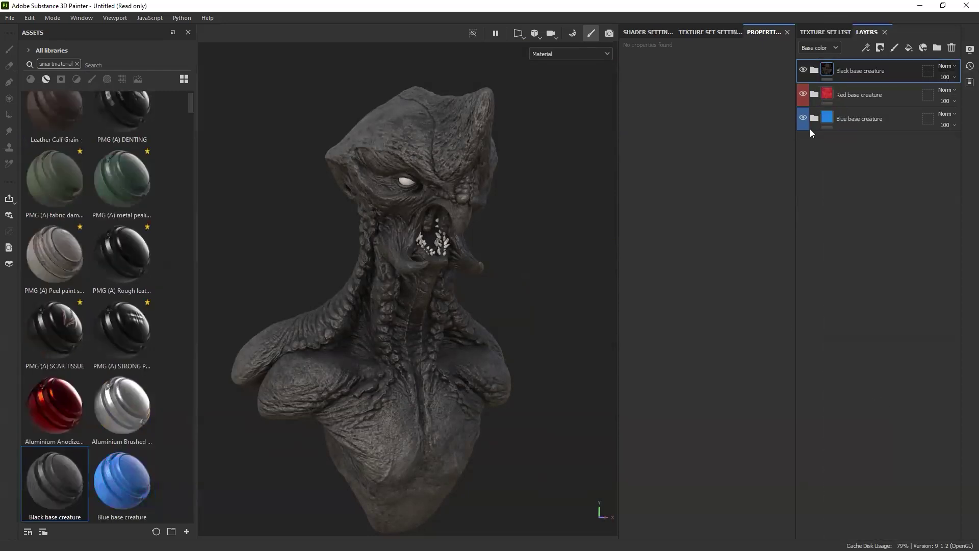
Delete the Black, Red and Blue base creature folders from the layer stack.
{"action": "left_click_drag", "start_coordinate": [527, 146], "coordinate": [517, 153], "text": "alt"}
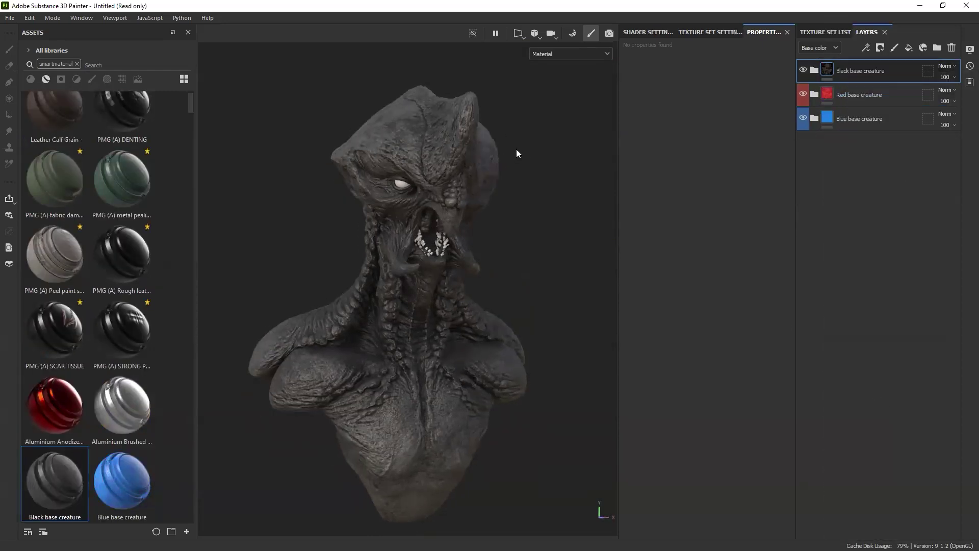
{"action": "left_click", "coordinate": [871, 130], "text": "shift"}
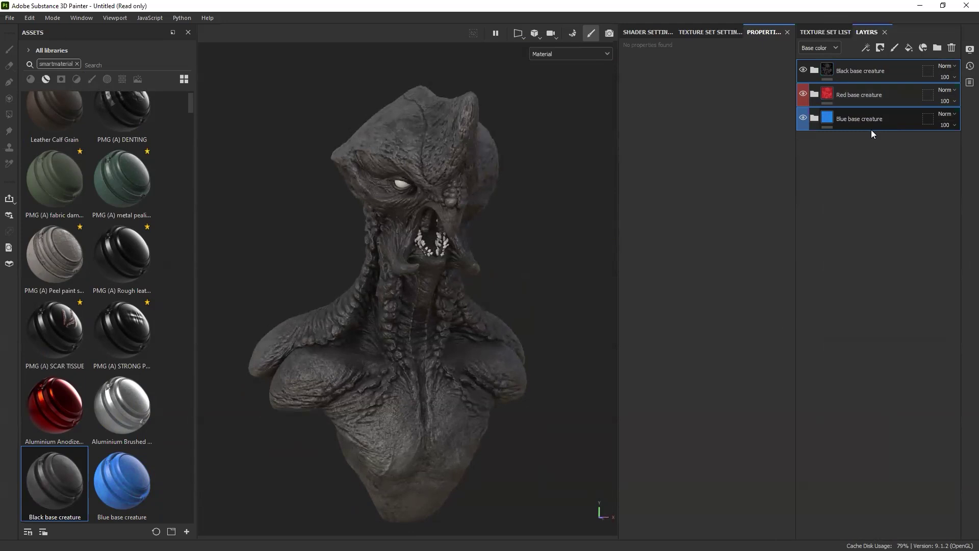
{"action": "key", "text": "Delete"}
{"action": "left_click_drag", "start_coordinate": [419, 158], "coordinate": [438, 162], "text": "alt"}
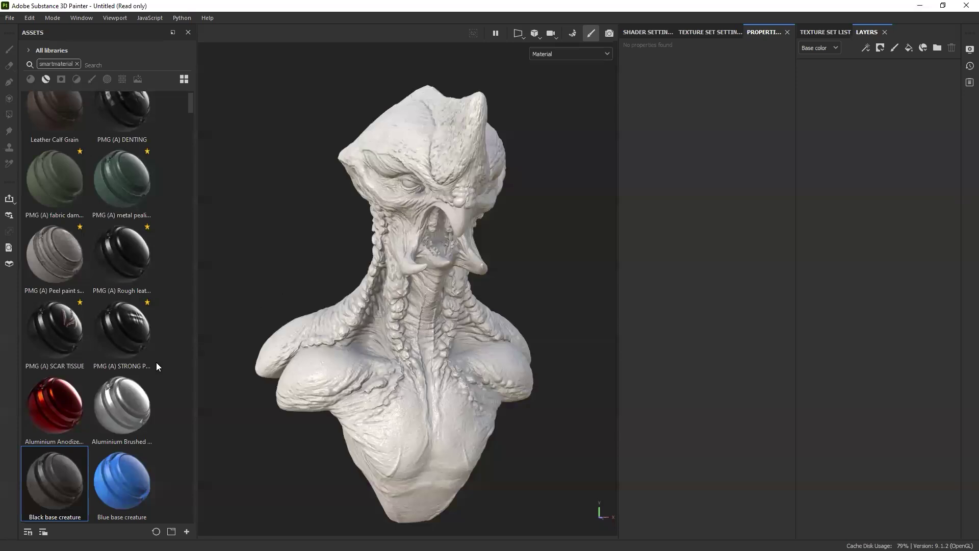
Apply the Blue base creature smart material to the bust and add Black base creature above it.
{"action": "scroll", "coordinate": [153, 363], "scroll_direction": "down", "scroll_amount": 4}
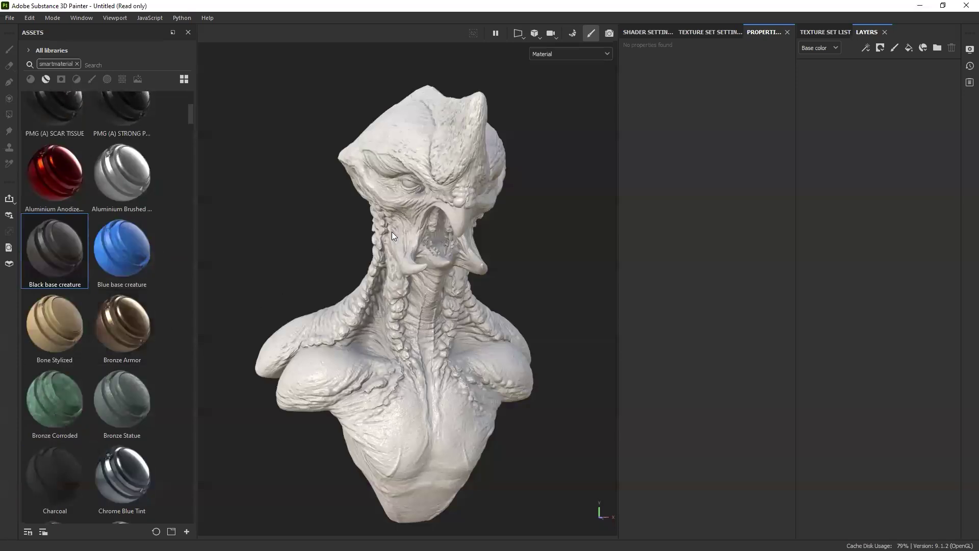
{"action": "left_click", "coordinate": [150, 244]}
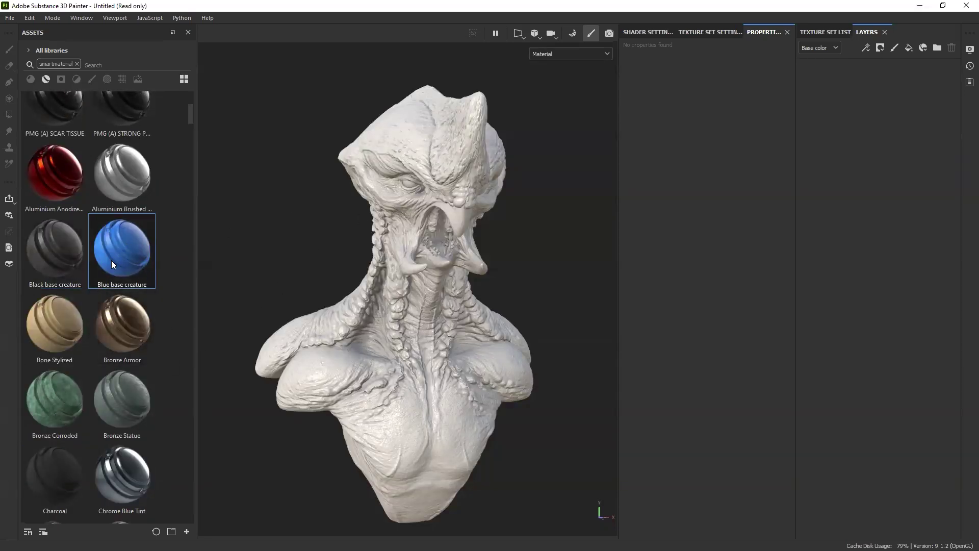
{"action": "left_click_drag", "start_coordinate": [111, 252], "coordinate": [458, 202]}
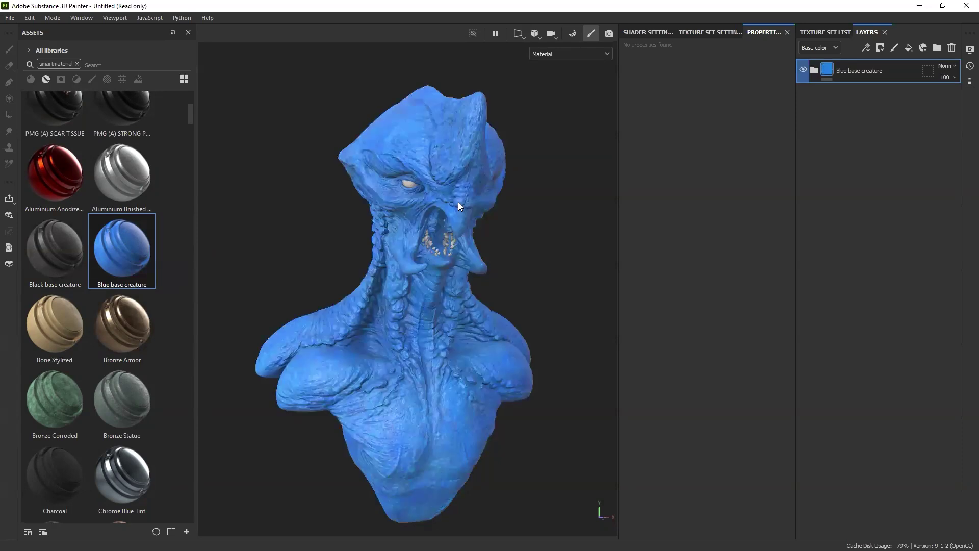
{"action": "left_click_drag", "start_coordinate": [45, 250], "coordinate": [385, 199]}
Search the assets for "red crea", apply Red base creature to the bust, and place its folder between the black and blue ones.
{"action": "scroll", "coordinate": [128, 291], "scroll_direction": "up", "scroll_amount": 5}
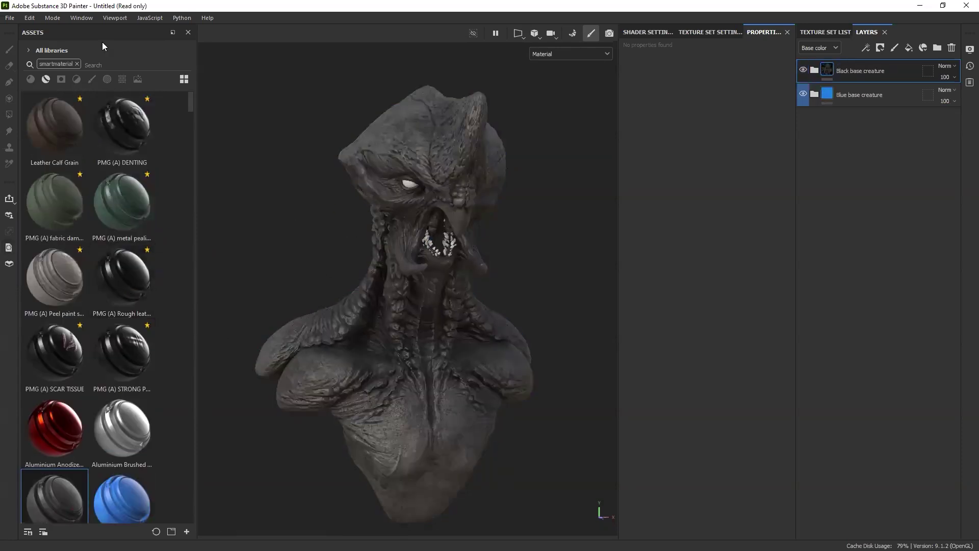
{"action": "left_click", "coordinate": [77, 63]}
{"action": "type", "text": "r"}
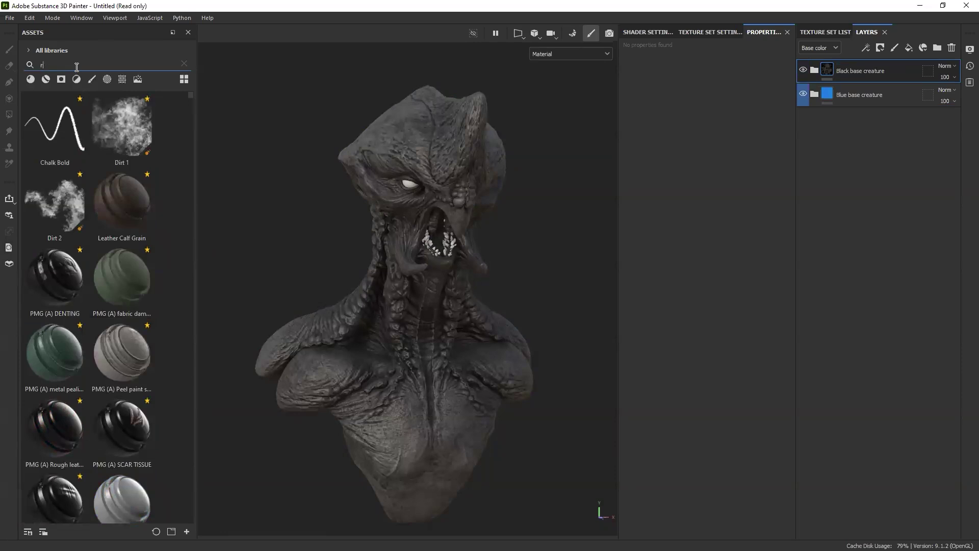
{"action": "type", "text": "ed crea"}
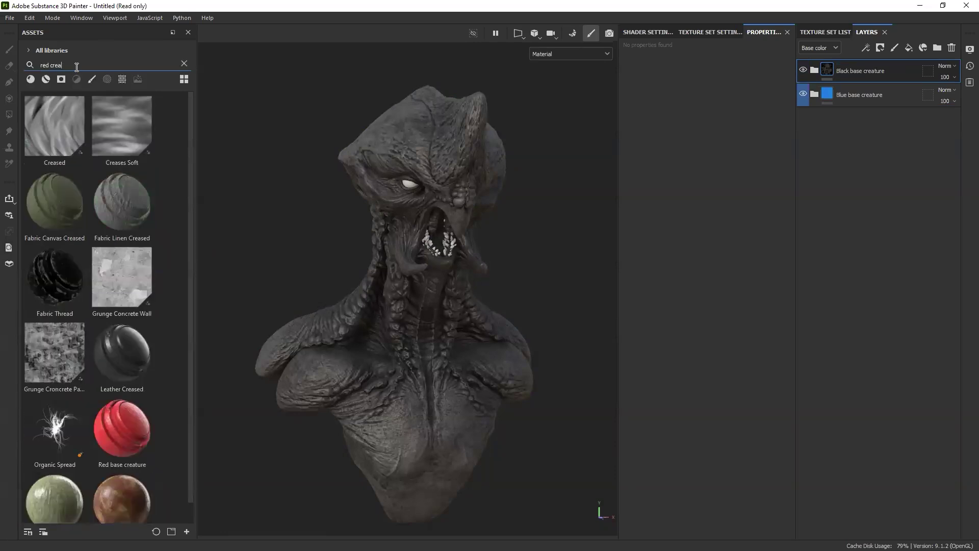
{"action": "scroll", "coordinate": [76, 143], "scroll_direction": "down", "scroll_amount": 1}
{"action": "left_click_drag", "start_coordinate": [140, 398], "coordinate": [457, 170]}
{"action": "left_click_drag", "start_coordinate": [882, 72], "coordinate": [882, 104]}
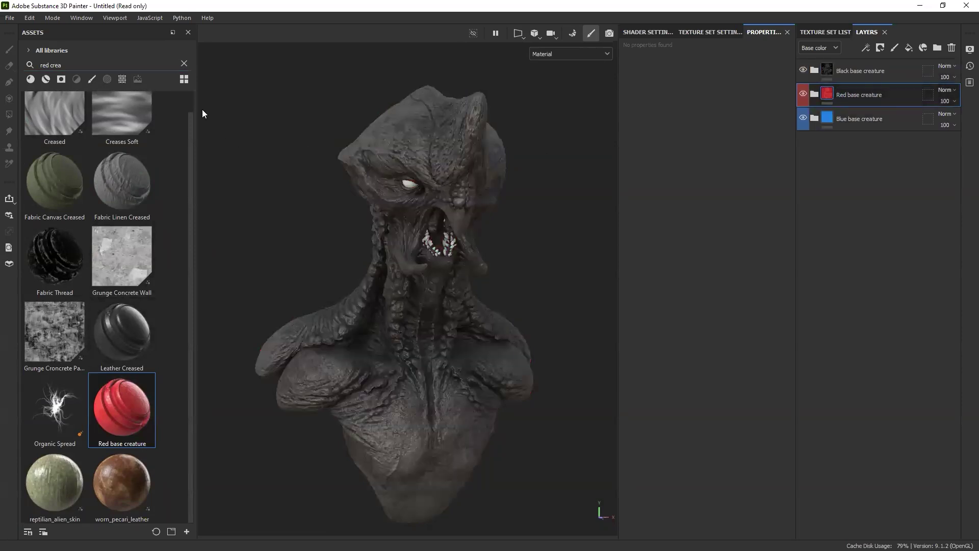